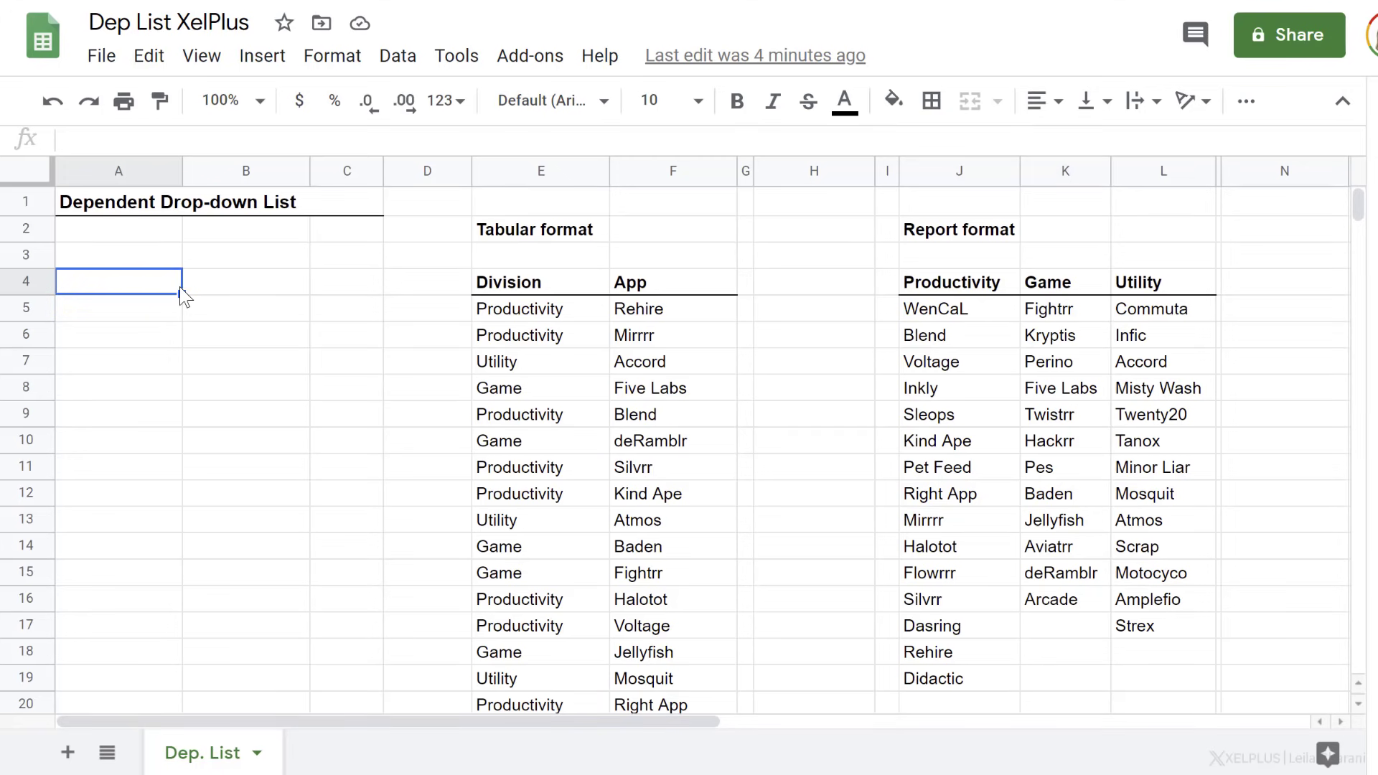
Point out the A4 and B4 selection cells and the table's Division and App columns.
{"action": "left_click", "coordinate": [208, 287]}
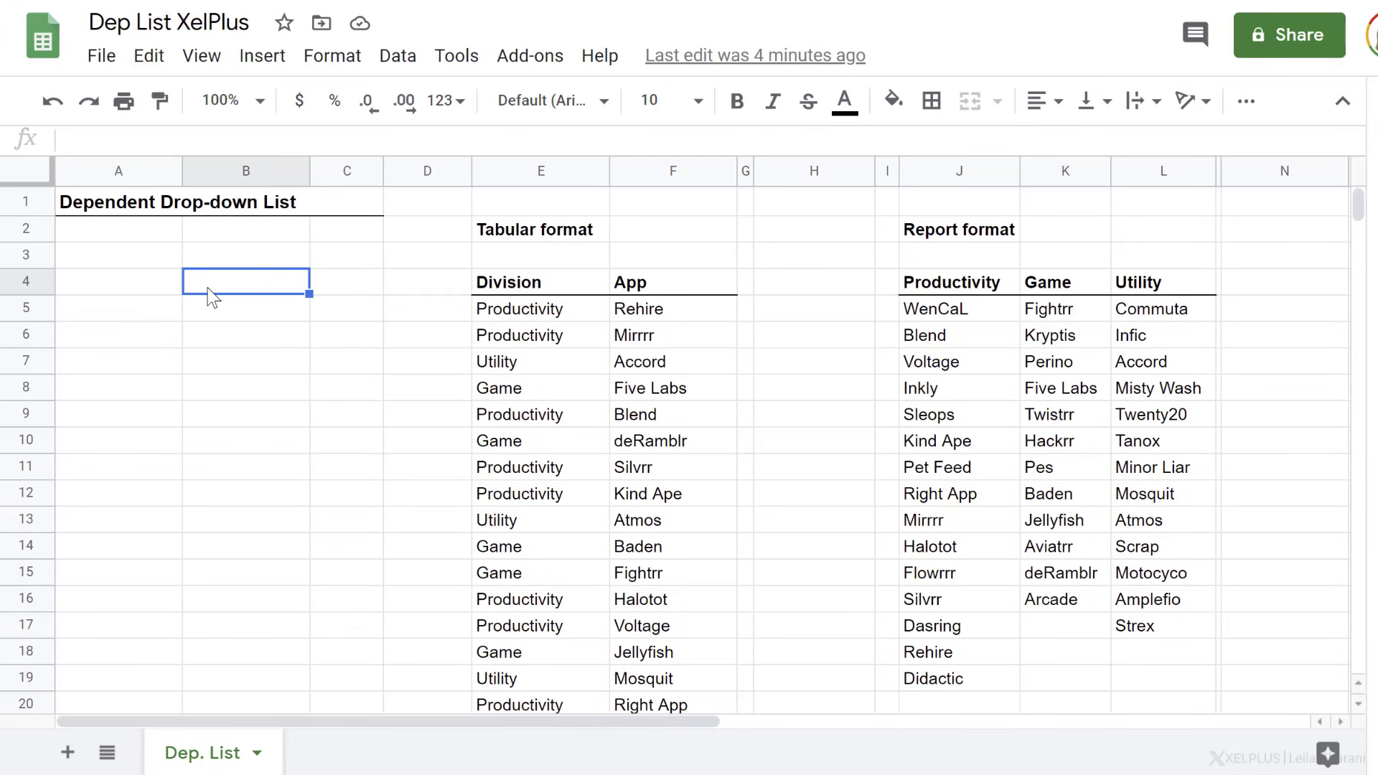
{"action": "left_click", "coordinate": [158, 292]}
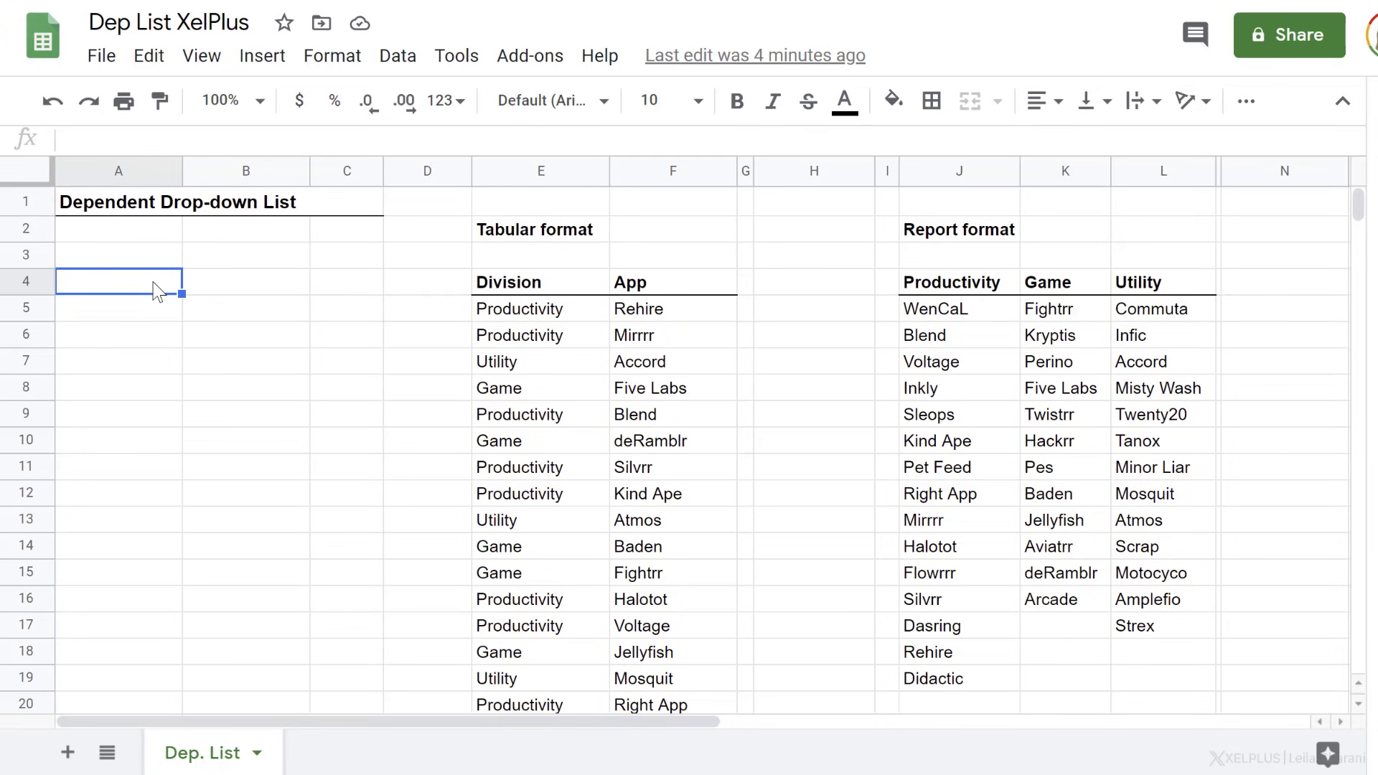
{"action": "left_click", "coordinate": [542, 286]}
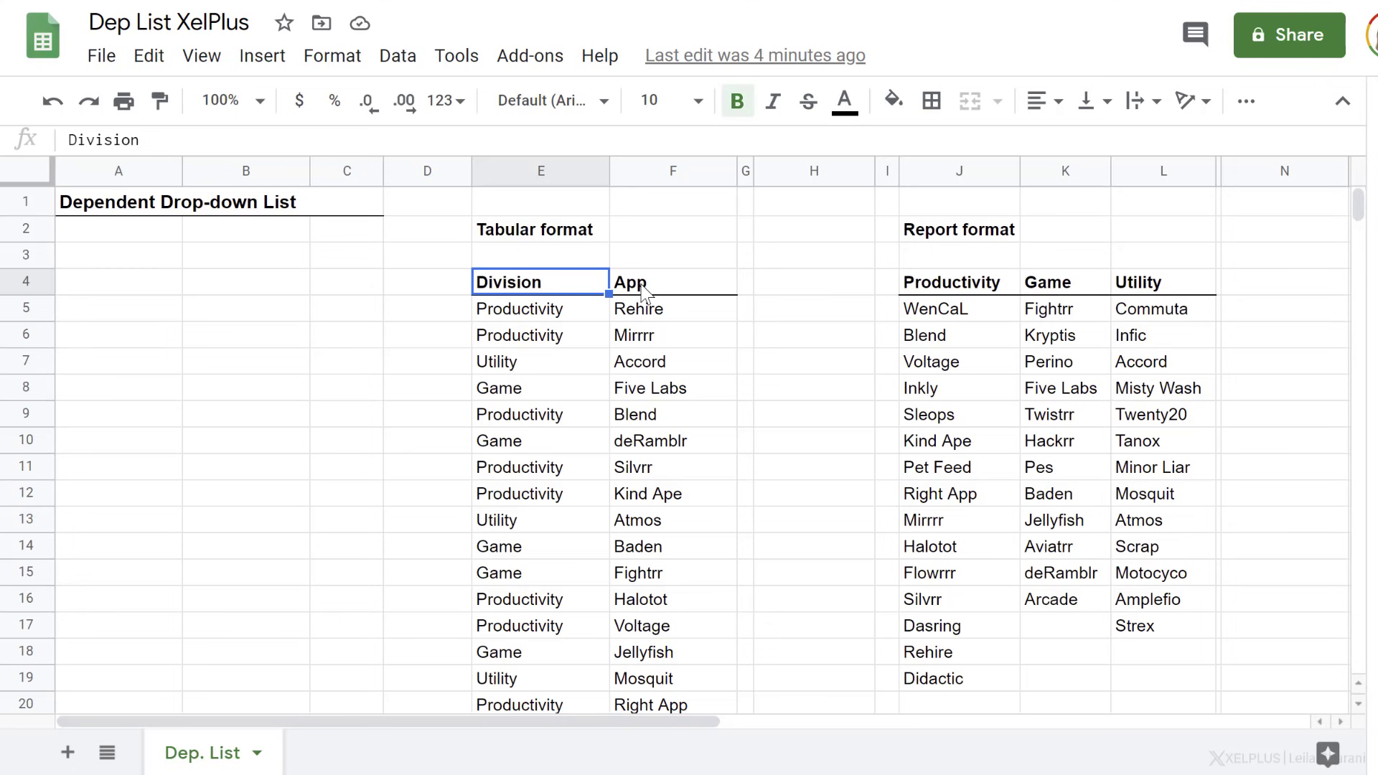
{"action": "left_click", "coordinate": [641, 286]}
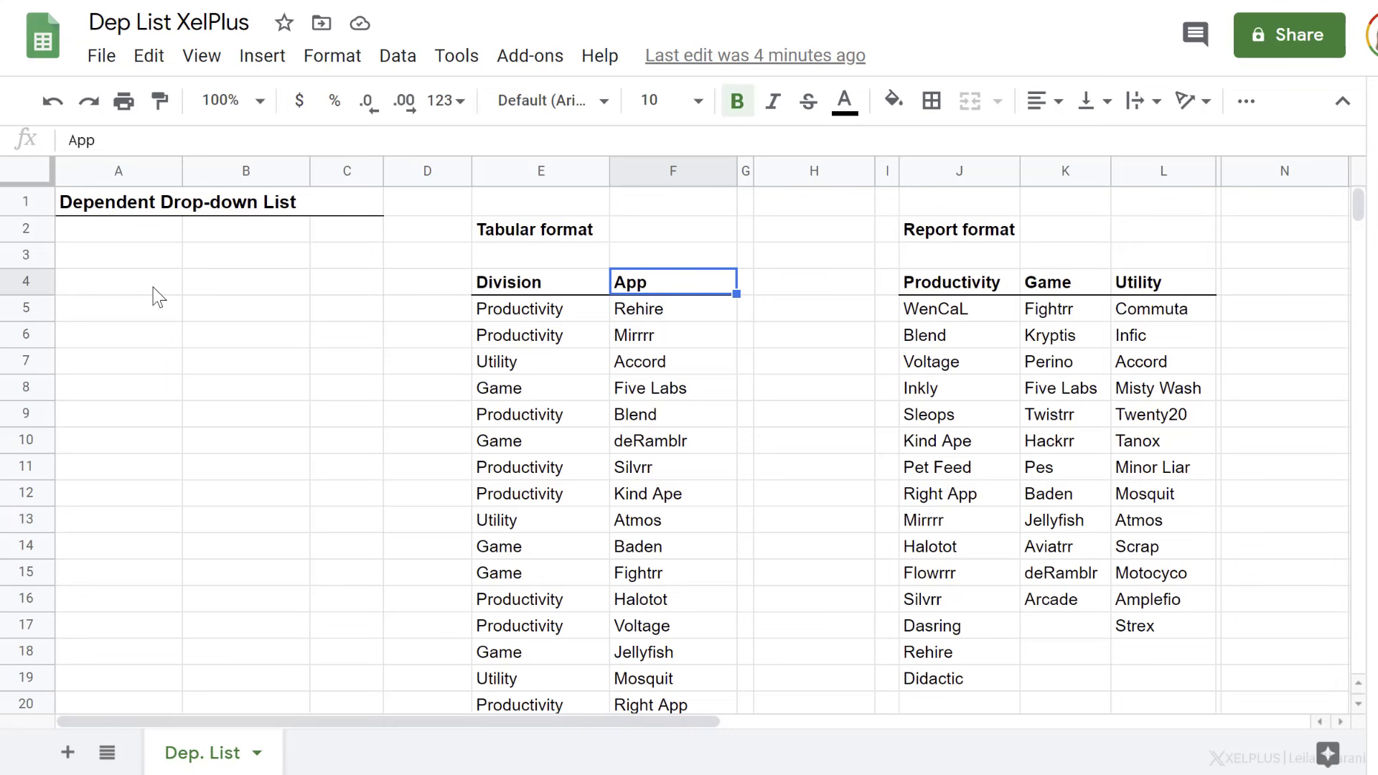
{"action": "left_click", "coordinate": [252, 287]}
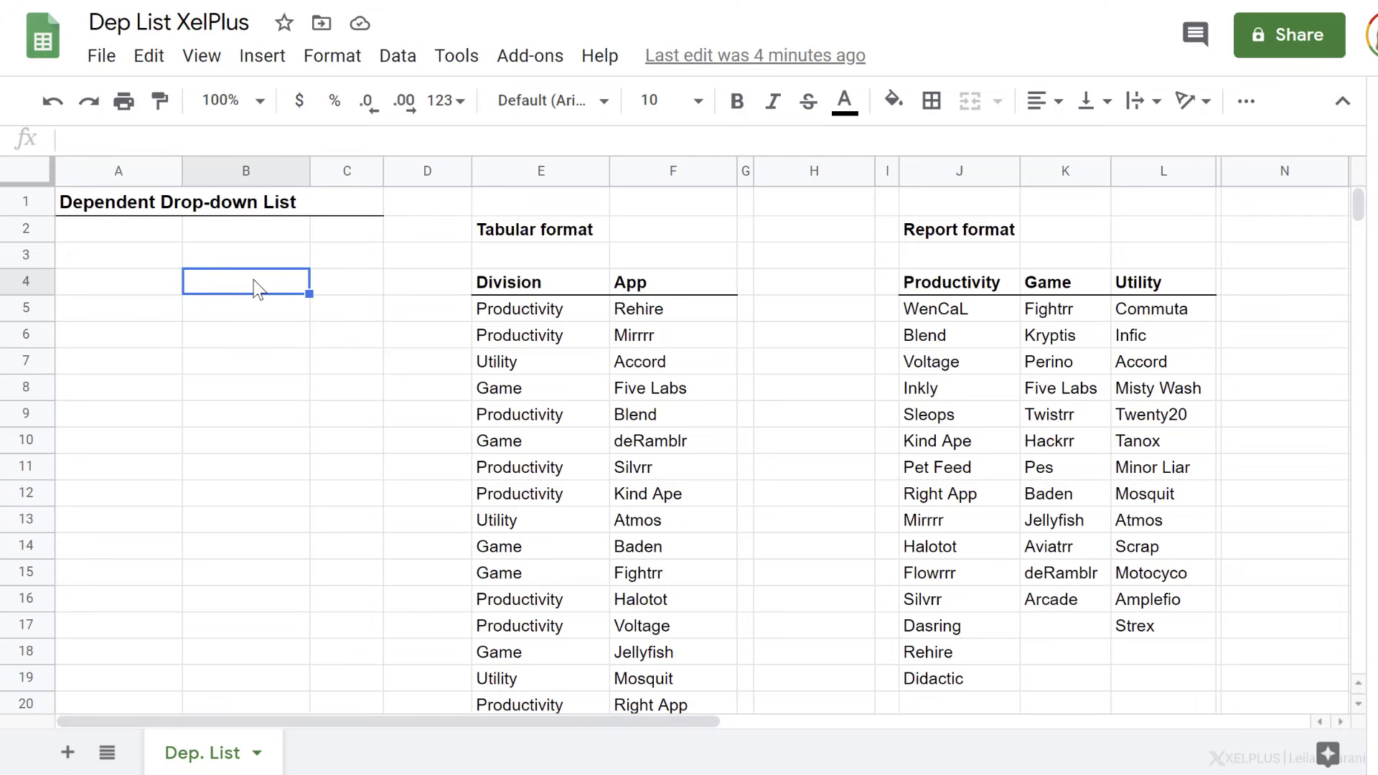
{"action": "left_click", "coordinate": [651, 337]}
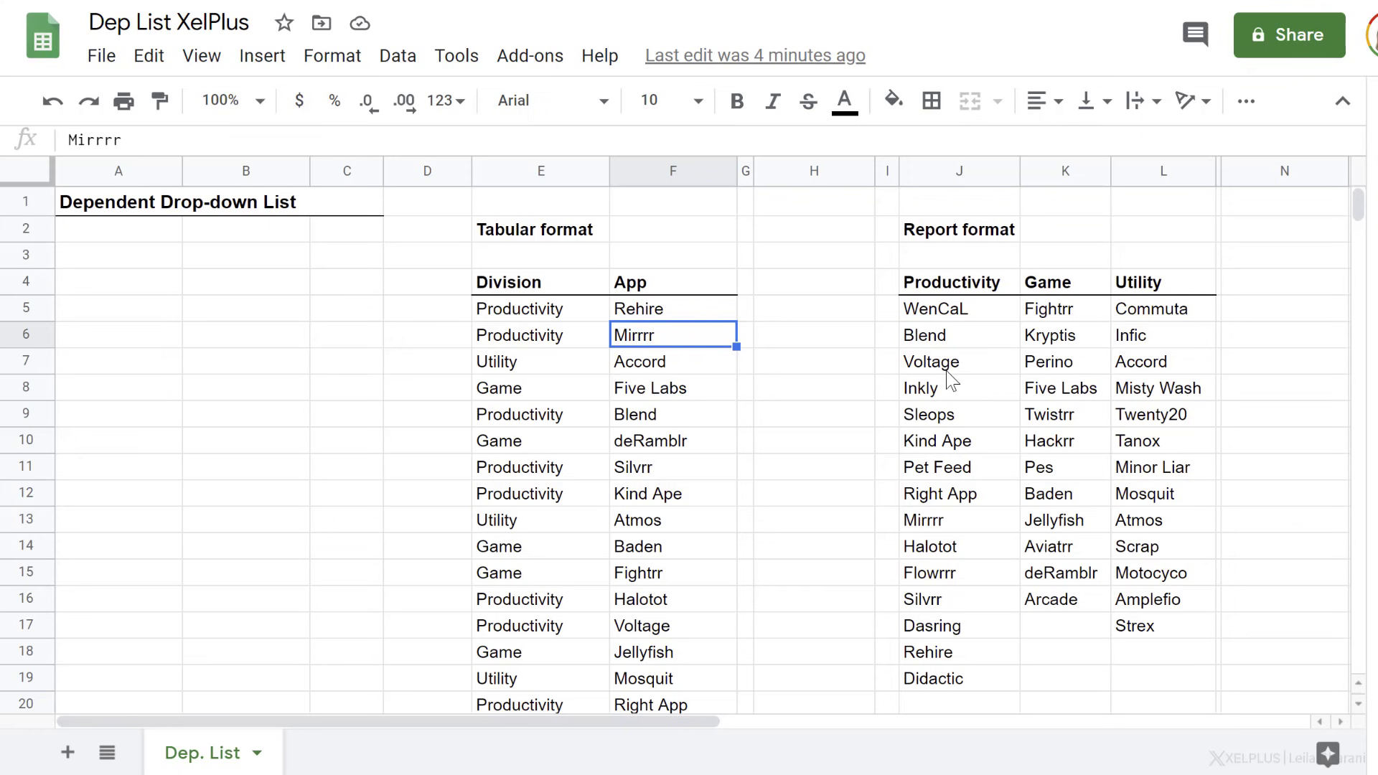
Point out the divisions and apps in columns E–F and the Productivity, Game and Utility report columns.
{"action": "left_click", "coordinate": [554, 303]}
{"action": "left_click", "coordinate": [535, 340]}
{"action": "left_click", "coordinate": [521, 370]}
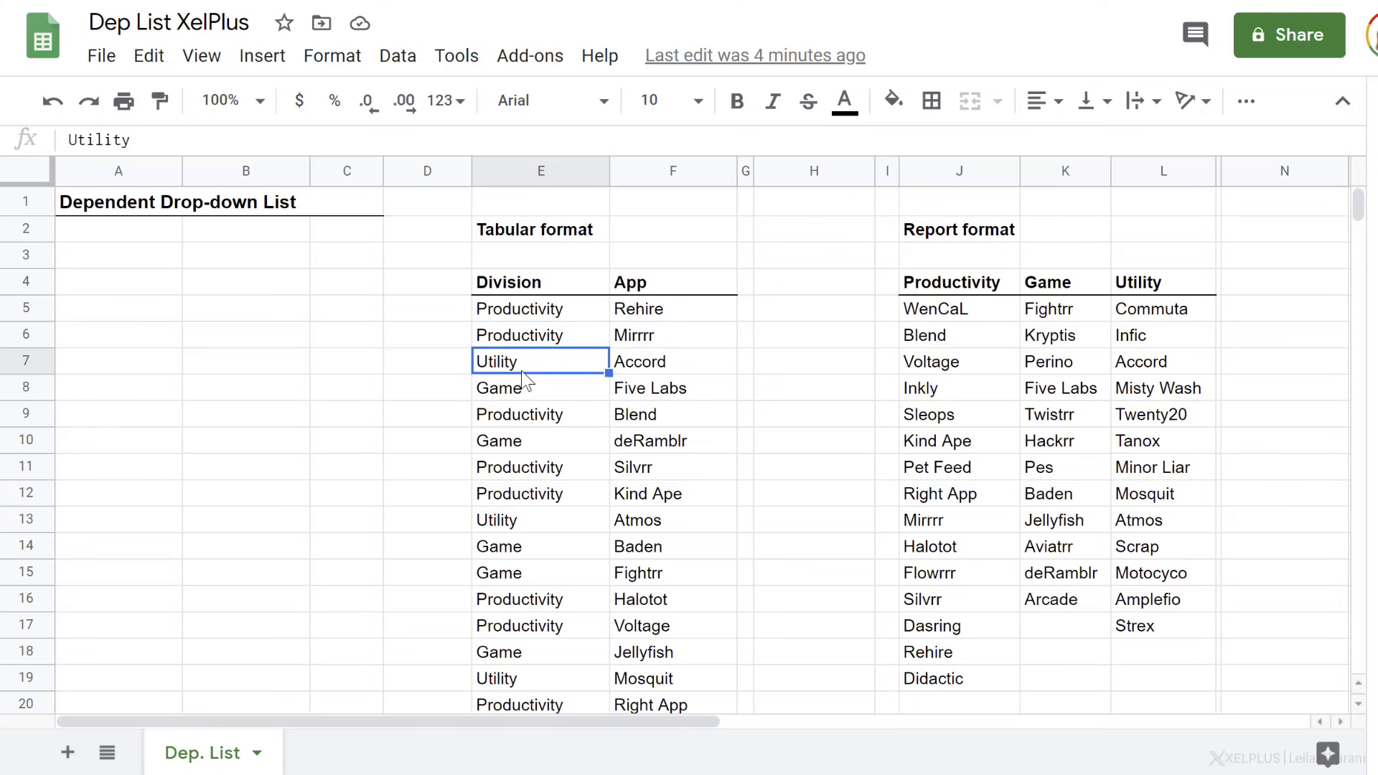
{"action": "left_click", "coordinate": [639, 314]}
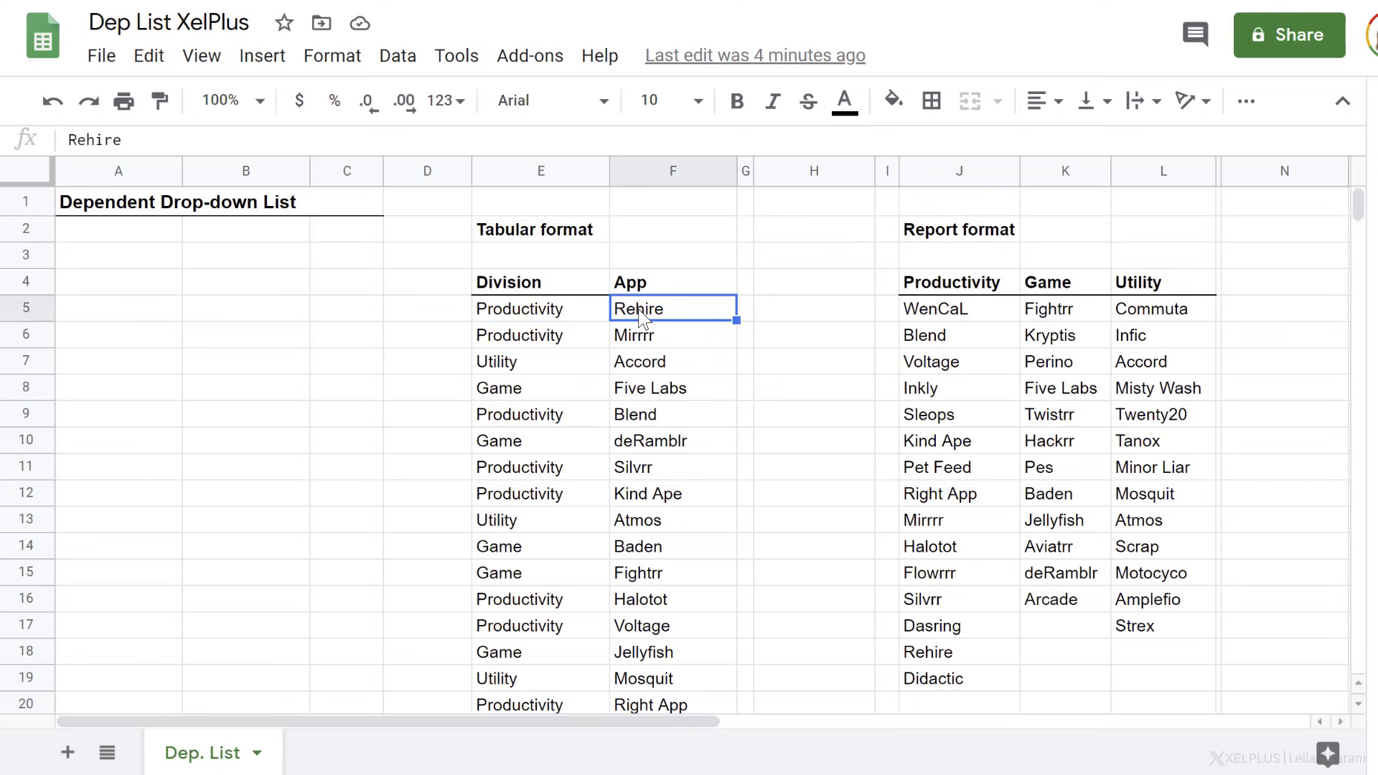
{"action": "left_click", "coordinate": [549, 319]}
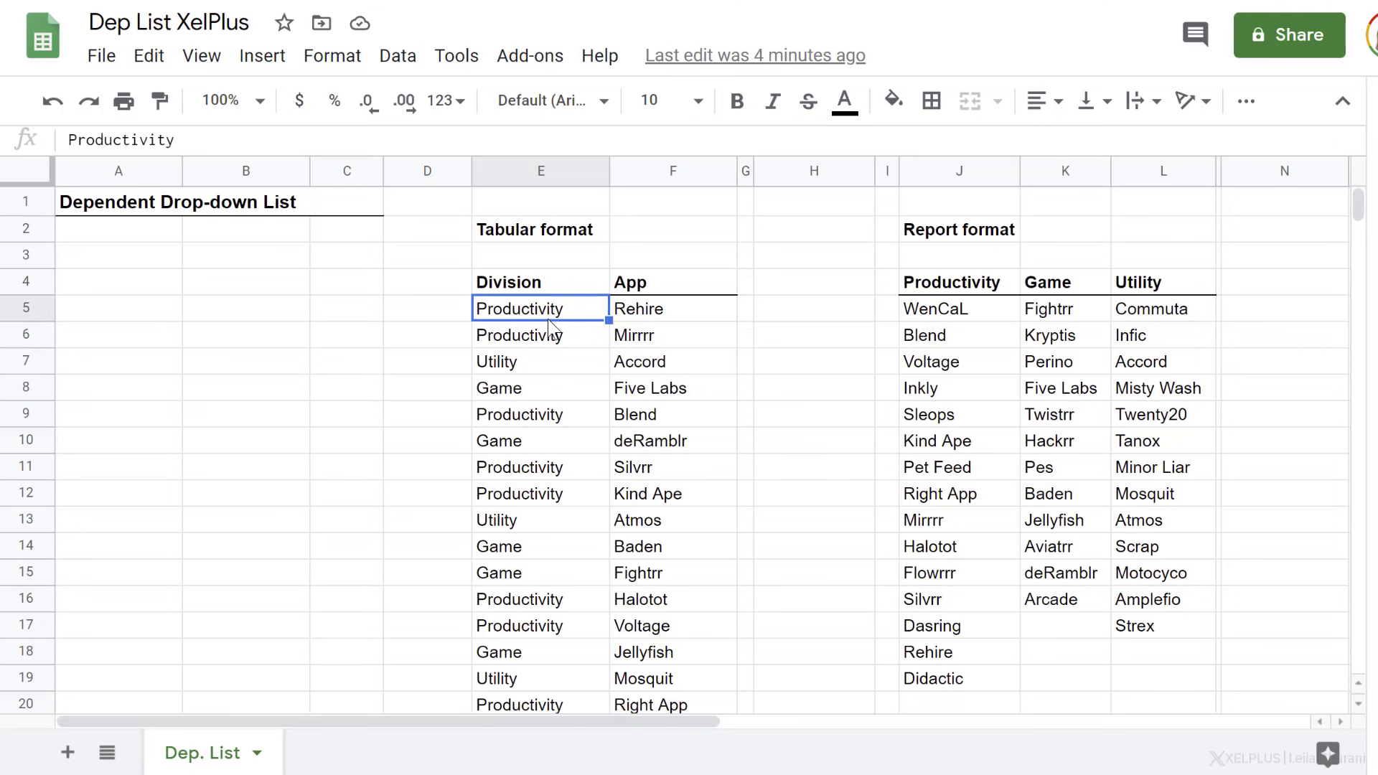
{"action": "left_click", "coordinate": [964, 294]}
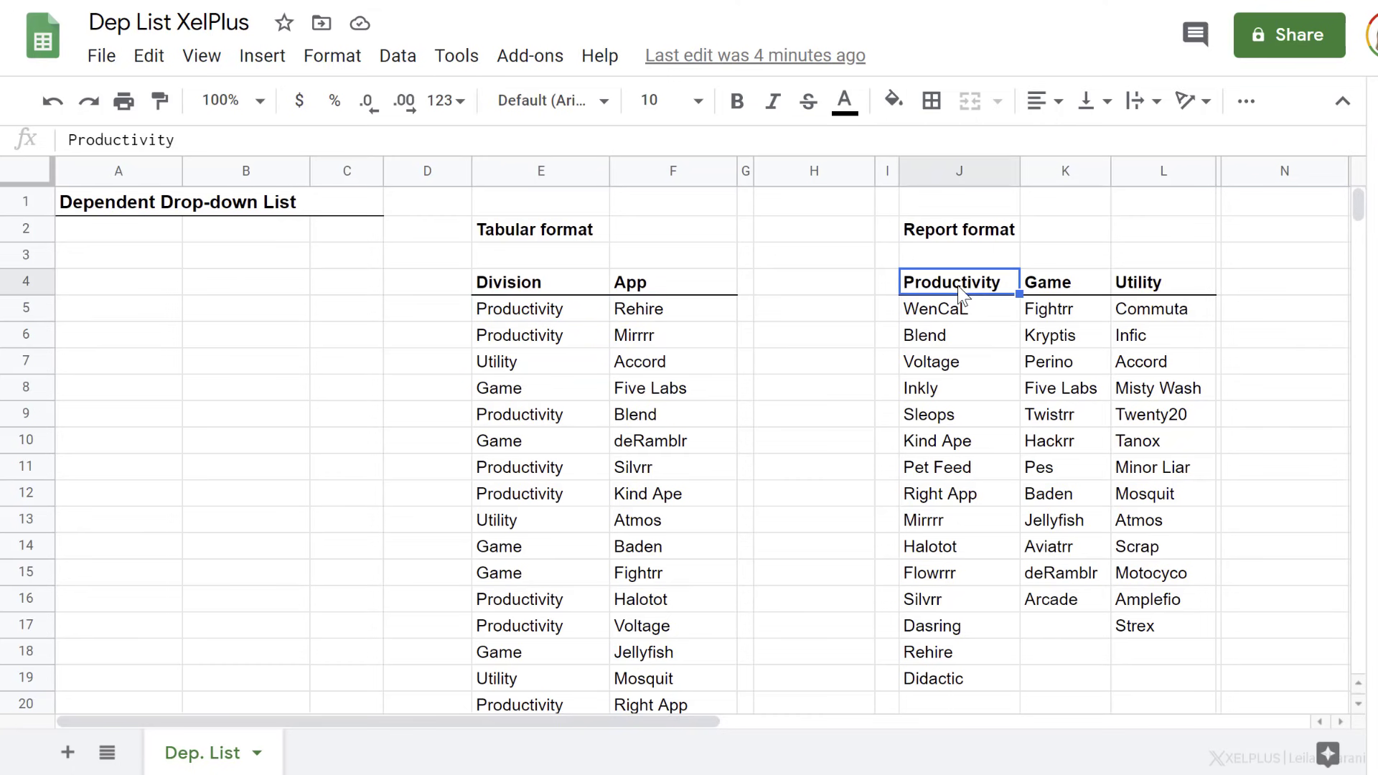
{"action": "left_click", "coordinate": [1067, 293]}
{"action": "left_click", "coordinate": [1152, 291]}
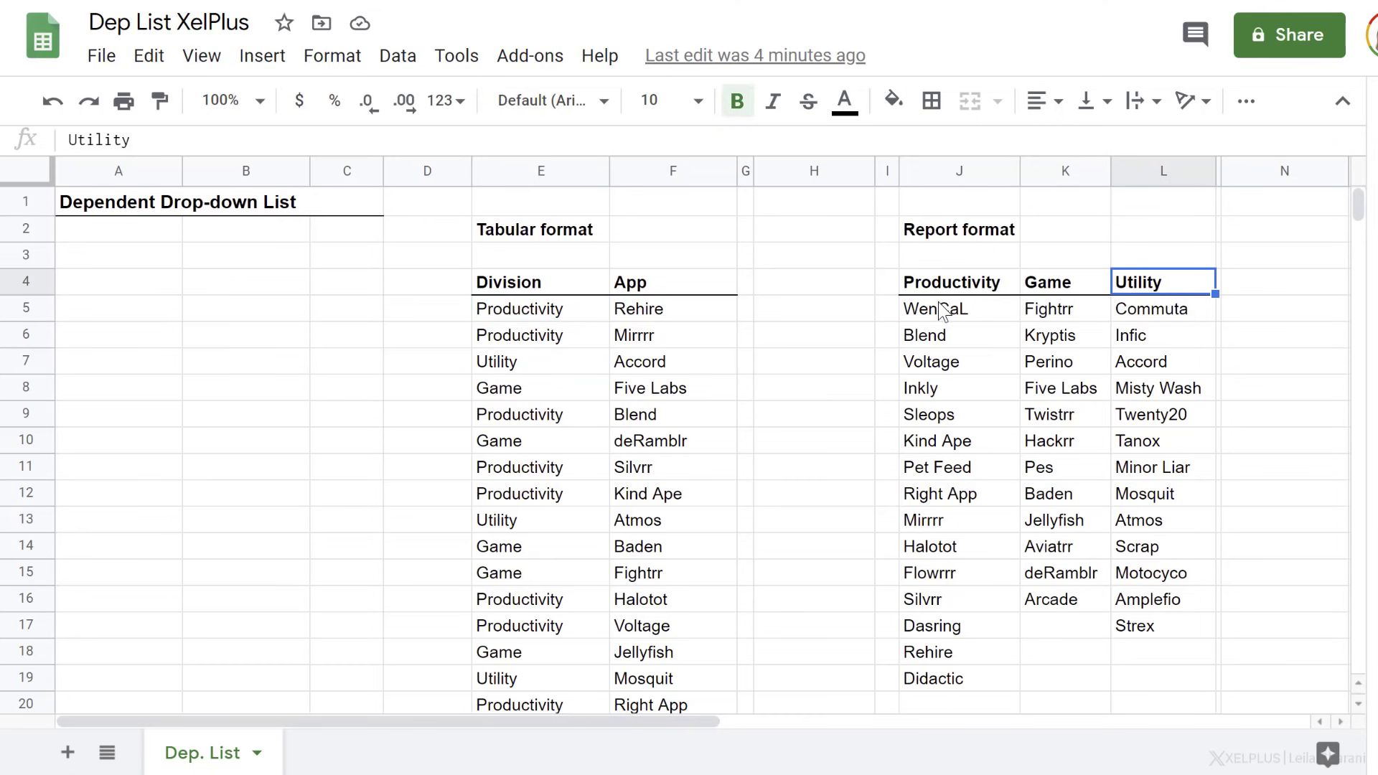
{"action": "left_click_drag", "start_coordinate": [955, 310], "coordinate": [946, 678]}
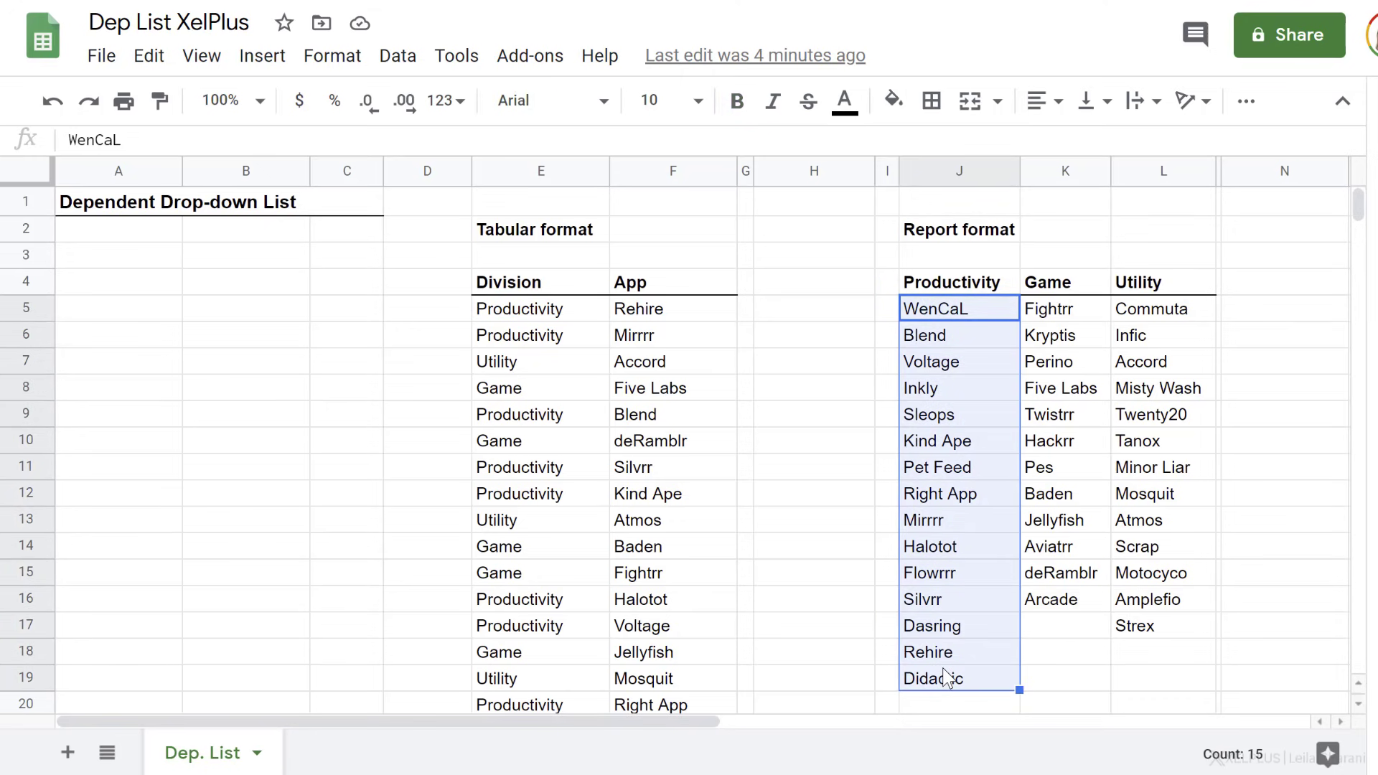
{"action": "scroll", "coordinate": [940, 660], "scroll_direction": "down", "scroll_amount": 14}
{"action": "scroll", "coordinate": [938, 655], "scroll_direction": "up", "scroll_amount": 10}
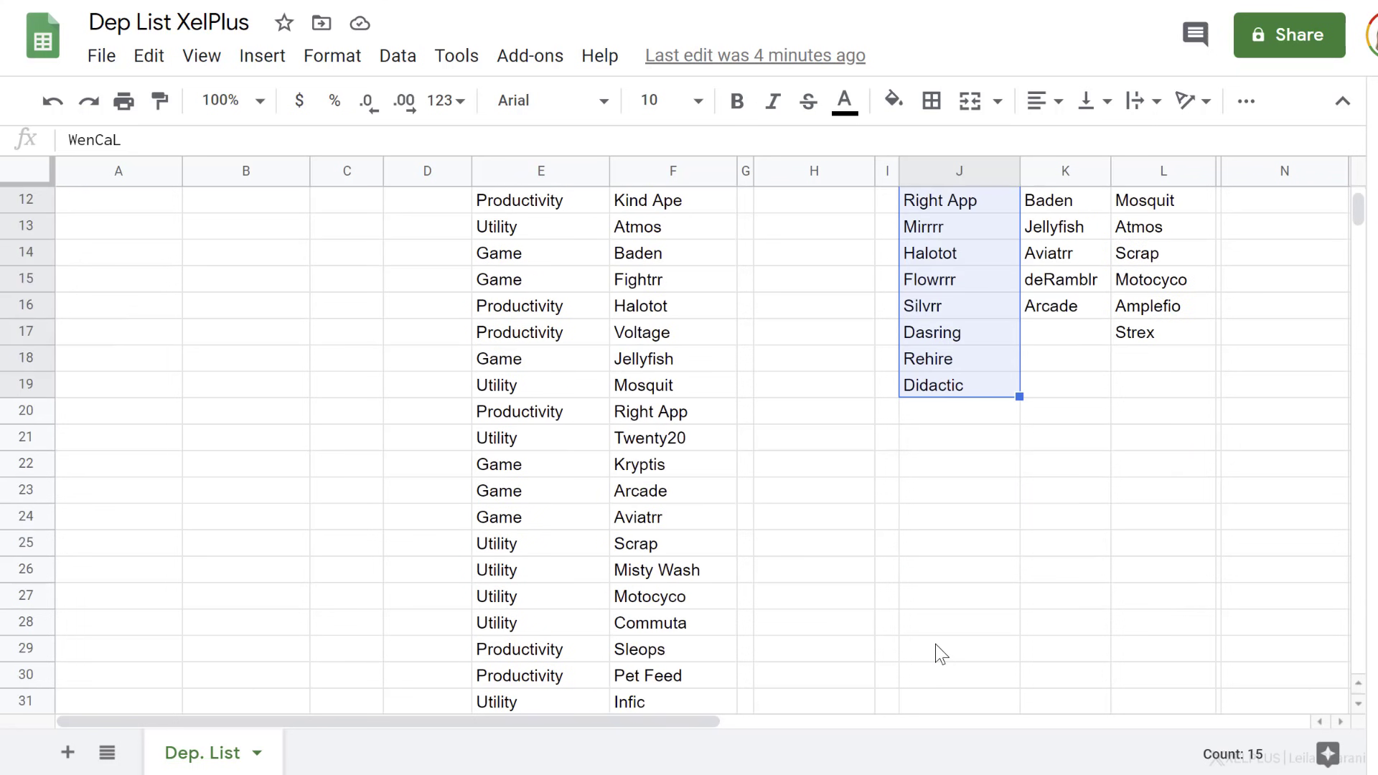
{"action": "scroll", "coordinate": [936, 653], "scroll_direction": "up", "scroll_amount": 4}
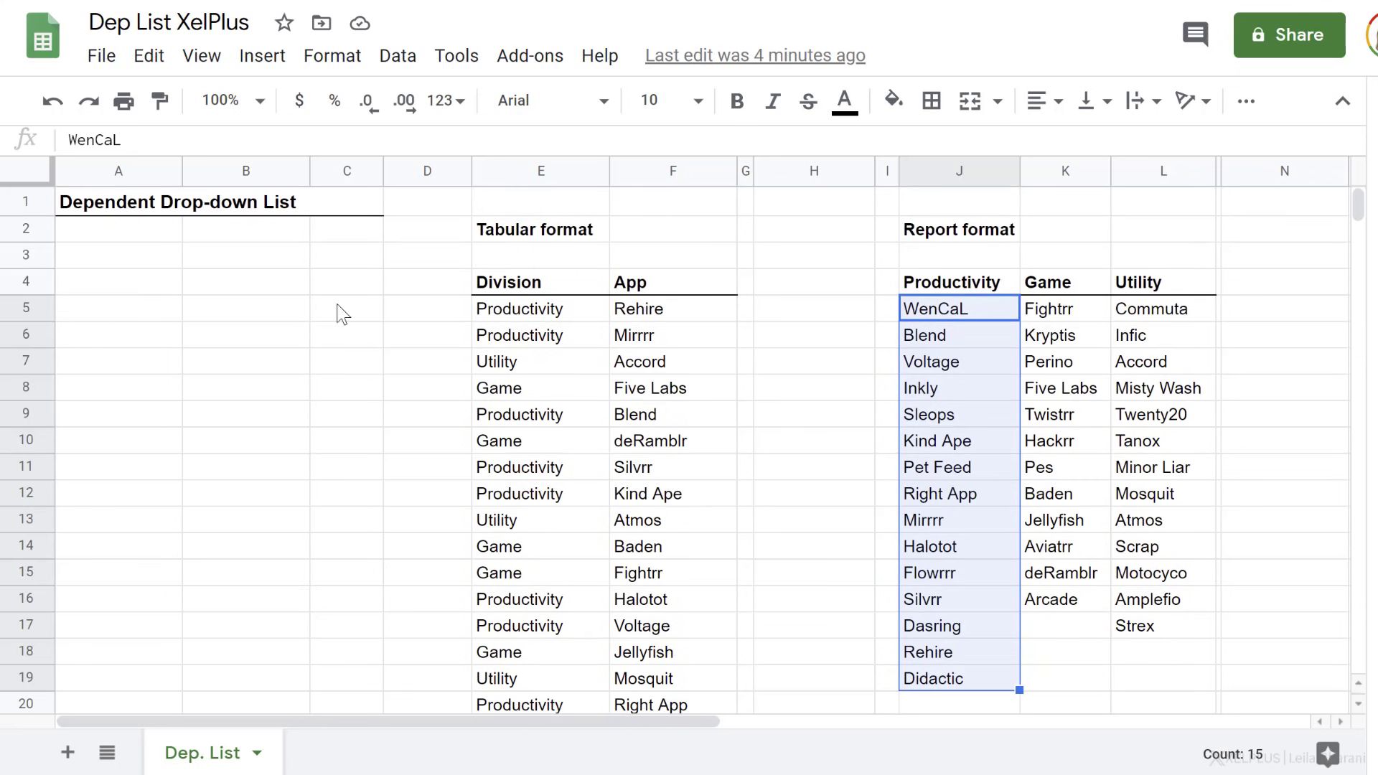
{"action": "left_click", "coordinate": [505, 286]}
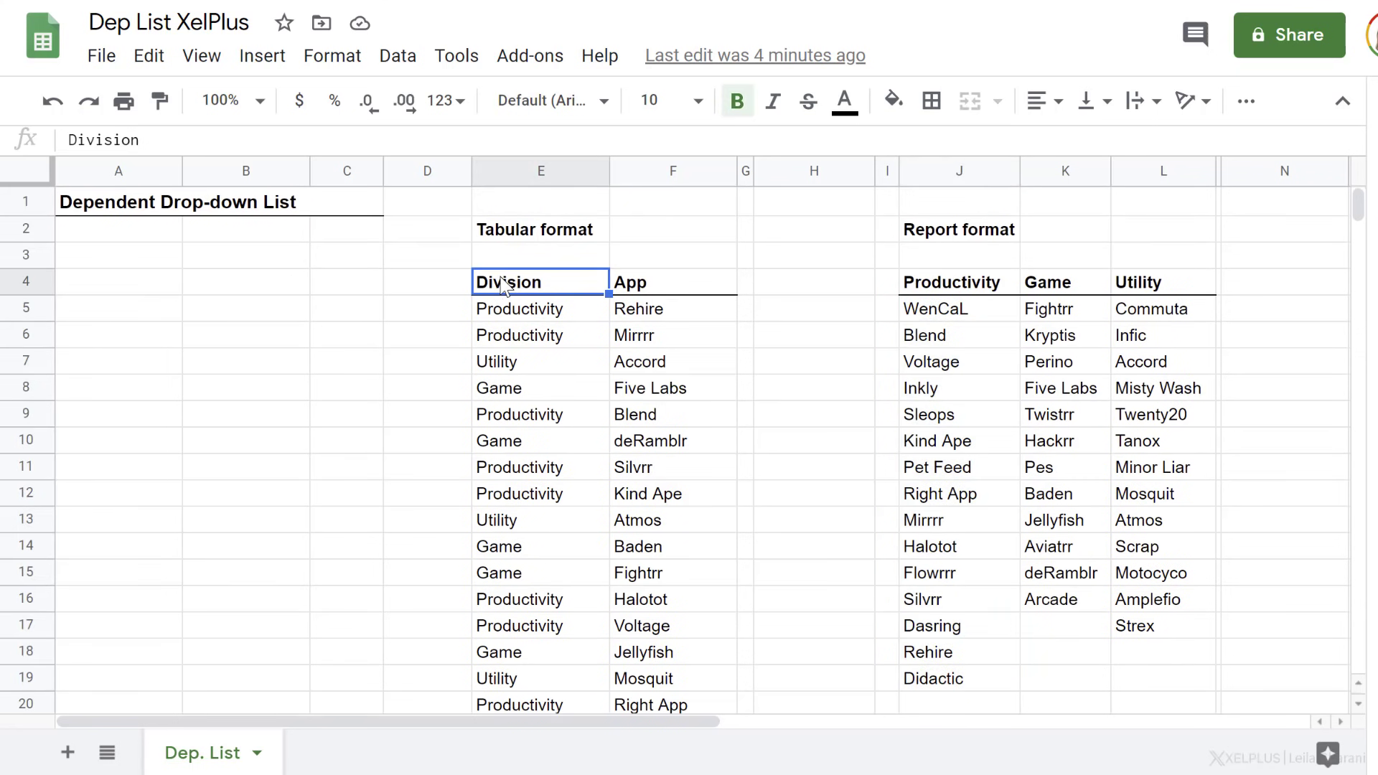
Add a data validation list on A4 sourced from open-ended E5:E, rejecting invalid input, and save.
{"action": "left_click", "coordinate": [142, 286]}
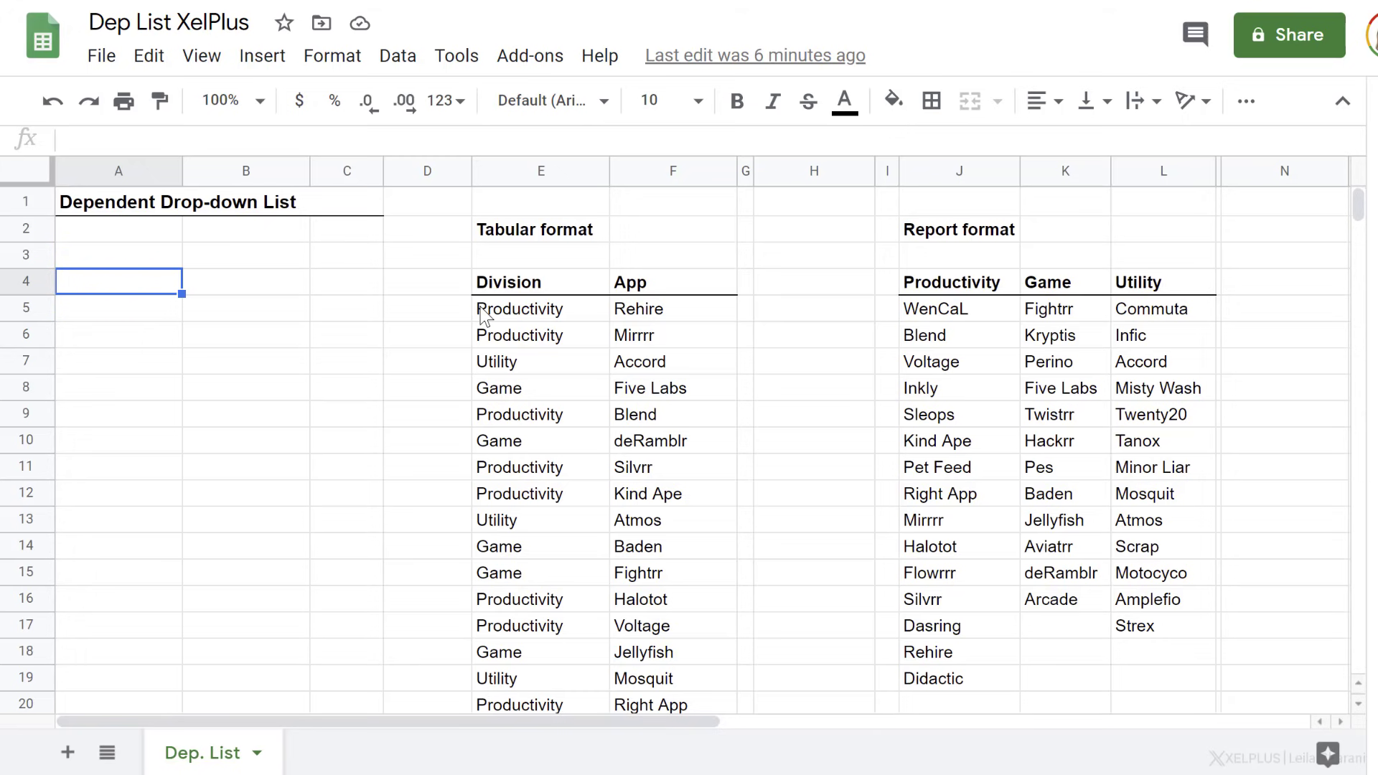
{"action": "left_click", "coordinate": [397, 56]}
{"action": "left_click", "coordinate": [429, 389]}
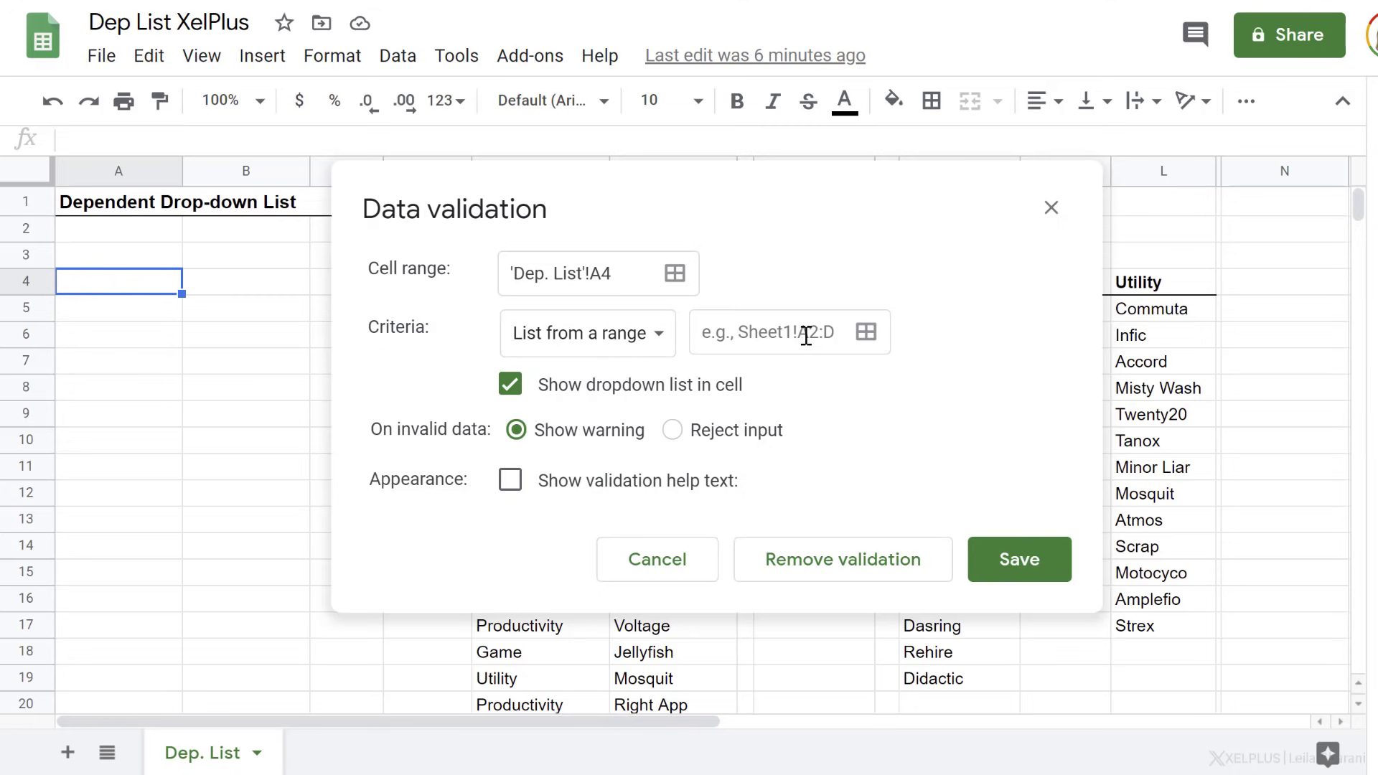
{"action": "left_click", "coordinate": [866, 331]}
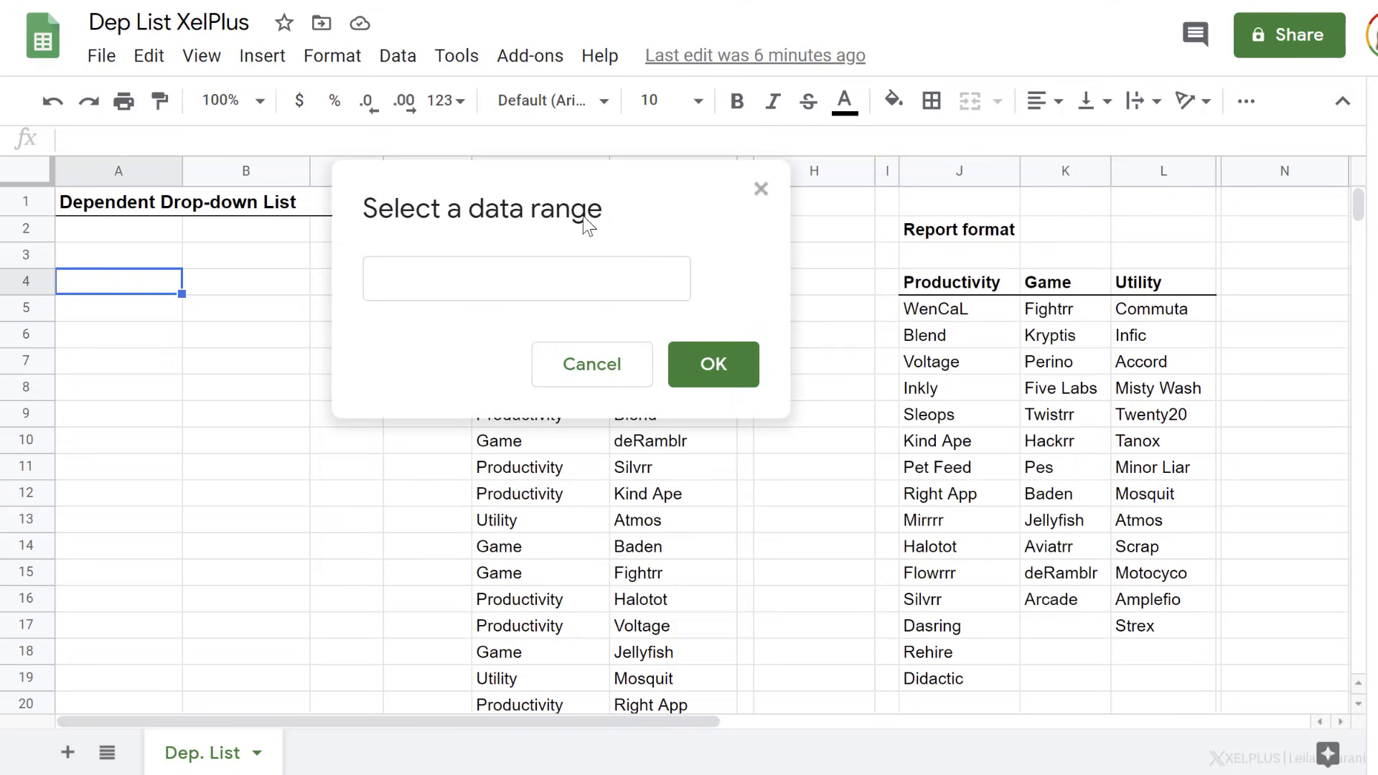
{"action": "left_click_drag", "start_coordinate": [587, 224], "coordinate": [924, 267]}
{"action": "left_click_drag", "start_coordinate": [531, 308], "coordinate": [539, 499]}
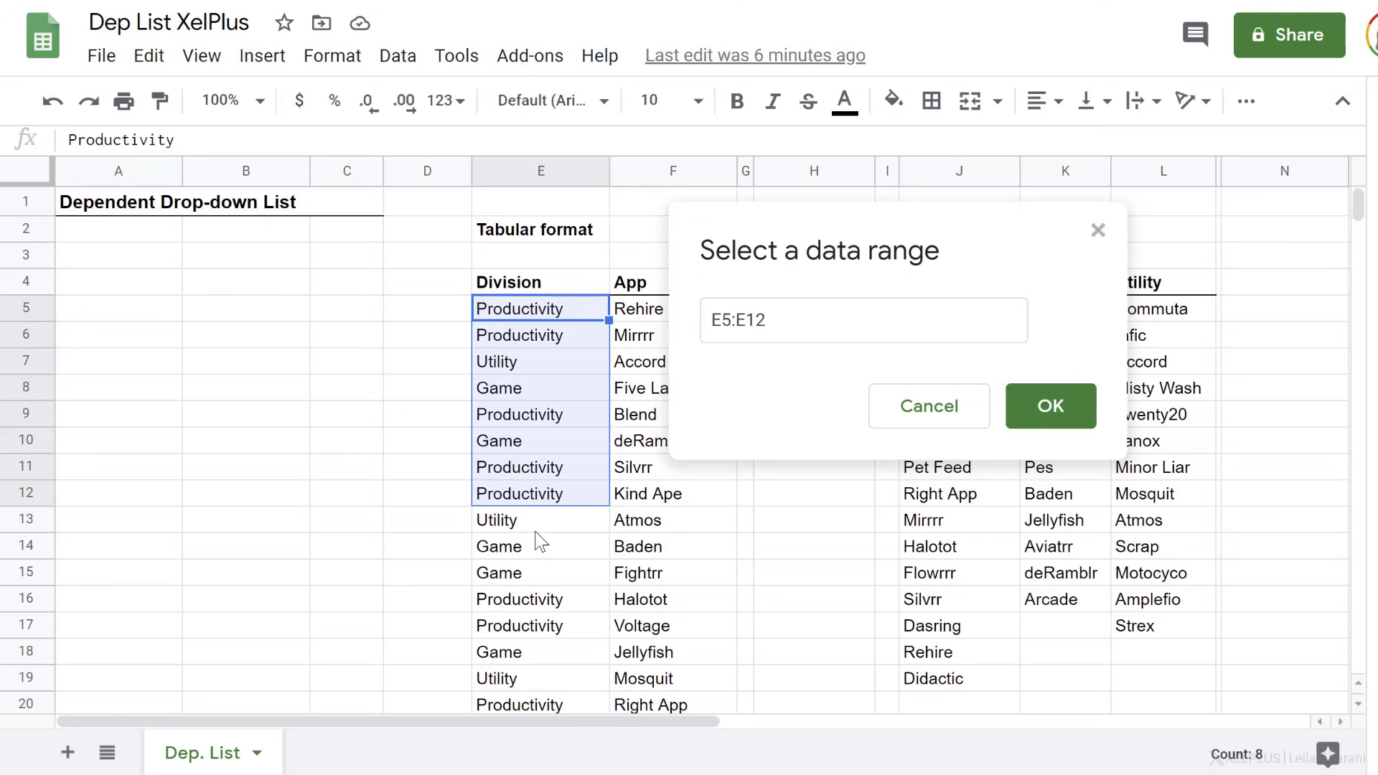
{"action": "key", "text": "ctrl+shift+Down"}
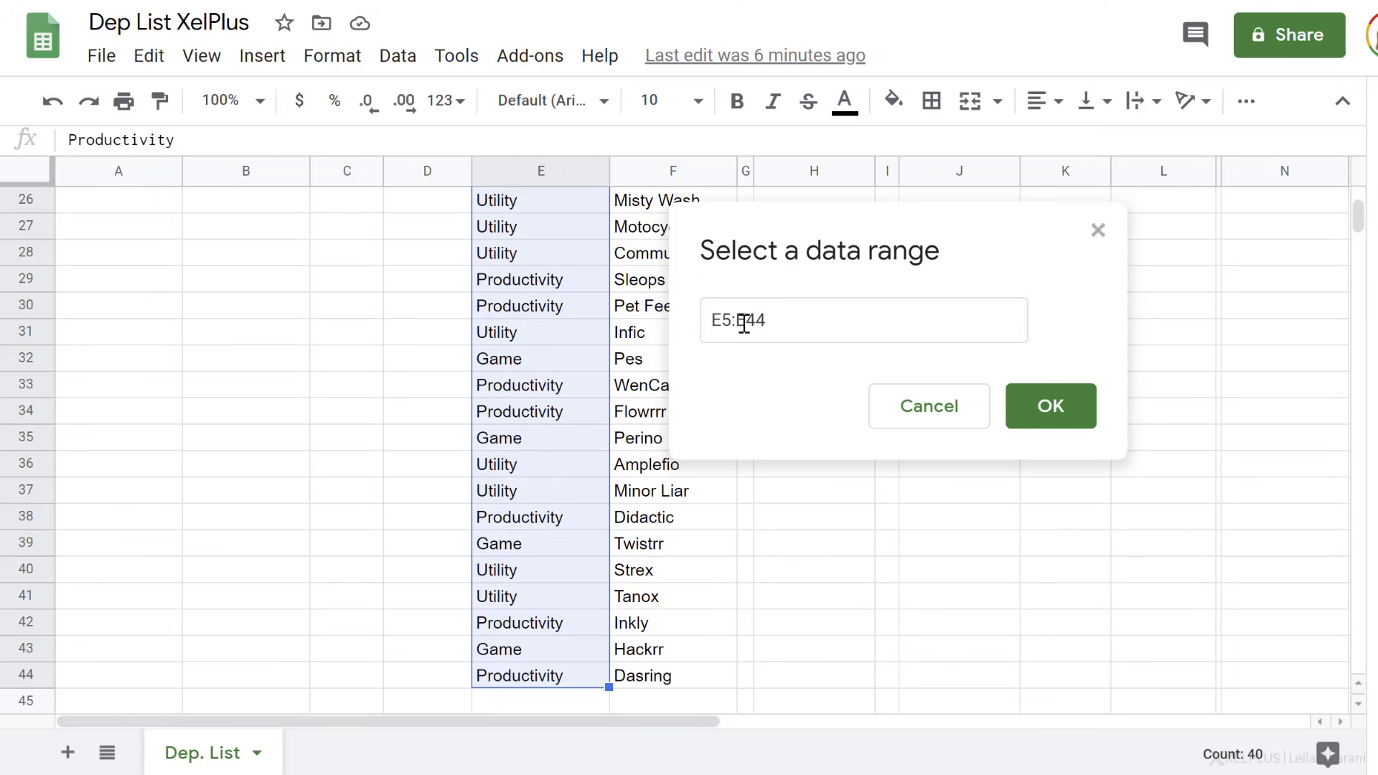
{"action": "left_click_drag", "start_coordinate": [744, 321], "coordinate": [786, 325]}
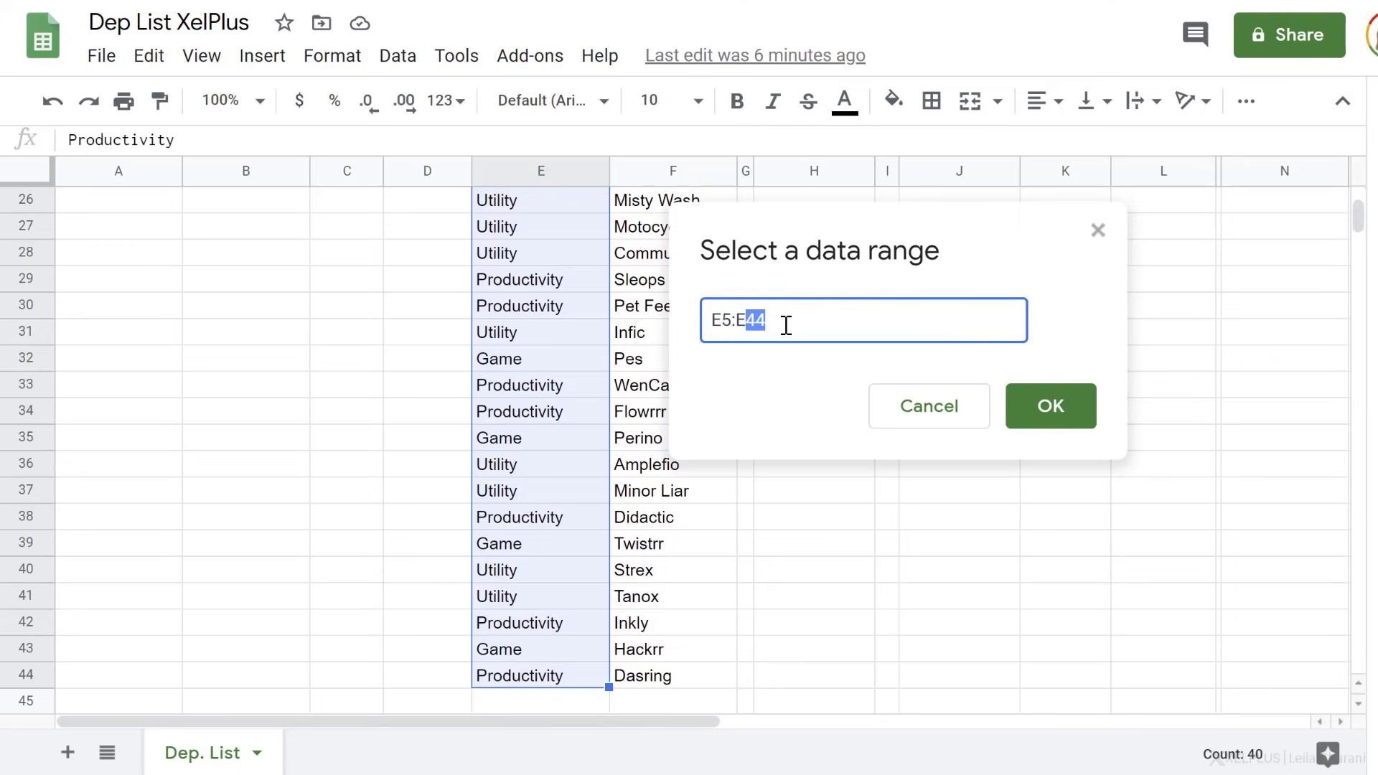
{"action": "key", "text": "BackSpace"}
{"action": "left_click", "coordinate": [1051, 407]}
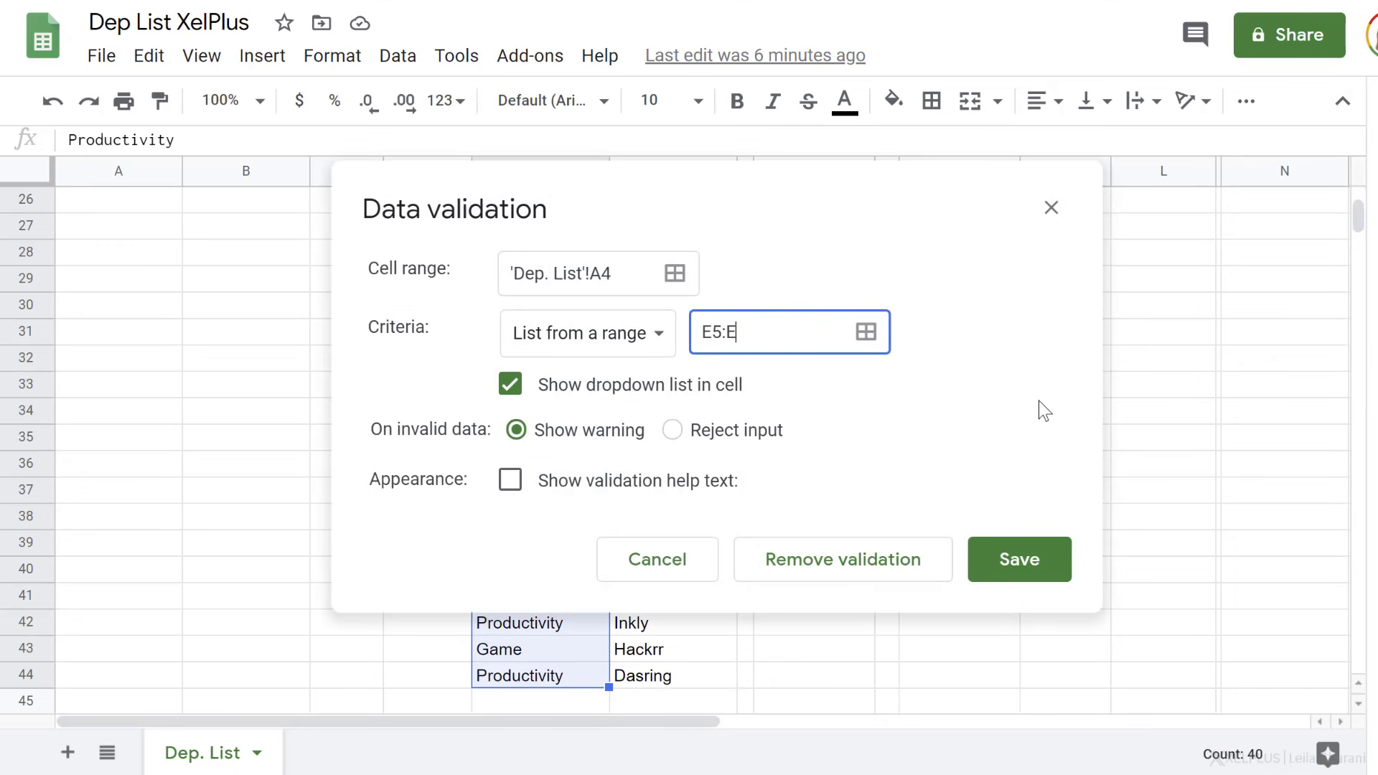
{"action": "left_click", "coordinate": [734, 433]}
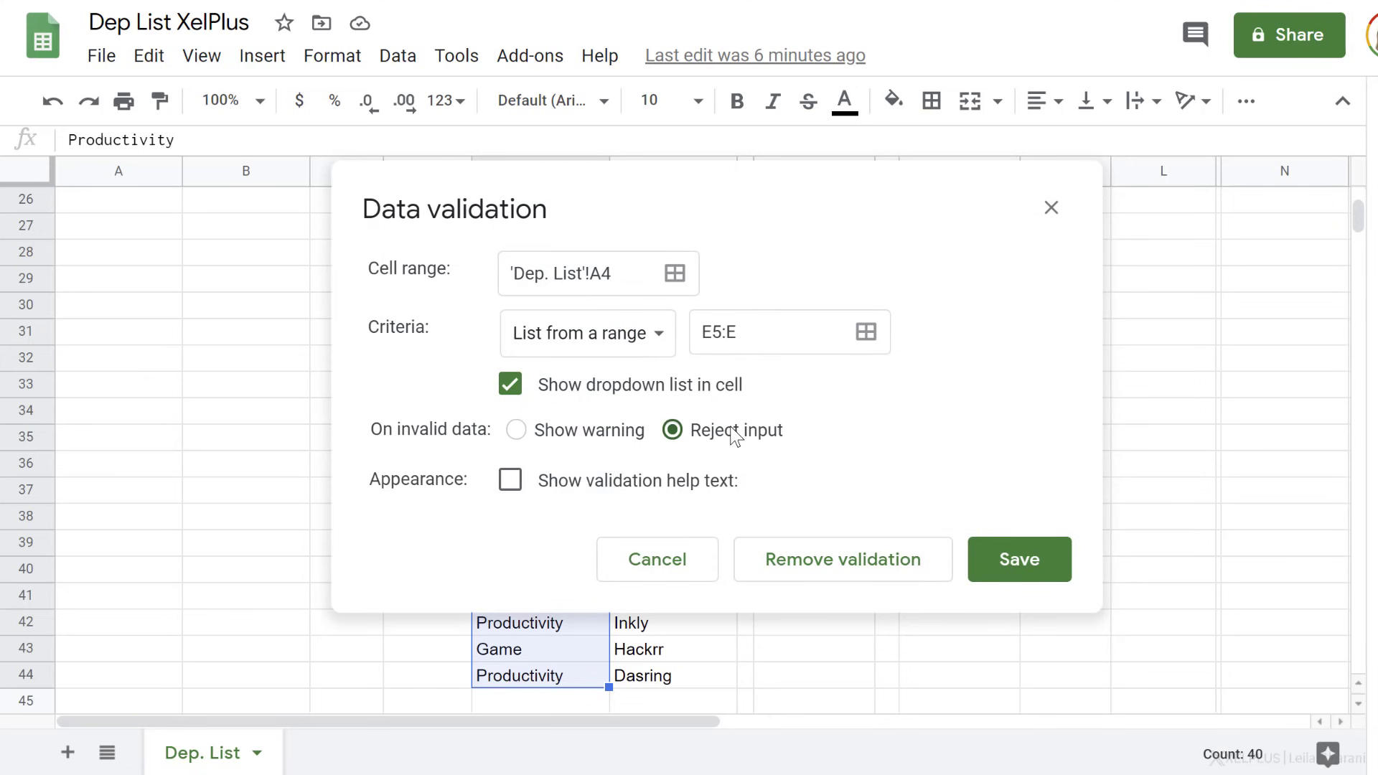
{"action": "left_click", "coordinate": [976, 565]}
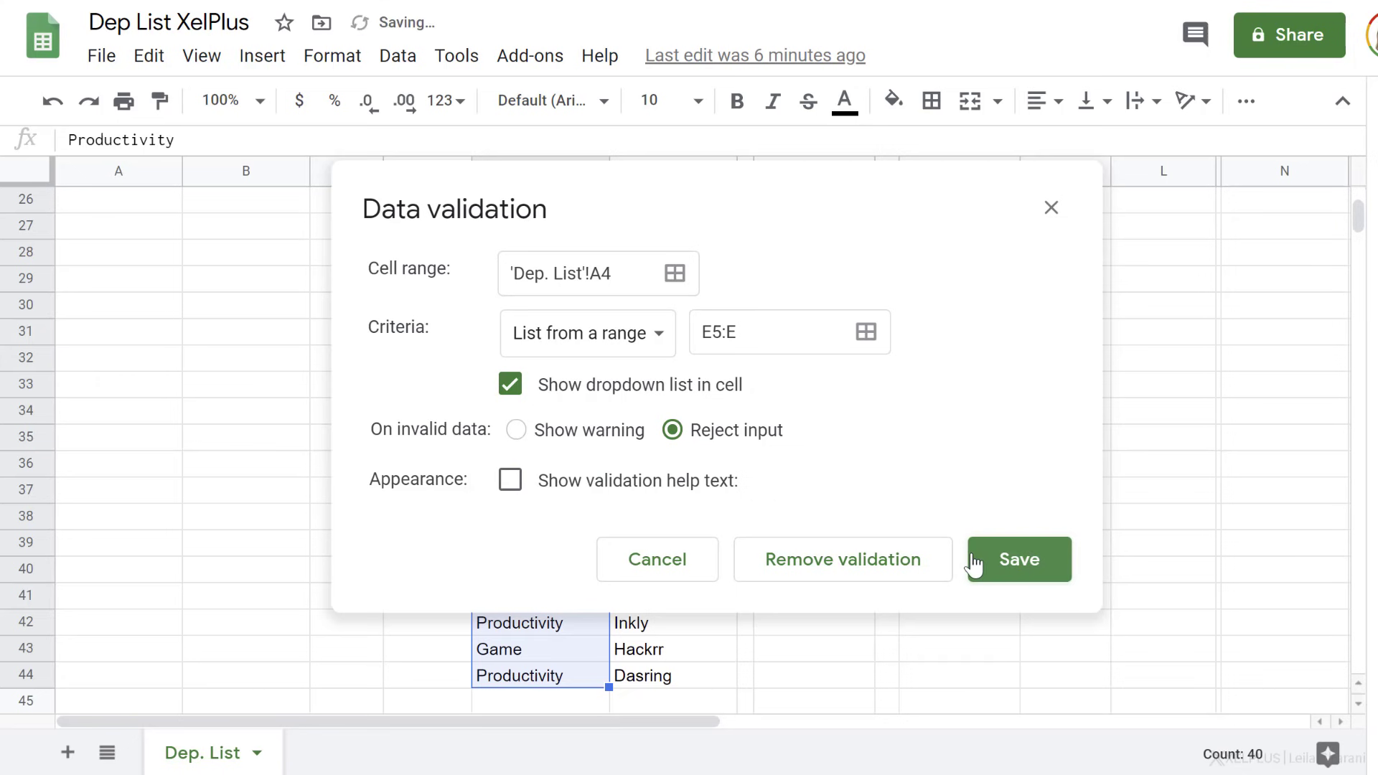
{"action": "scroll", "coordinate": [375, 424], "scroll_direction": "up", "scroll_amount": 8}
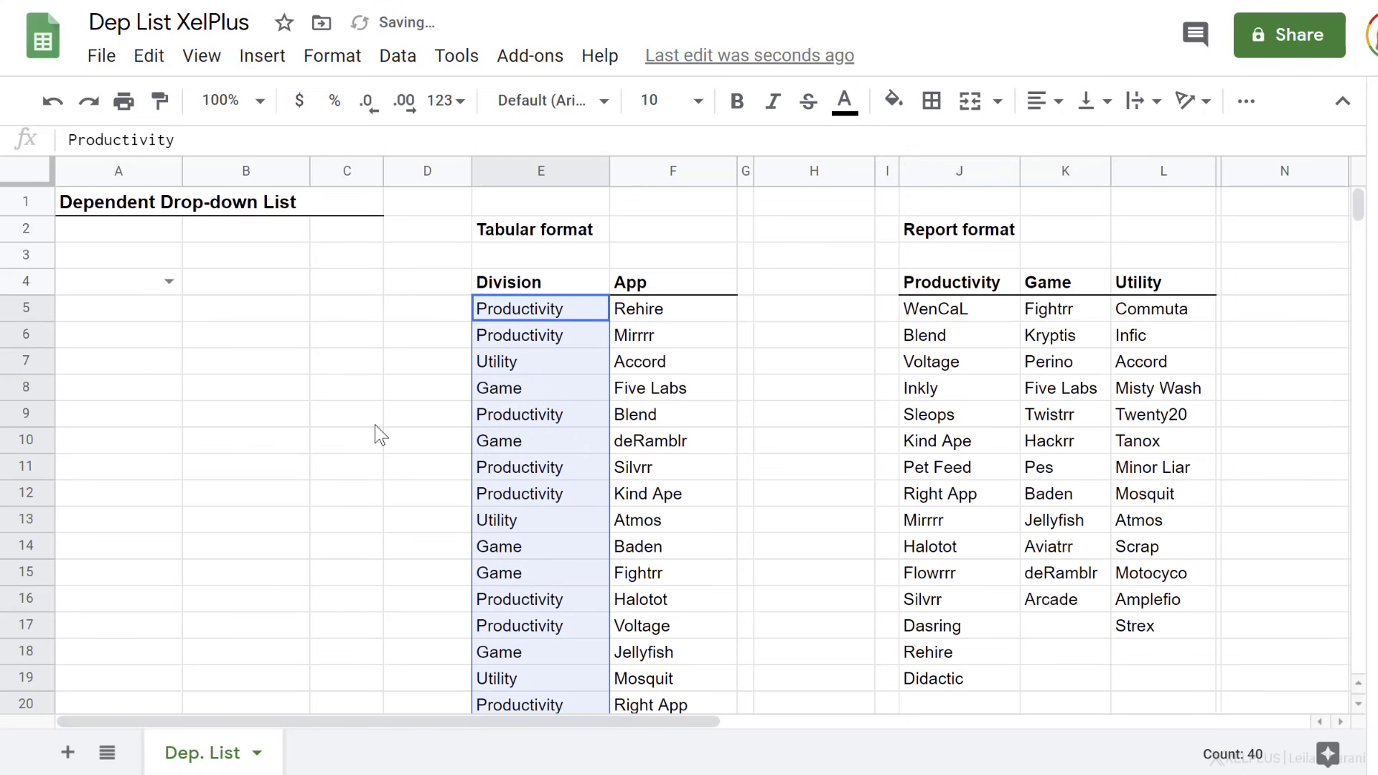
{"action": "left_click", "coordinate": [171, 287]}
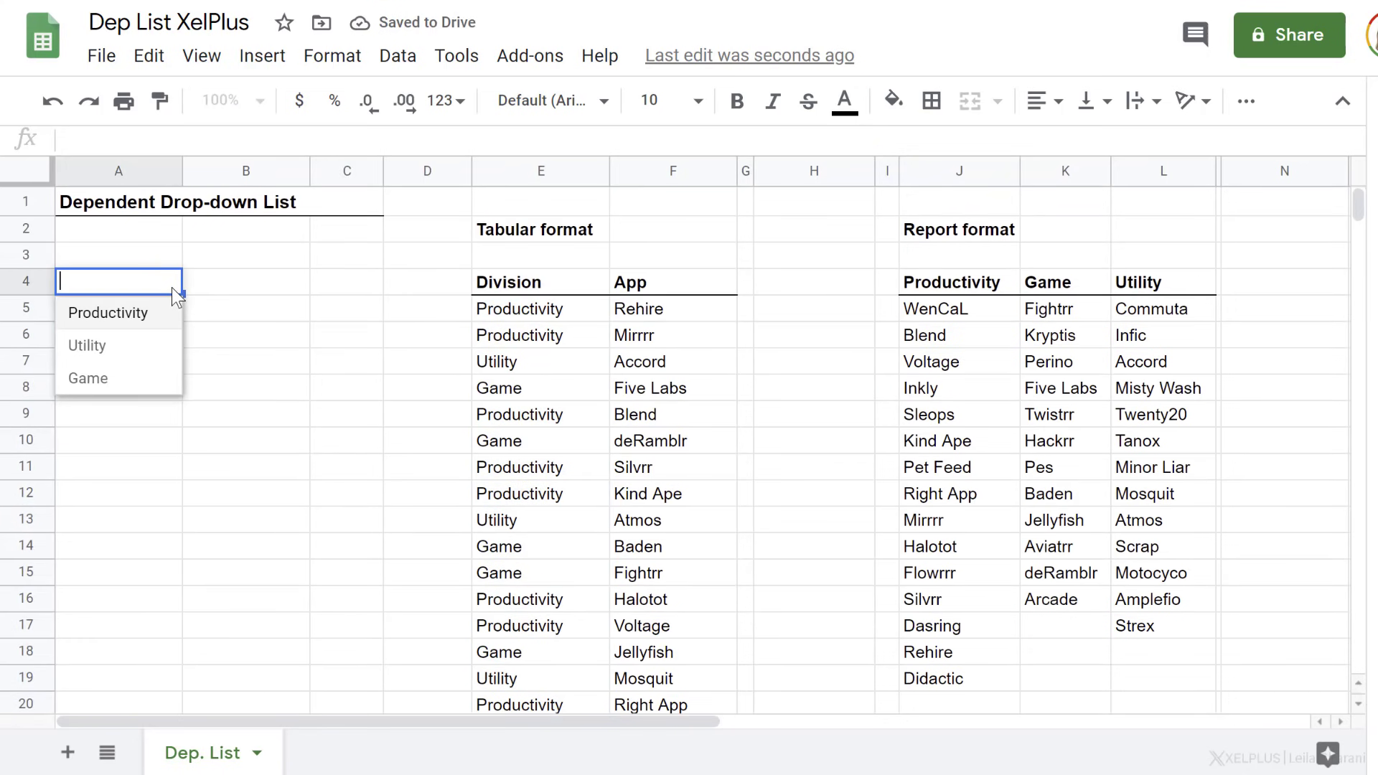
{"action": "left_click", "coordinate": [136, 326]}
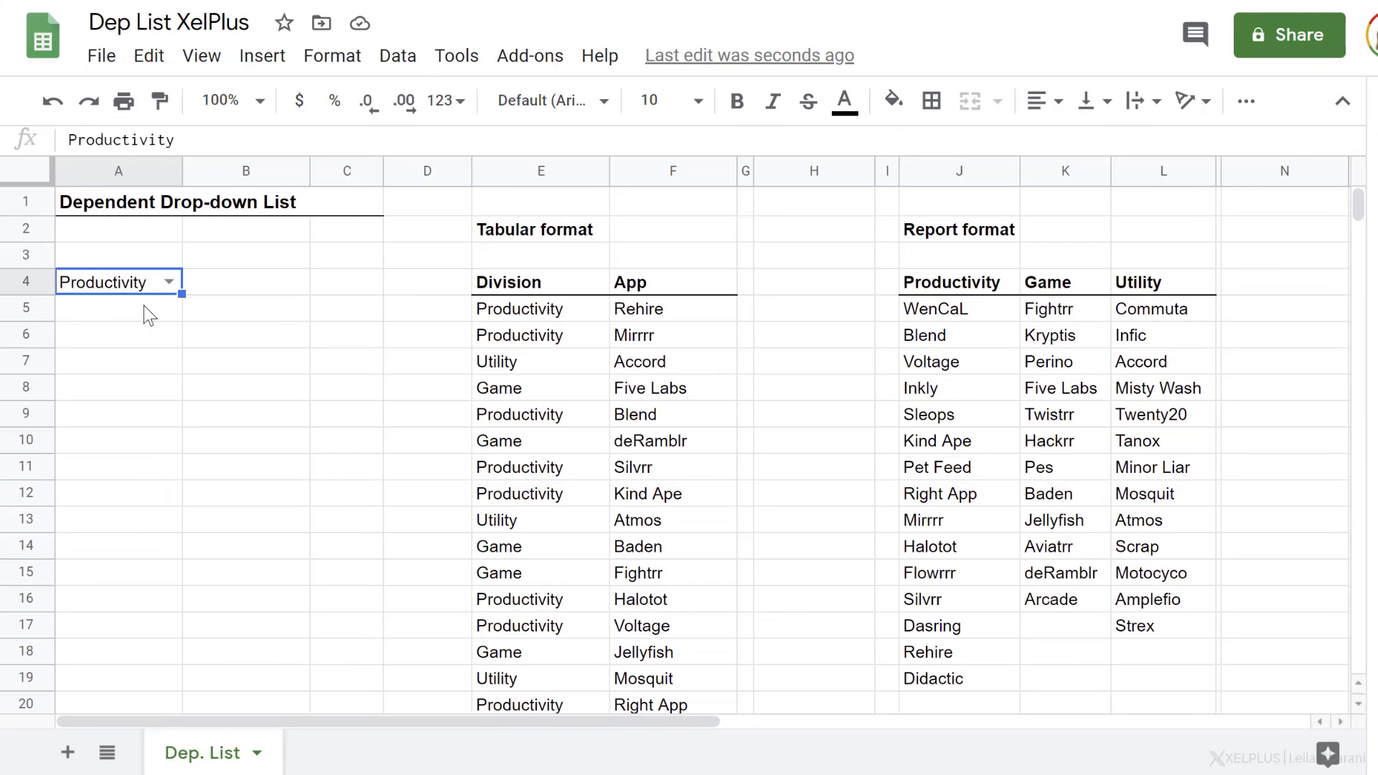
{"action": "left_click_drag", "start_coordinate": [527, 200], "coordinate": [1222, 654]}
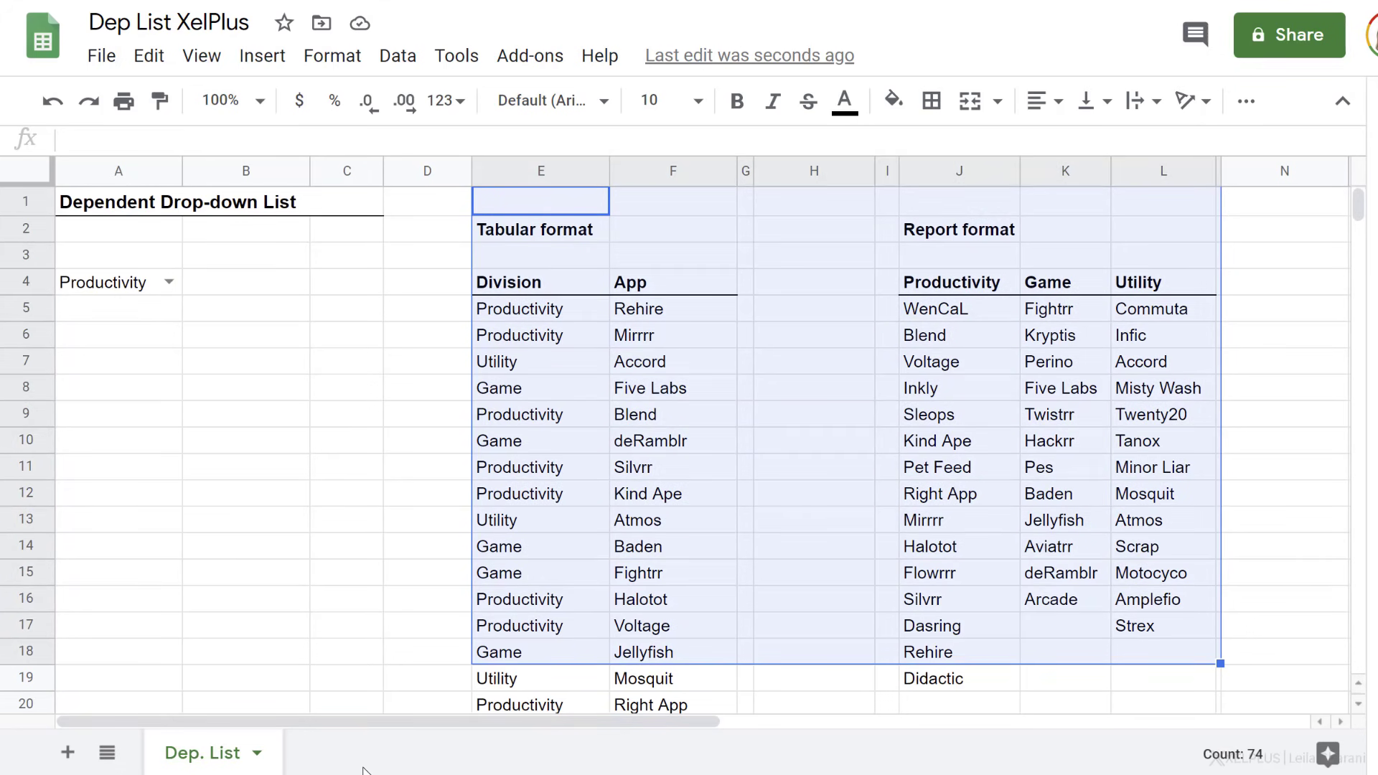
{"action": "left_click", "coordinate": [129, 294]}
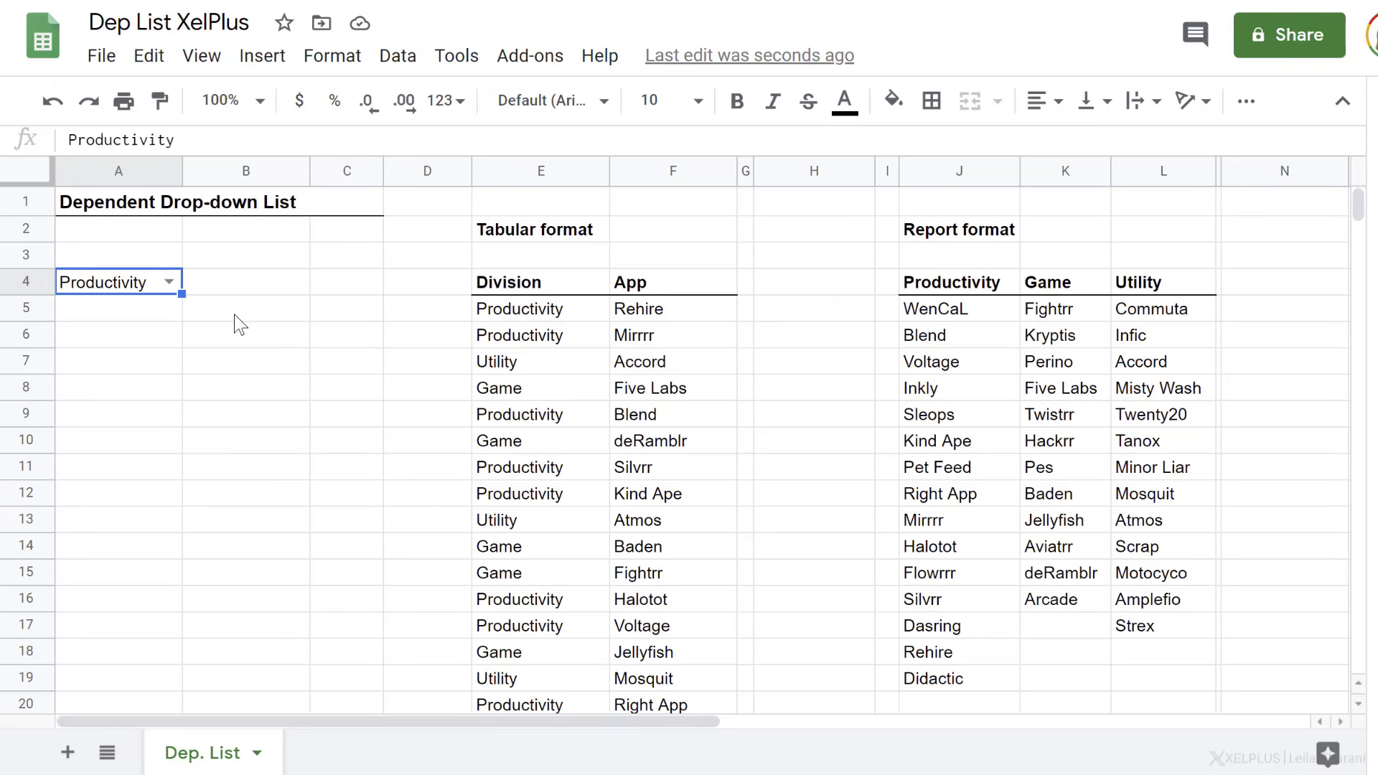
{"action": "left_click", "coordinate": [167, 286]}
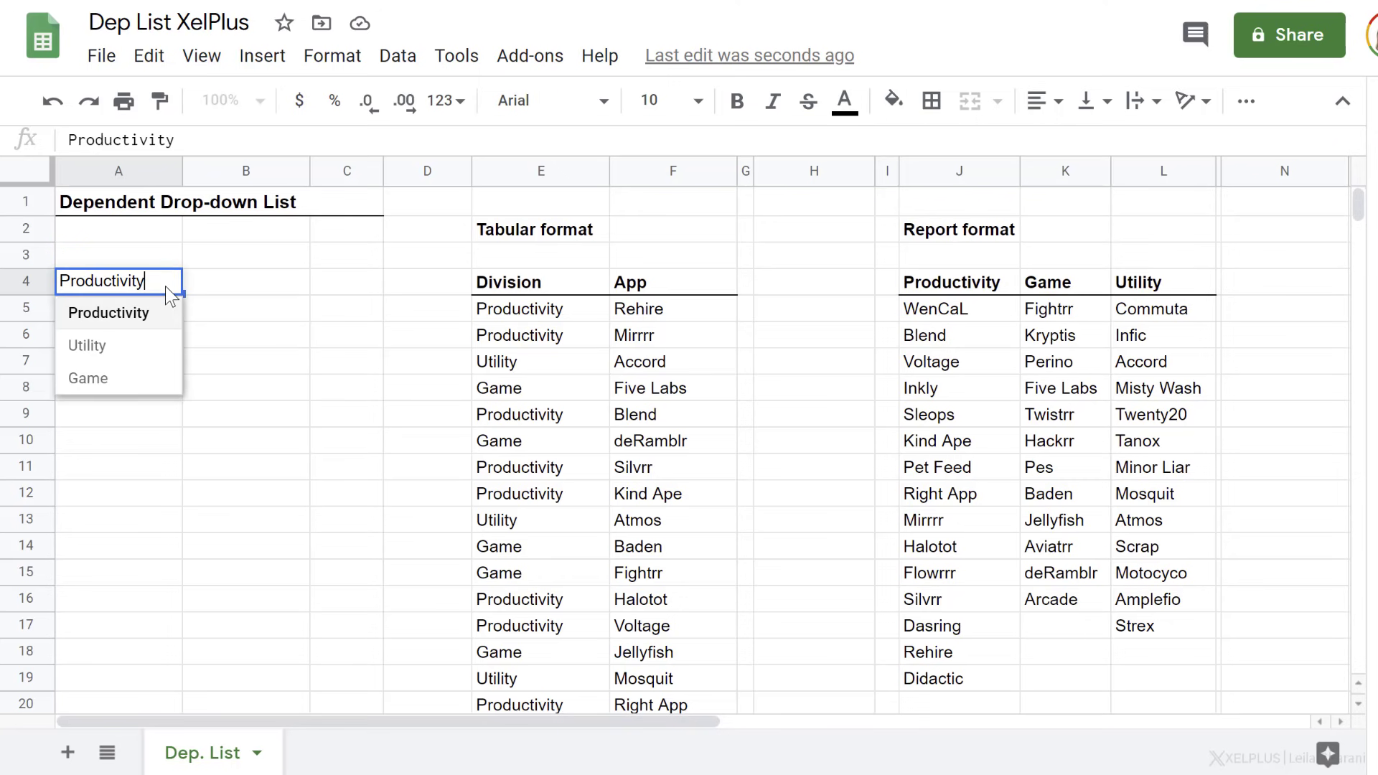
{"action": "left_click", "coordinate": [108, 319]}
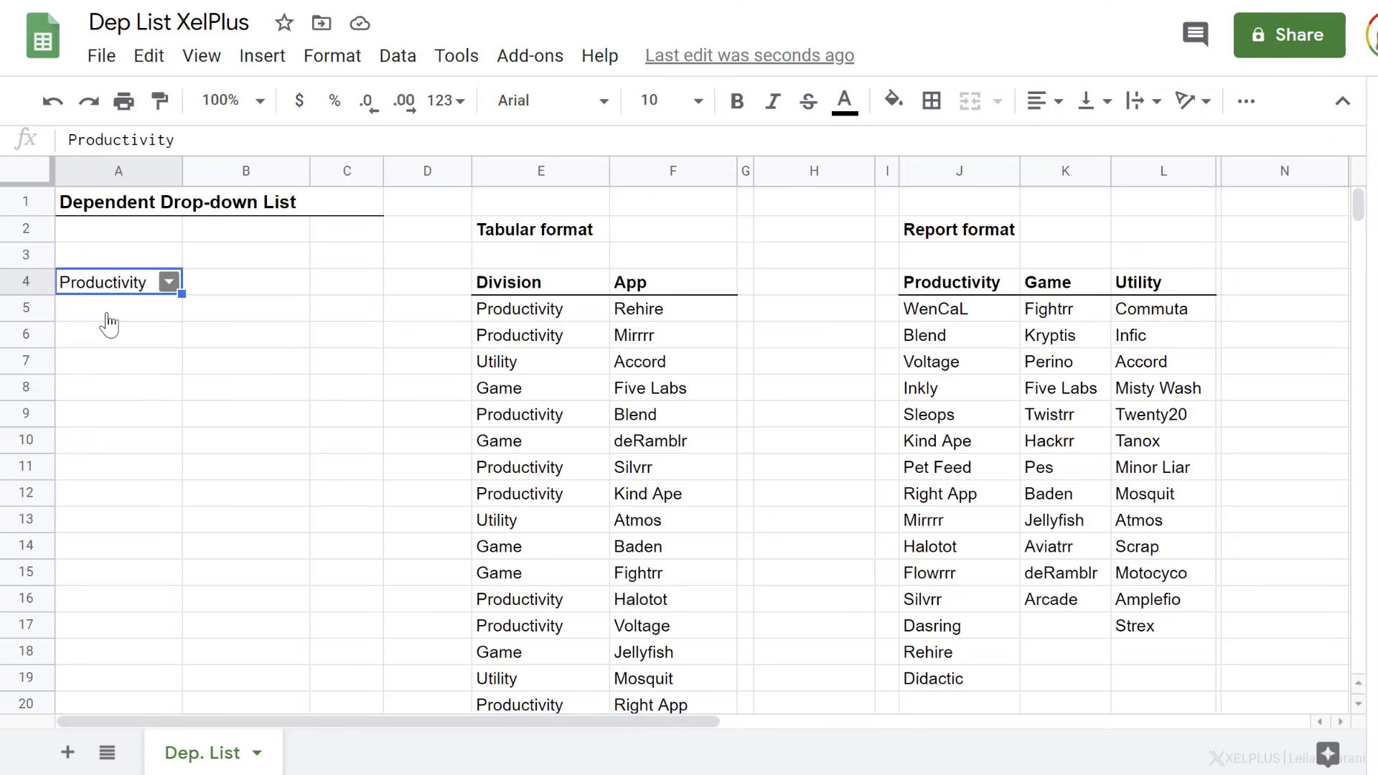
{"action": "left_click", "coordinate": [216, 289]}
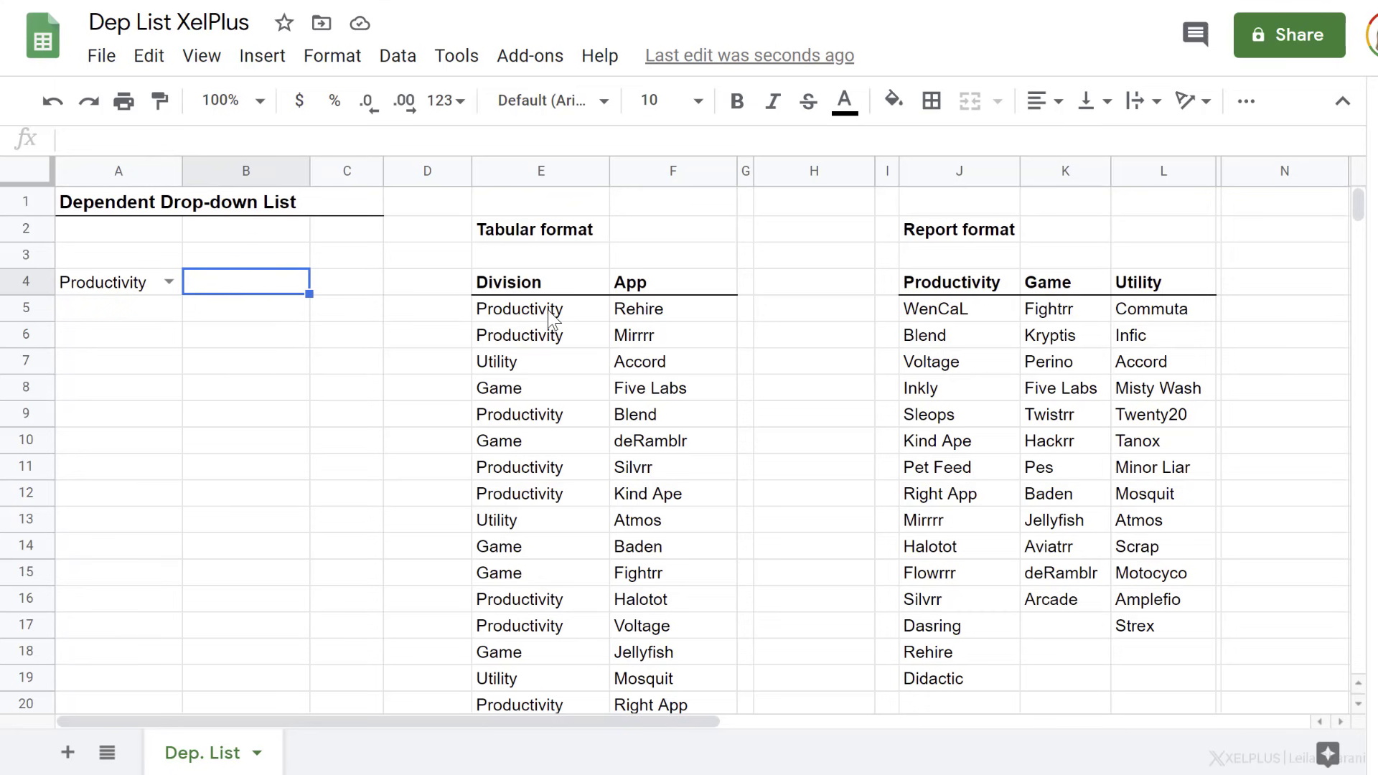
{"action": "left_click", "coordinate": [139, 288]}
{"action": "left_click", "coordinate": [244, 287]}
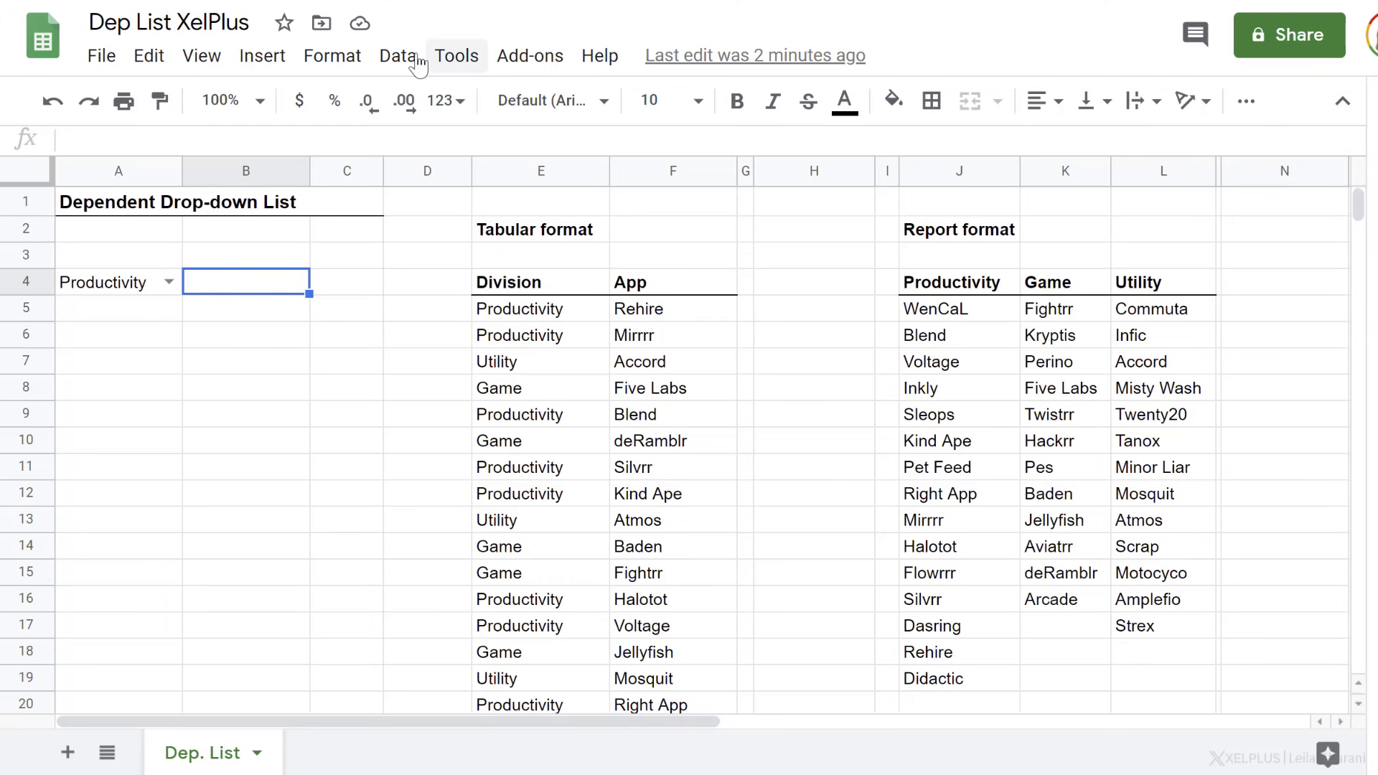
{"action": "left_click", "coordinate": [834, 290]}
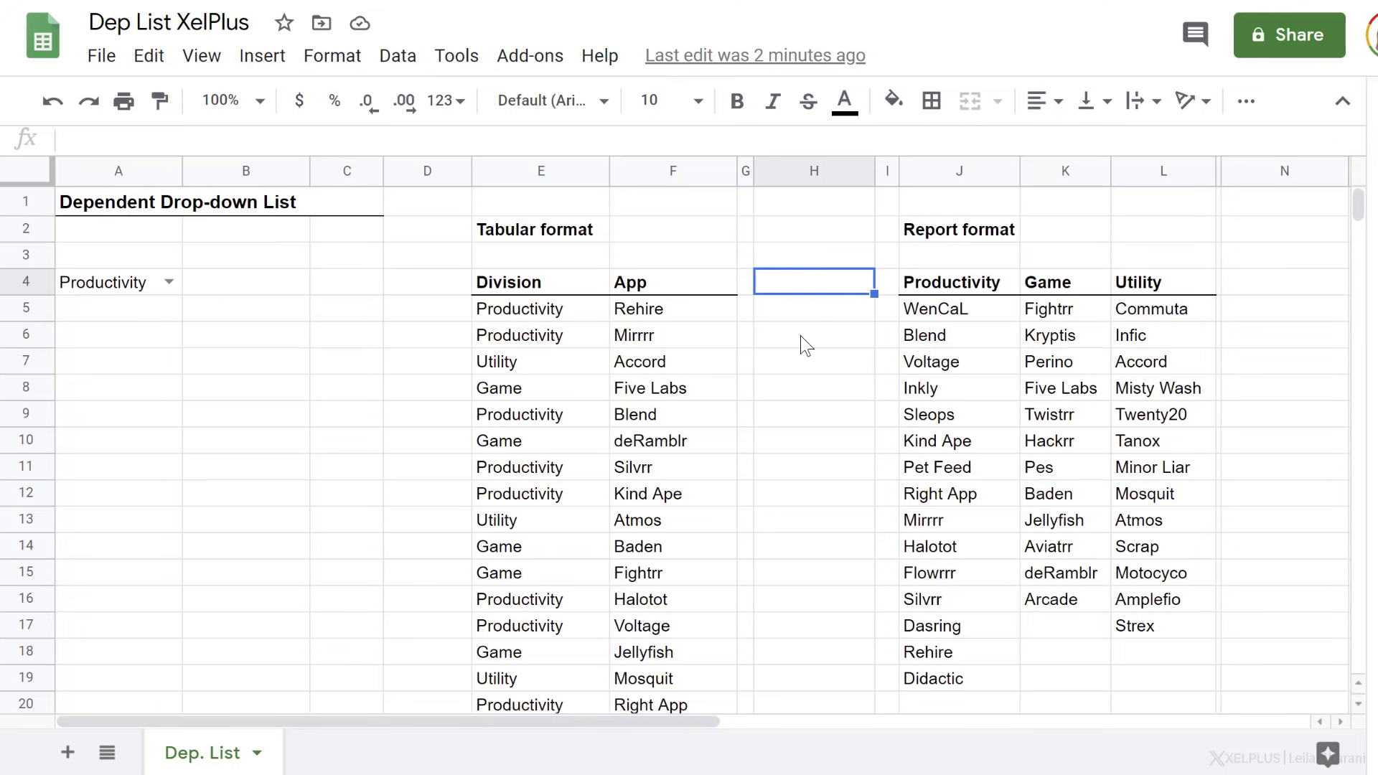
Head H4 'Data Prep' and start a FILTER formula in H5 over the App range F5:F.
{"action": "type", "text": "Data"}
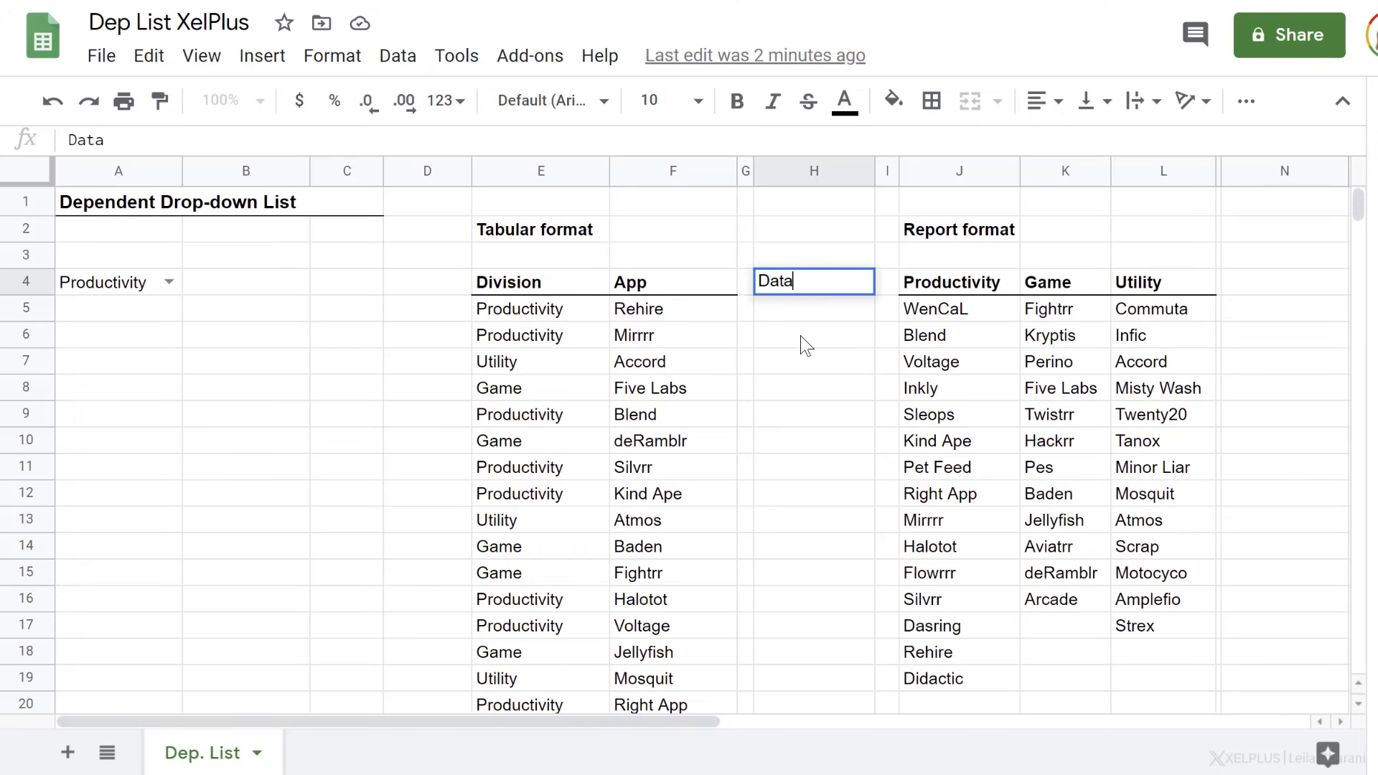
{"action": "type", "text": " Prep"}
{"action": "key", "text": "Return"}
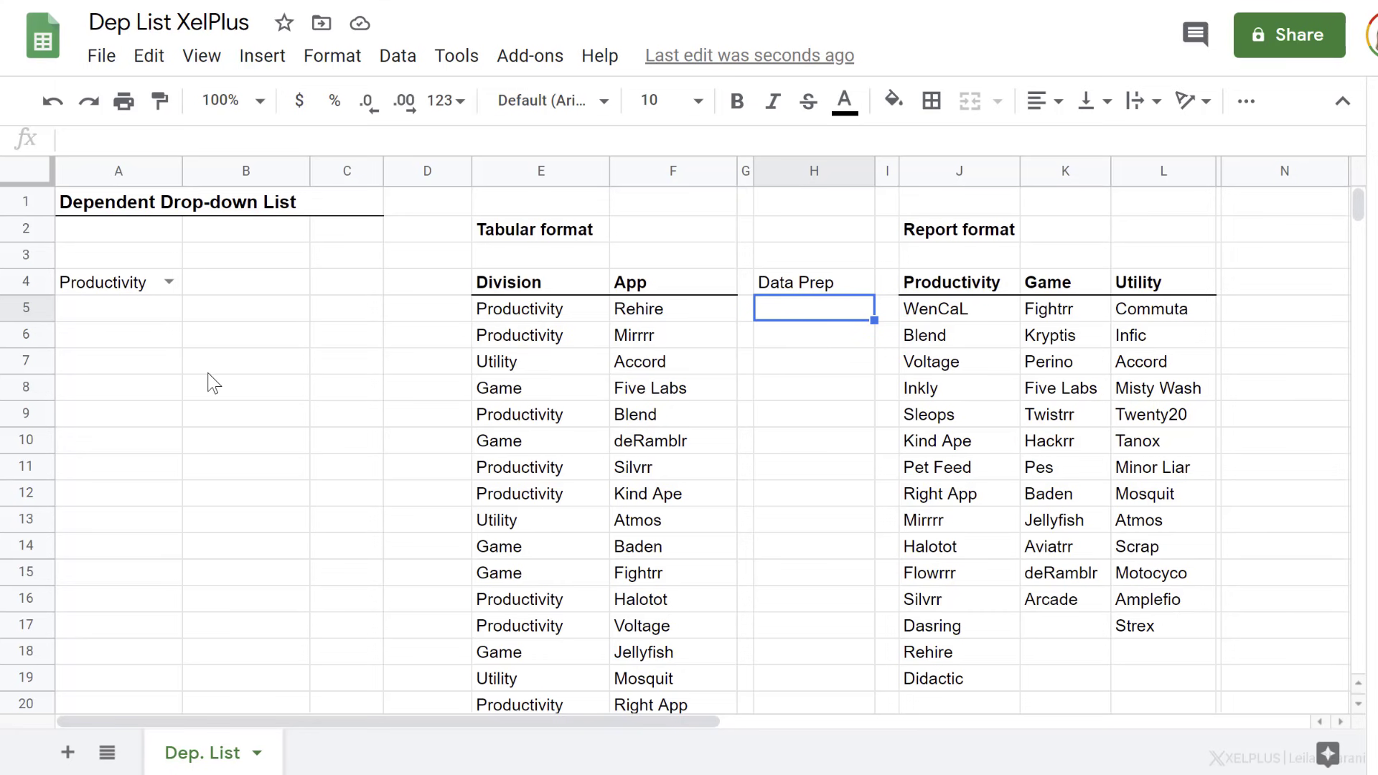
{"action": "type", "text": "=filt"}
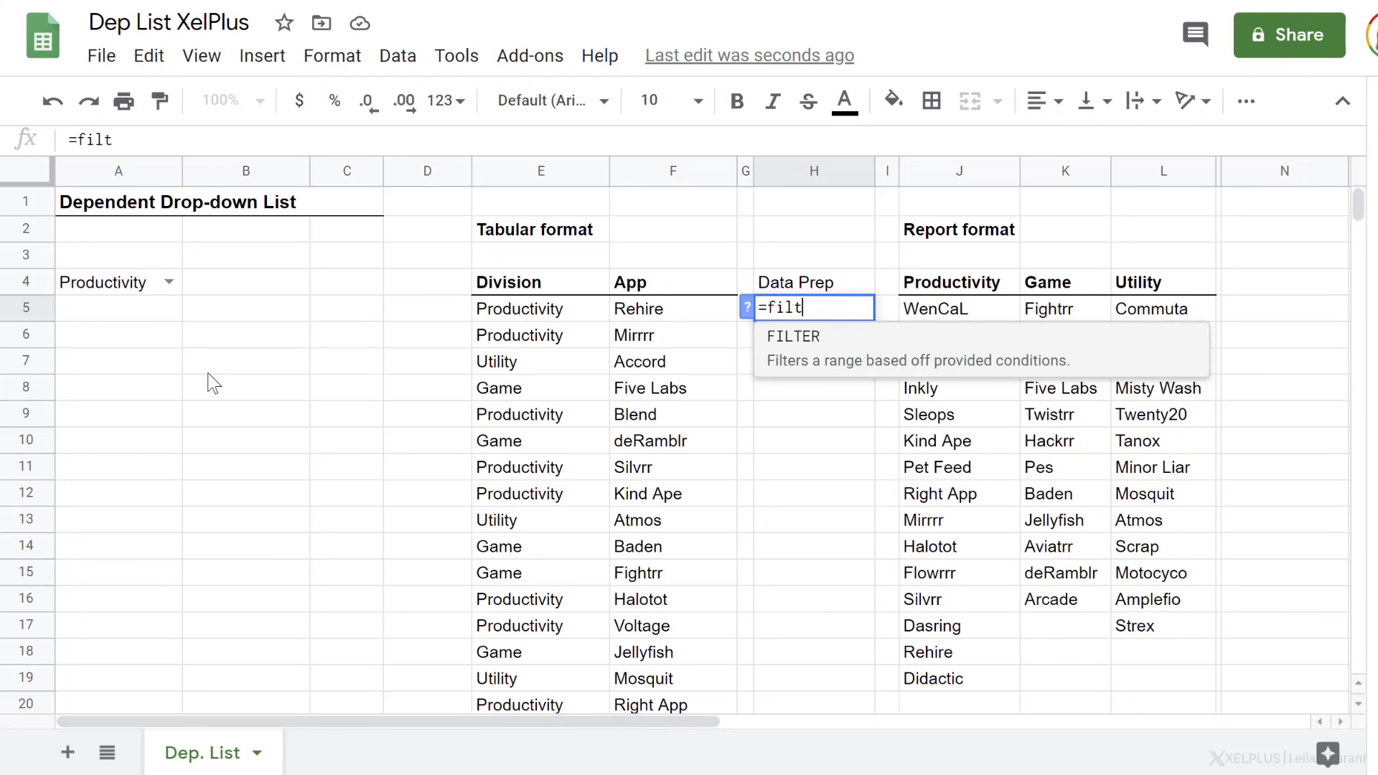
{"action": "key", "text": "Tab"}
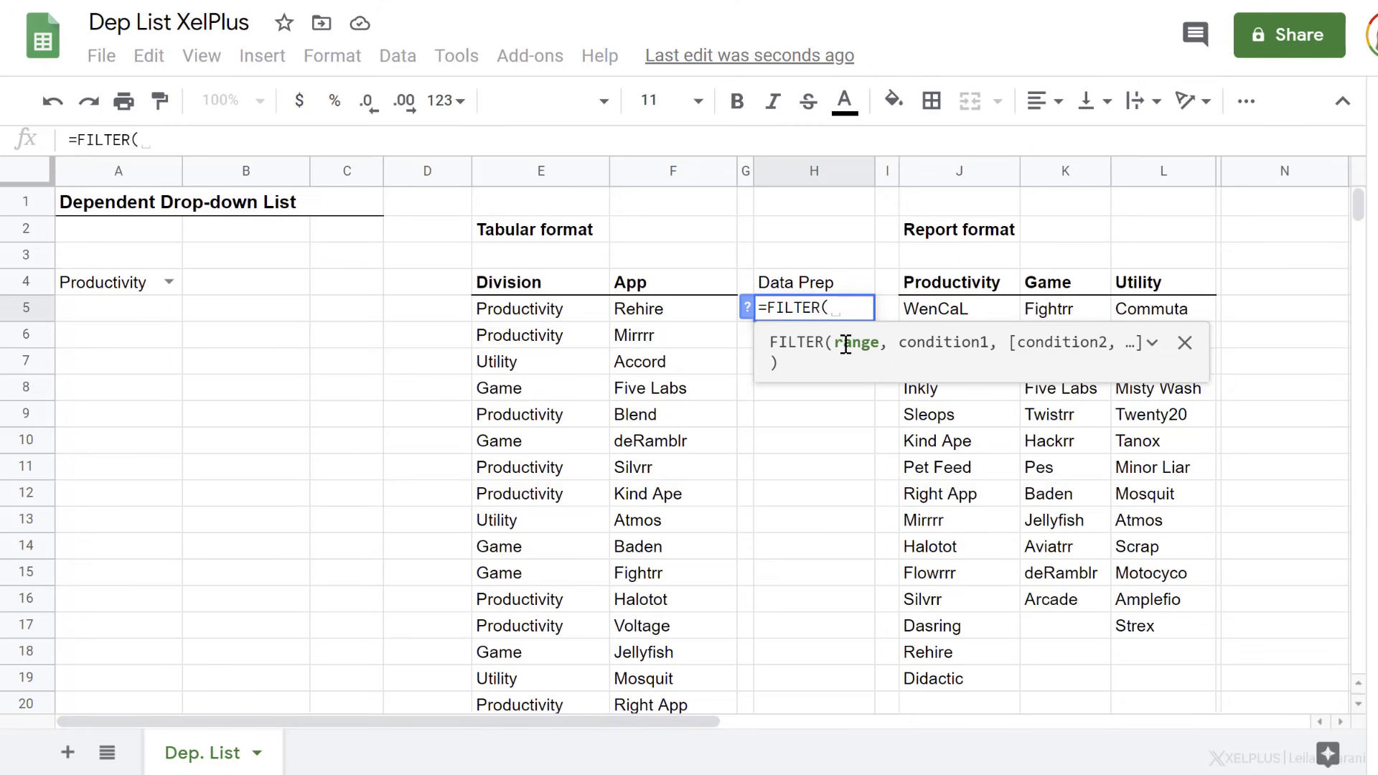
{"action": "left_click_drag", "start_coordinate": [669, 312], "coordinate": [678, 503]}
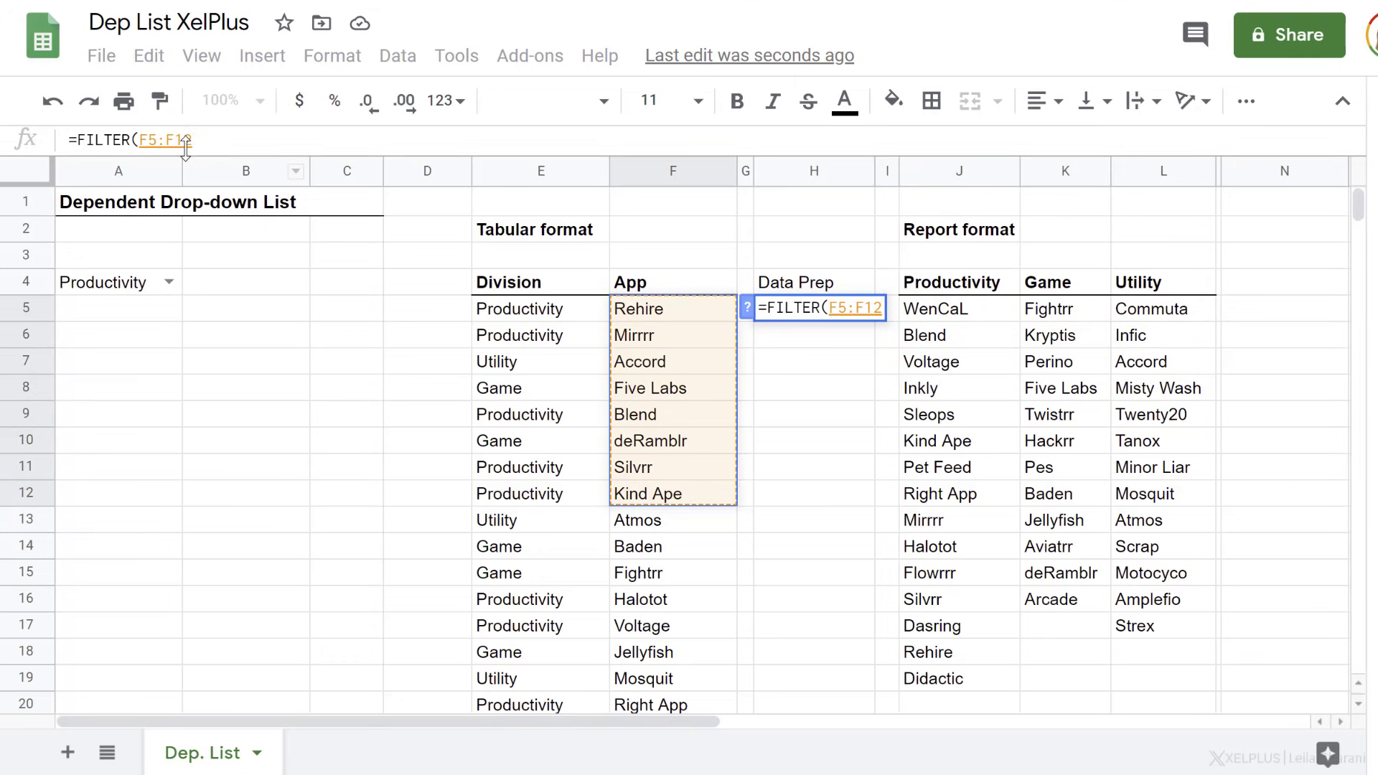
{"action": "left_click_drag", "start_coordinate": [174, 141], "coordinate": [204, 148]}
{"action": "type", "text": ","}
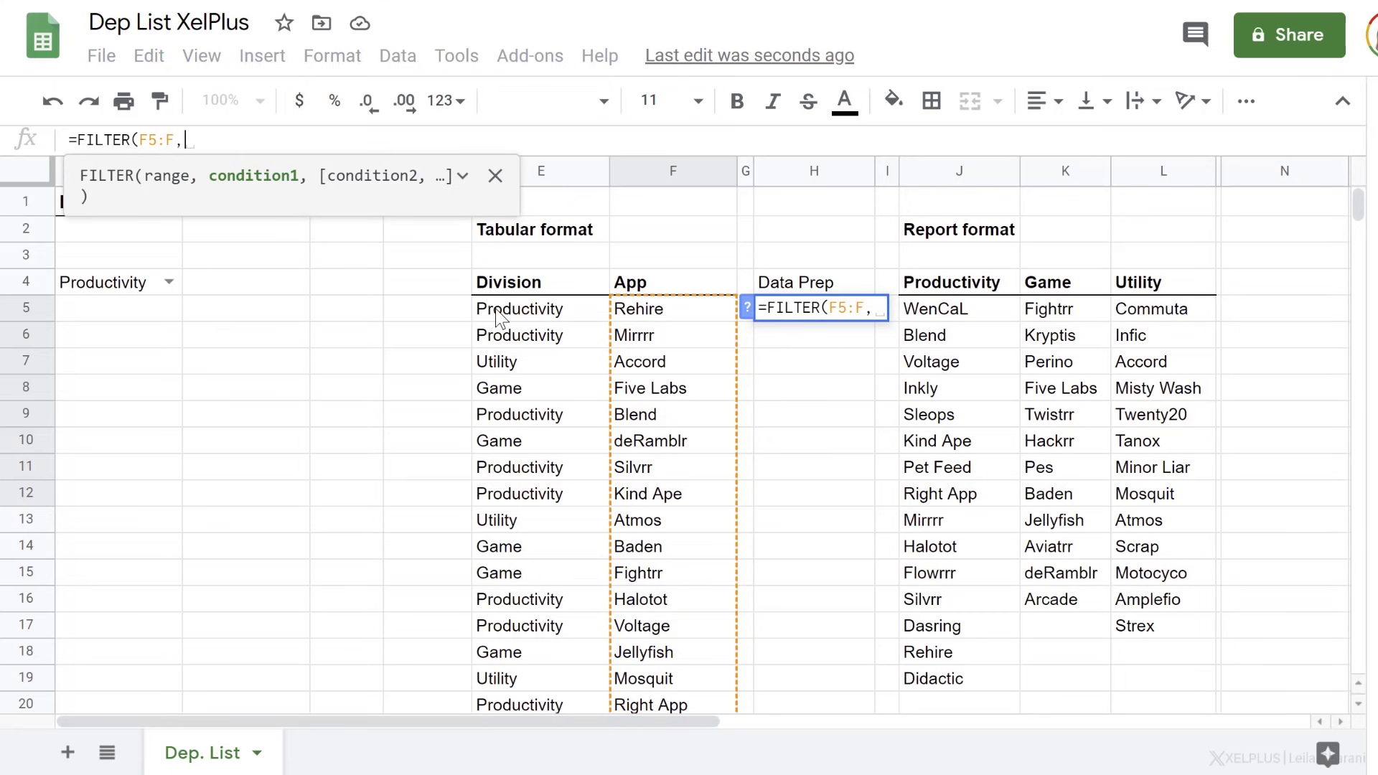
Complete the condition E5:E=A4 so =FILTER(F5:F,E5:E=A4) lists the matching apps.
{"action": "left_click", "coordinate": [573, 309]}
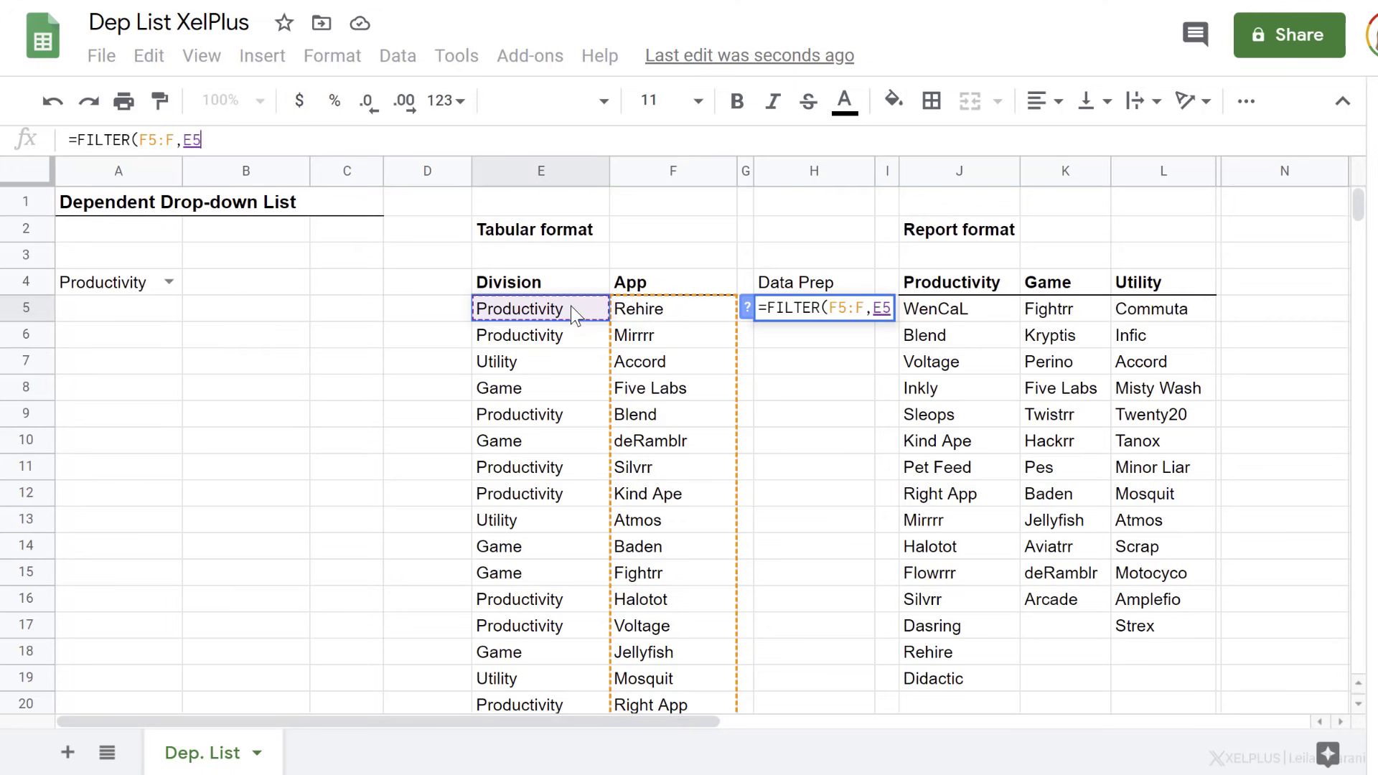
{"action": "left_click", "coordinate": [562, 410], "text": "shift"}
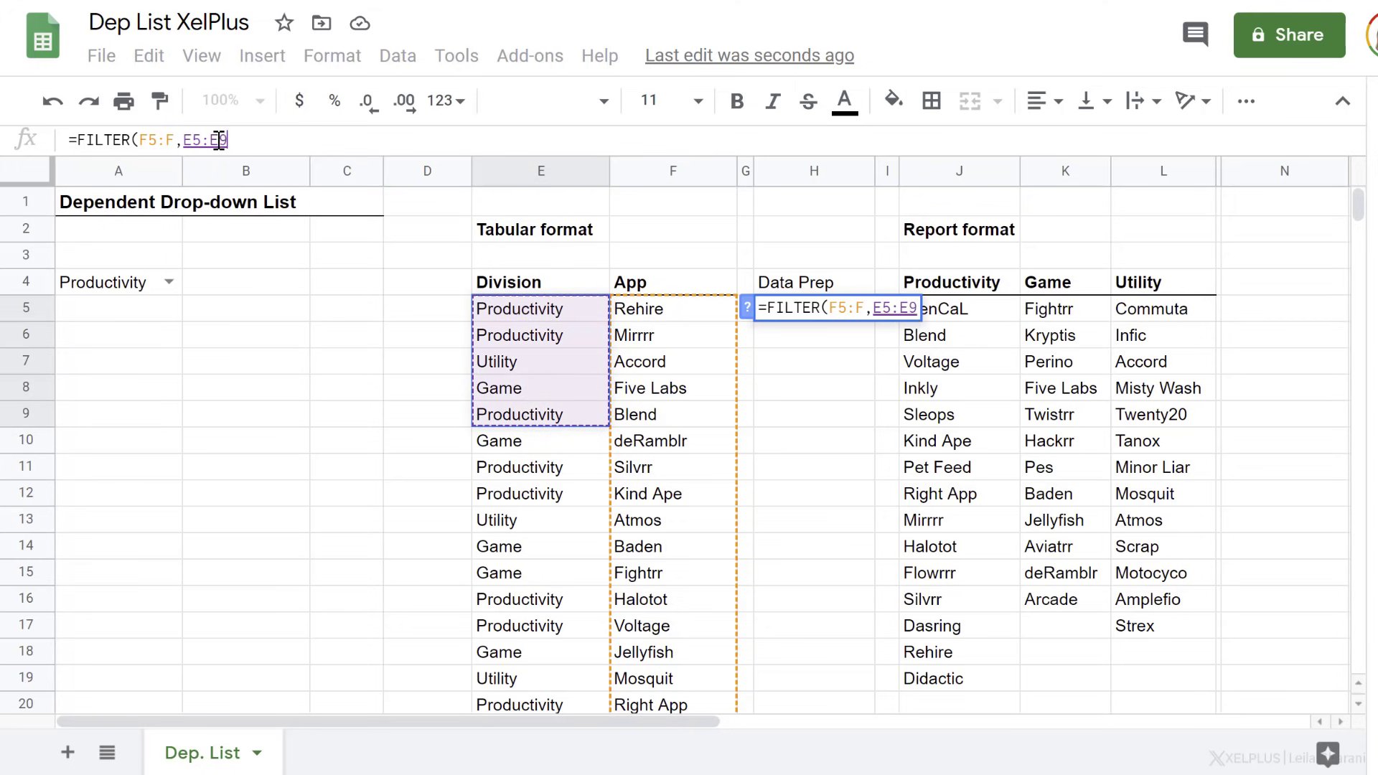
{"action": "left_click_drag", "start_coordinate": [219, 140], "coordinate": [241, 141]}
{"action": "key", "text": "BackSpace"}
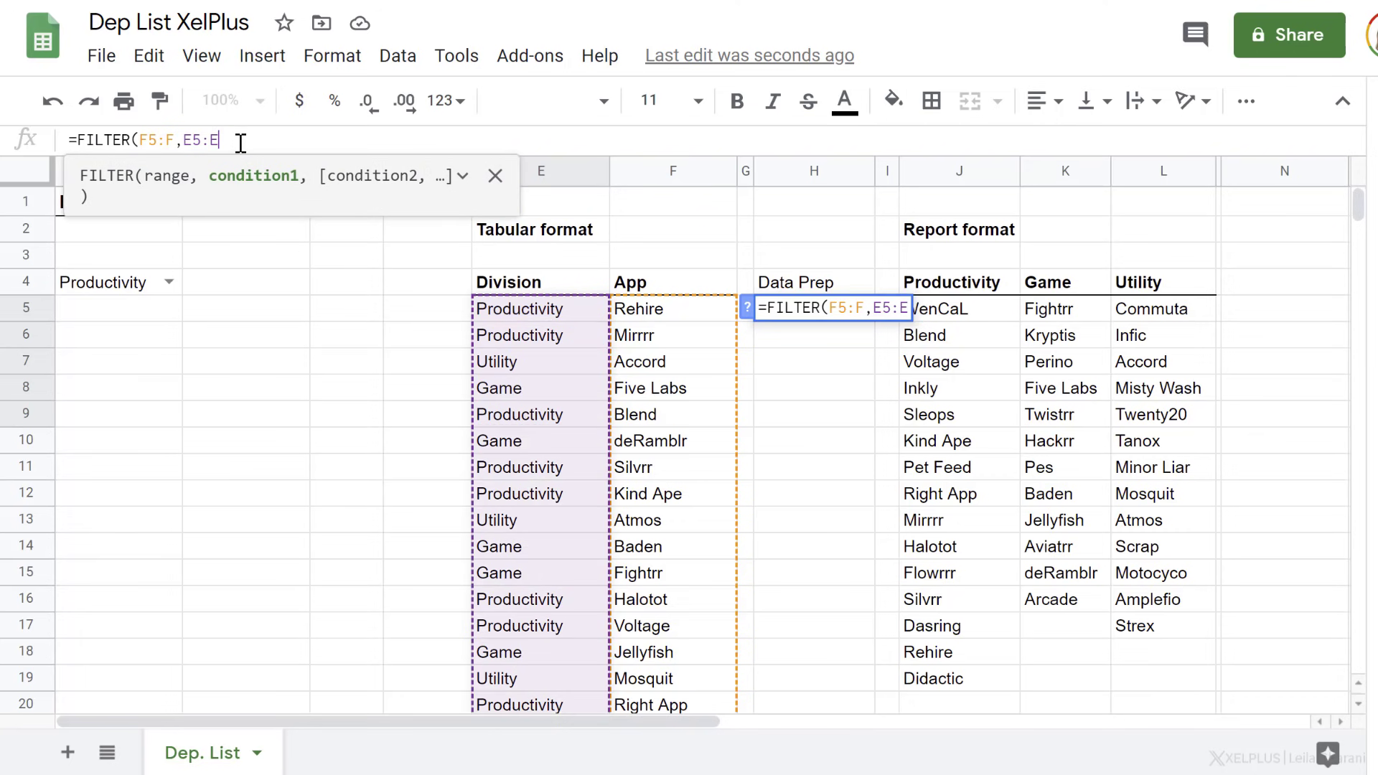
{"action": "type", "text": "="}
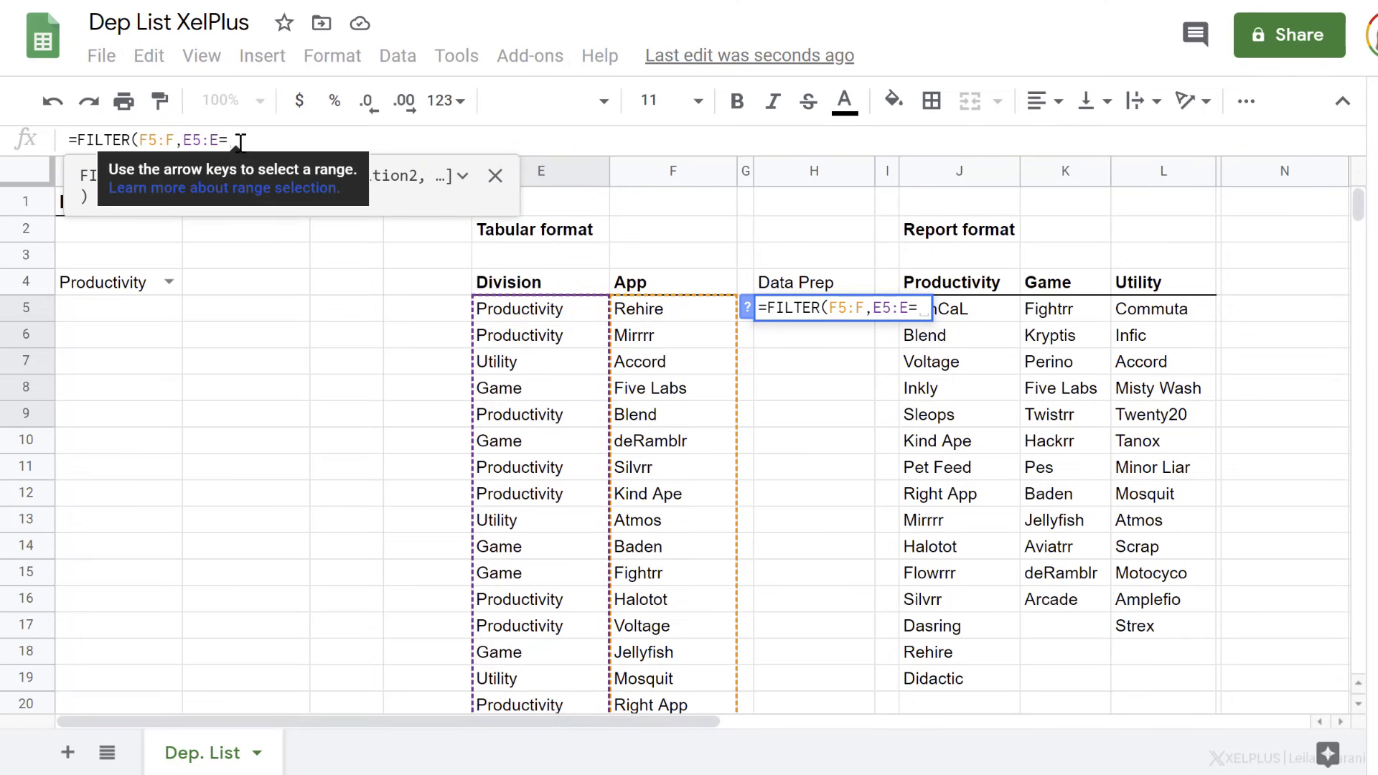
{"action": "left_click", "coordinate": [114, 285]}
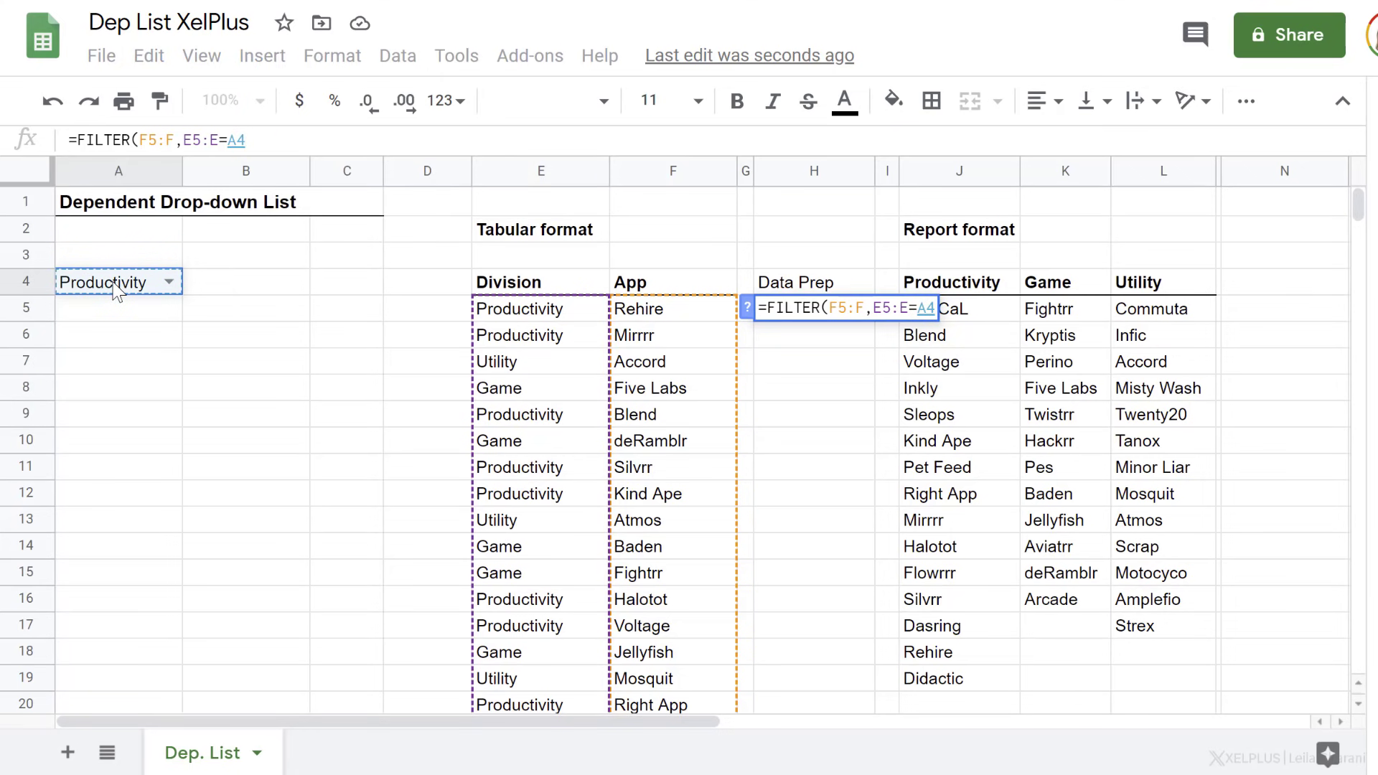
{"action": "type", "text": ")"}
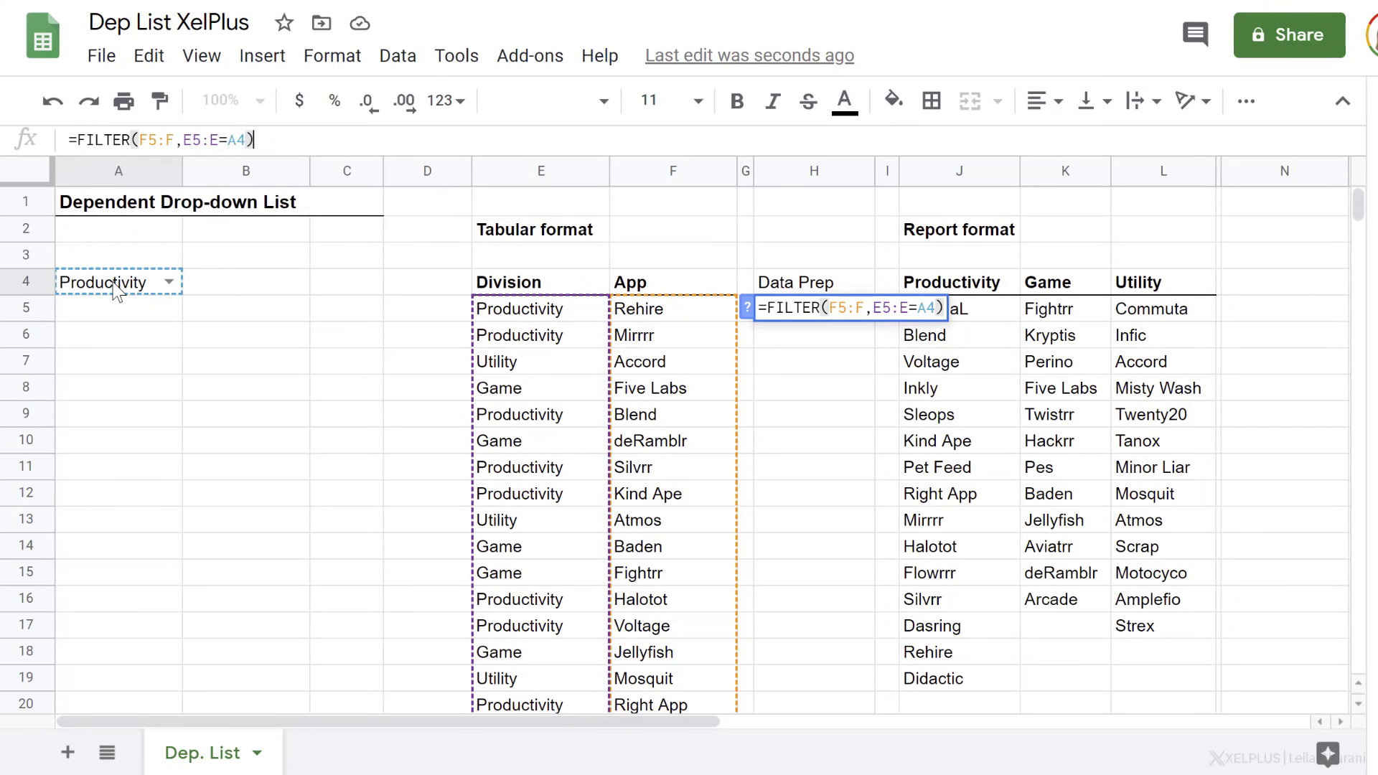
{"action": "key", "text": "Return"}
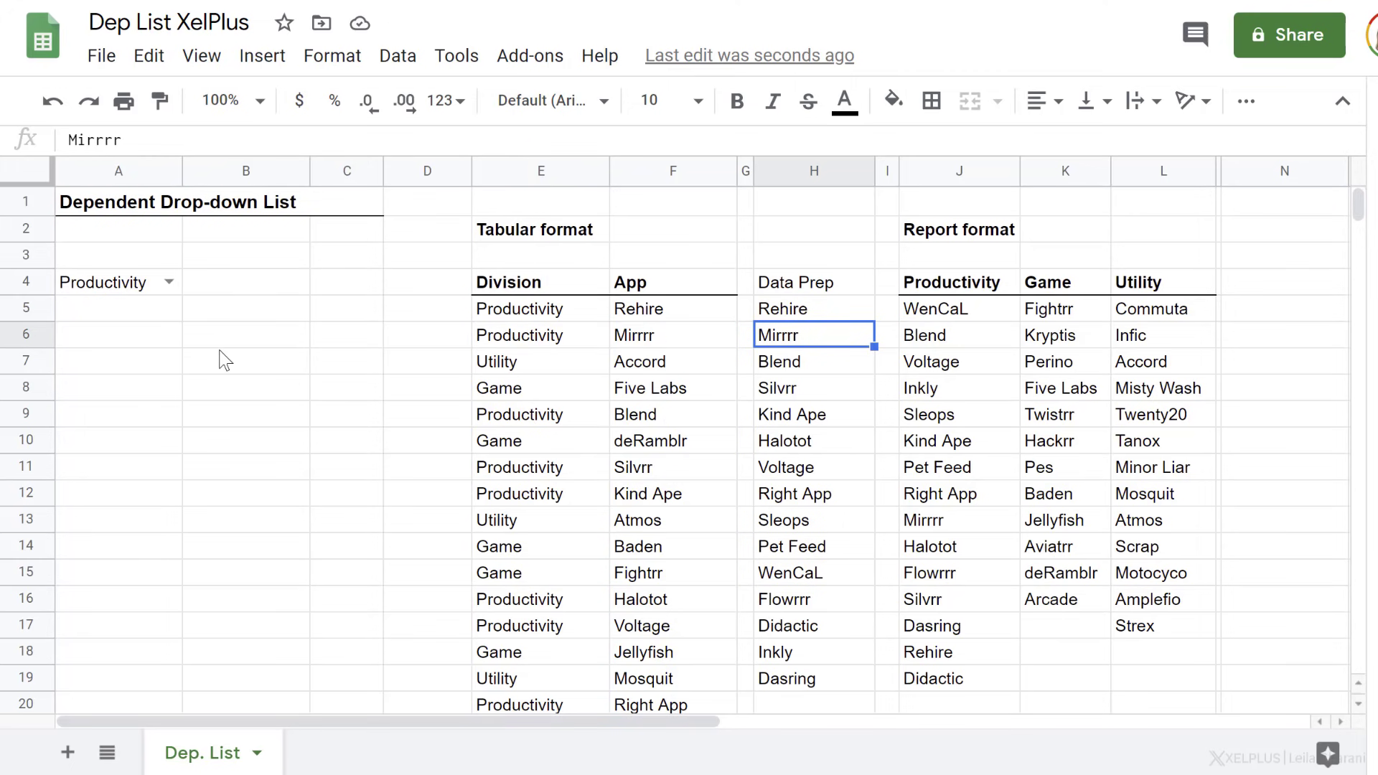
Switch A4 to Utility and start a data validation rule on cell B4.
{"action": "left_click", "coordinate": [169, 282]}
{"action": "left_click", "coordinate": [115, 346]}
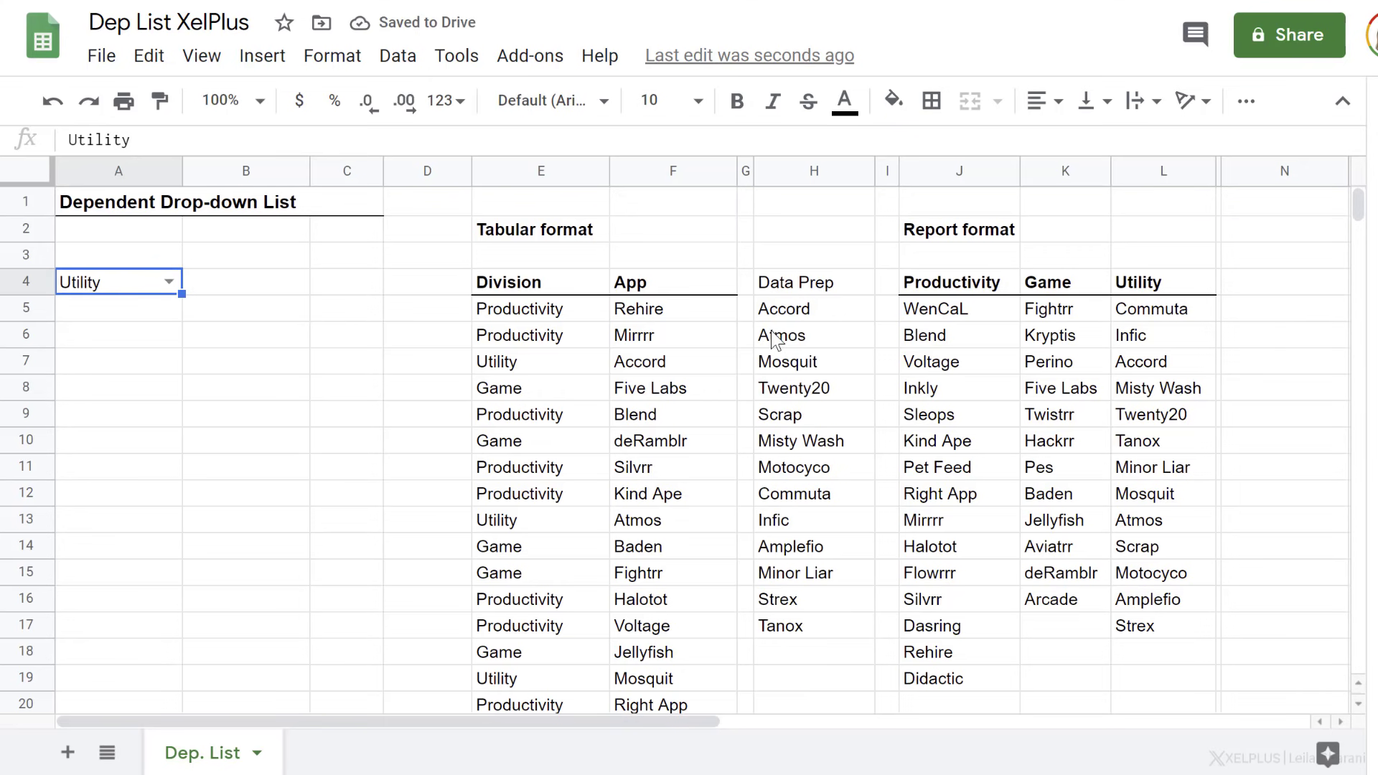
{"action": "left_click", "coordinate": [265, 295]}
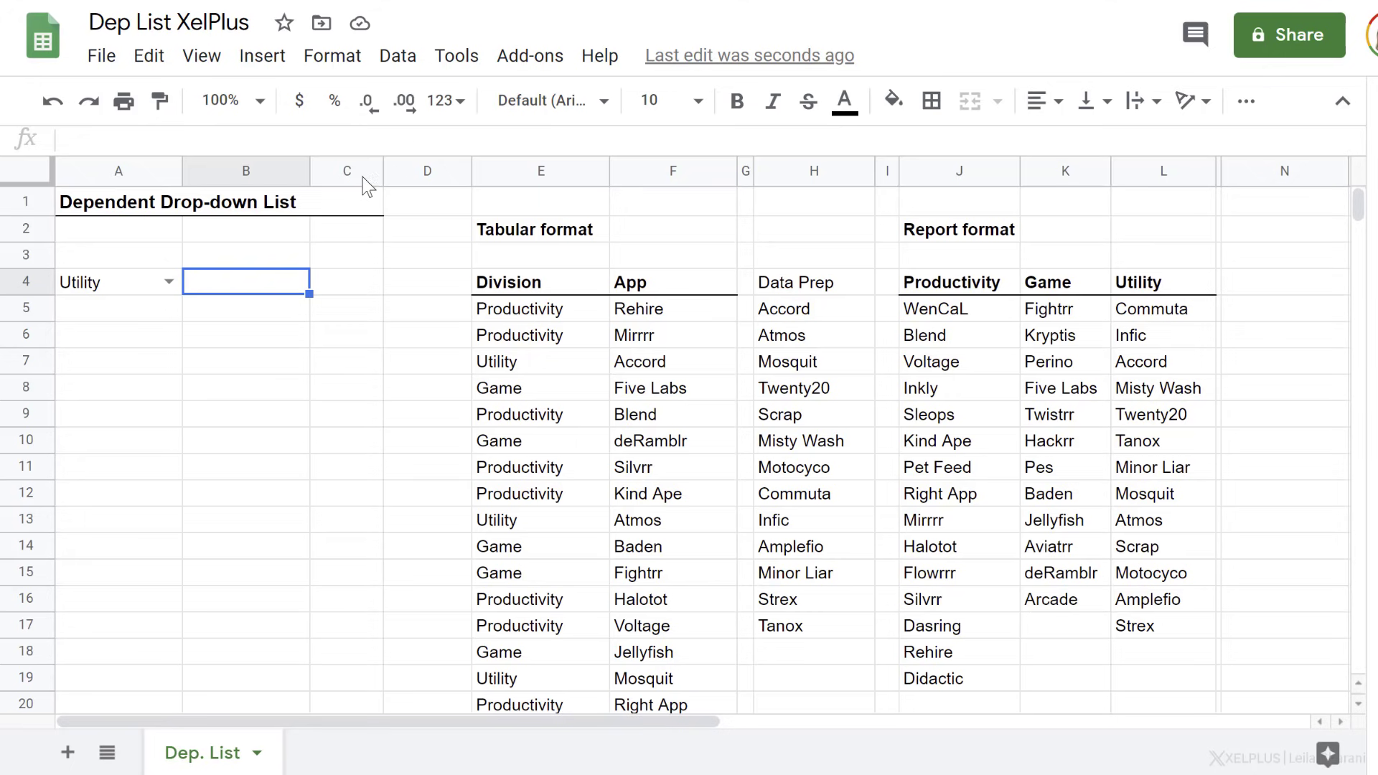
{"action": "left_click", "coordinate": [400, 57]}
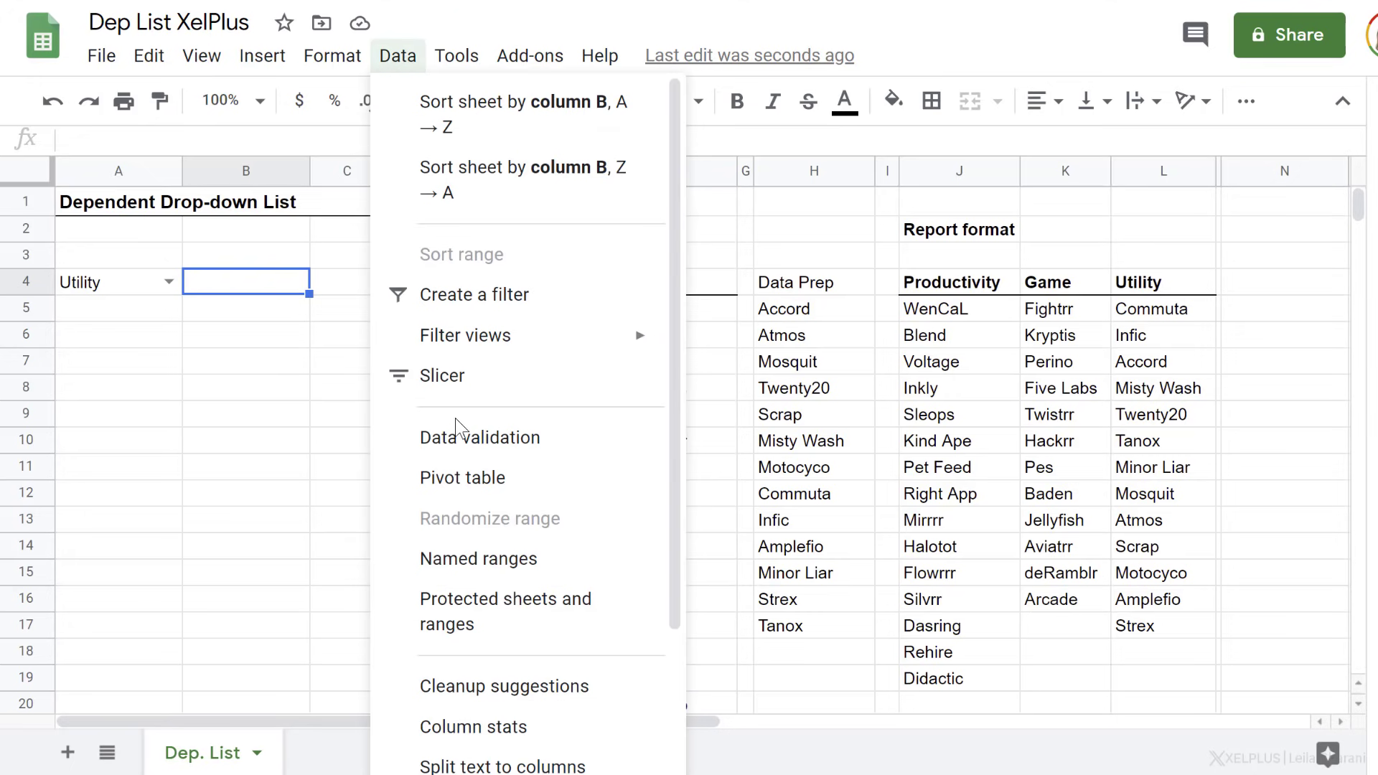
{"action": "left_click", "coordinate": [431, 437]}
{"action": "left_click", "coordinate": [781, 332]}
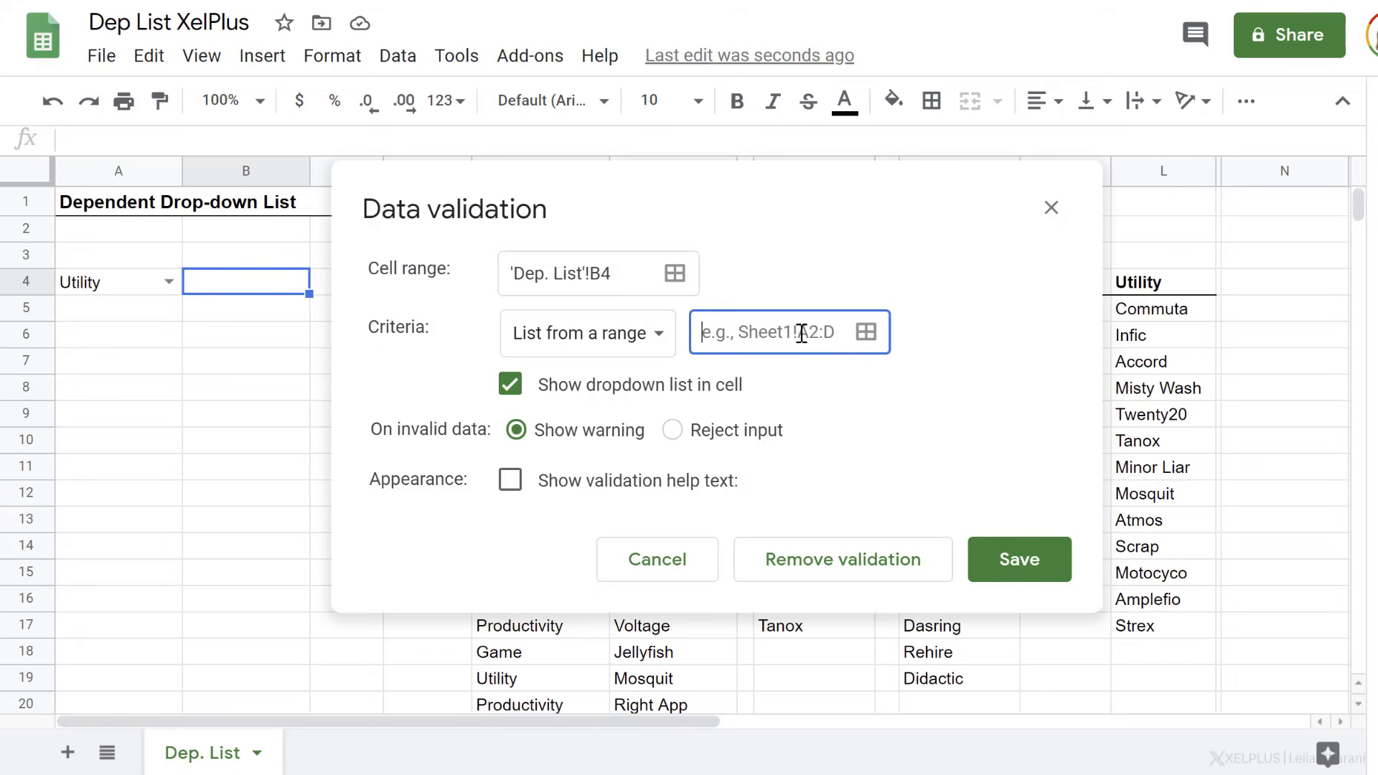
{"action": "left_click", "coordinate": [866, 332]}
{"action": "left_click_drag", "start_coordinate": [667, 203], "coordinate": [575, 203]}
Set B4's list source to open-ended H5:H, rejecting invalid input, and save the rule.
{"action": "left_click", "coordinate": [785, 308]}
{"action": "left_click_drag", "start_coordinate": [785, 320], "coordinate": [779, 407]}
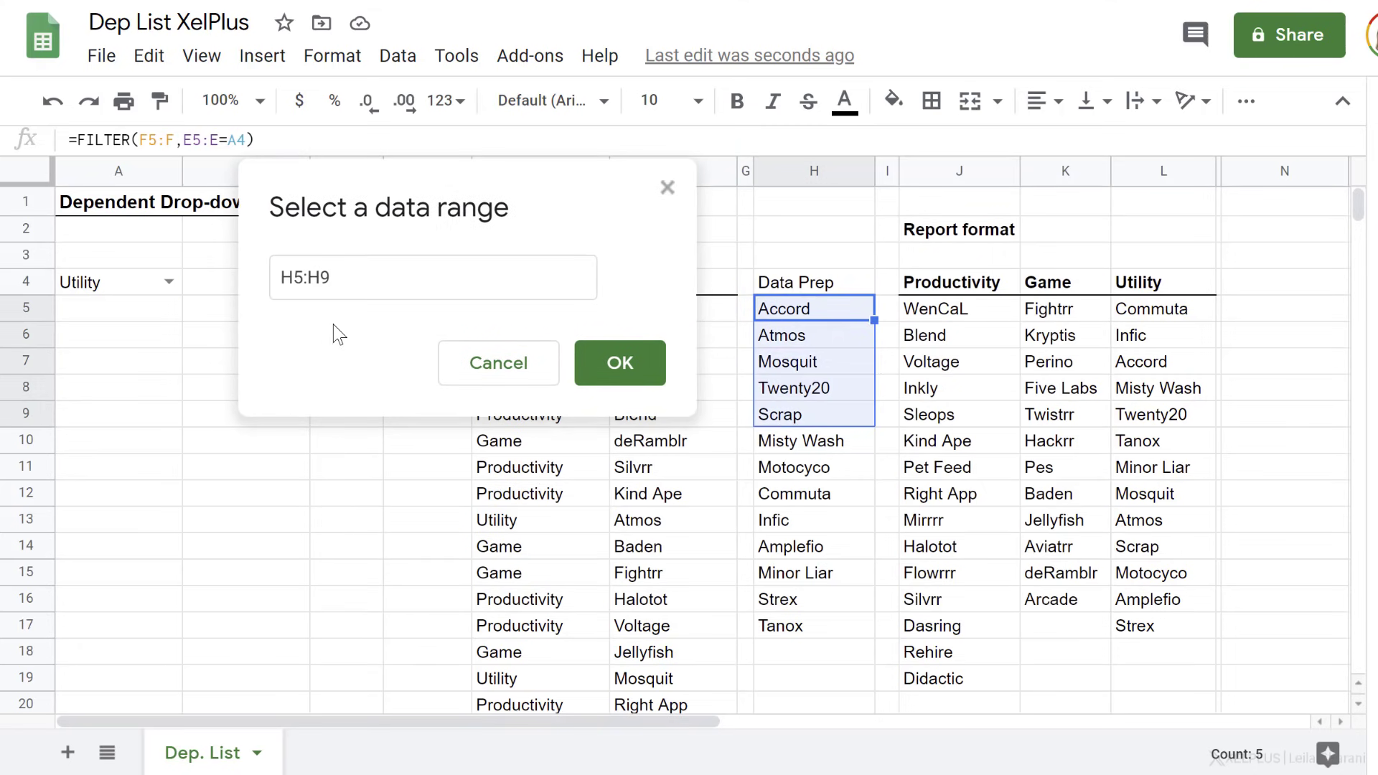
{"action": "left_click_drag", "start_coordinate": [320, 277], "coordinate": [339, 280]}
{"action": "key", "text": "BackSpace"}
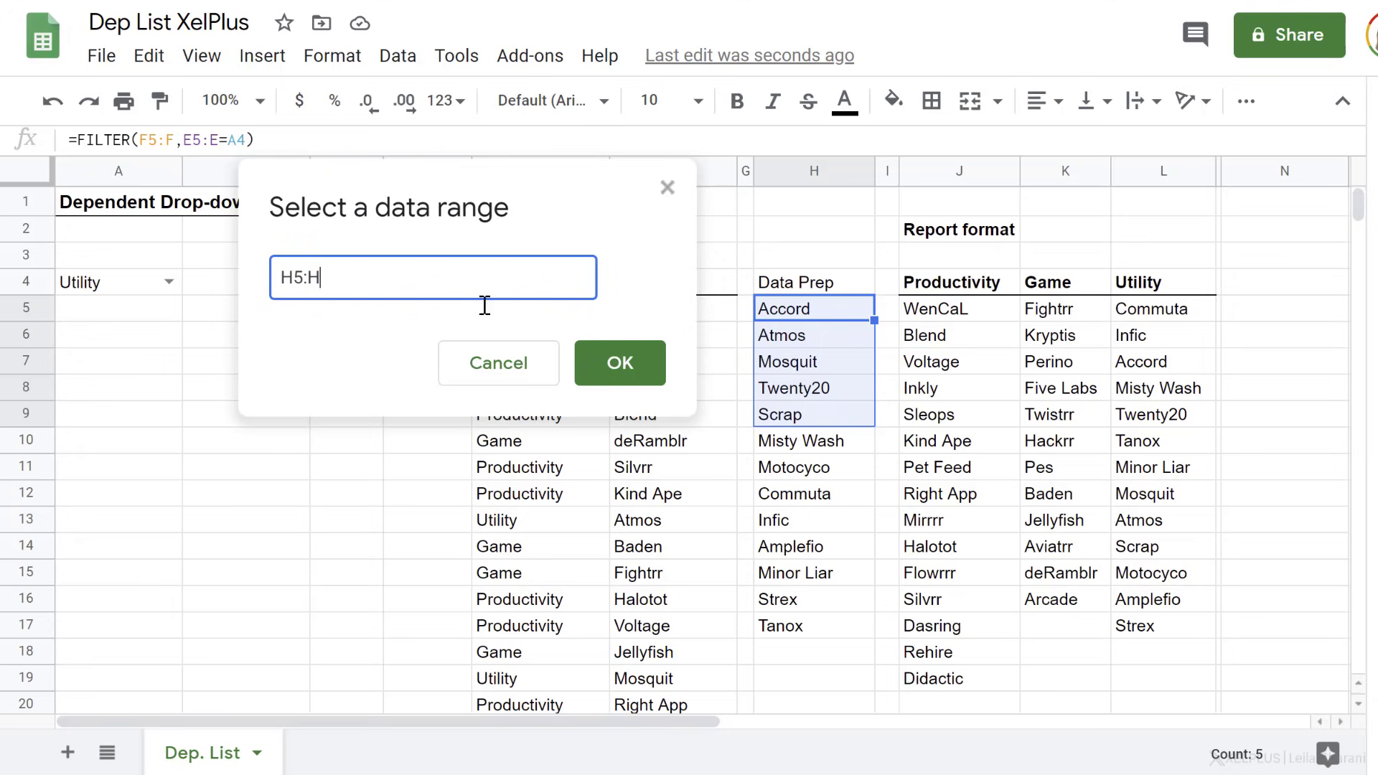
{"action": "left_click", "coordinate": [605, 350]}
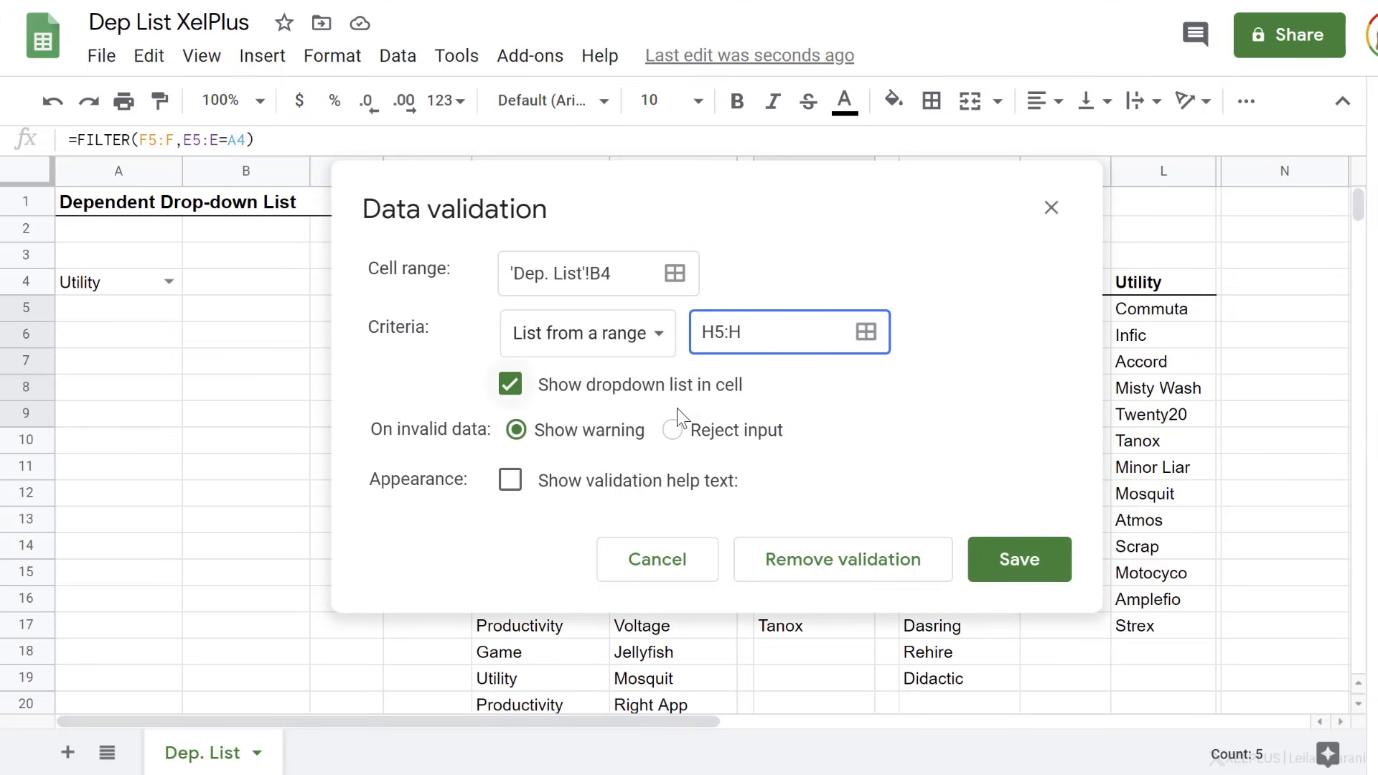
{"action": "left_click", "coordinate": [672, 430]}
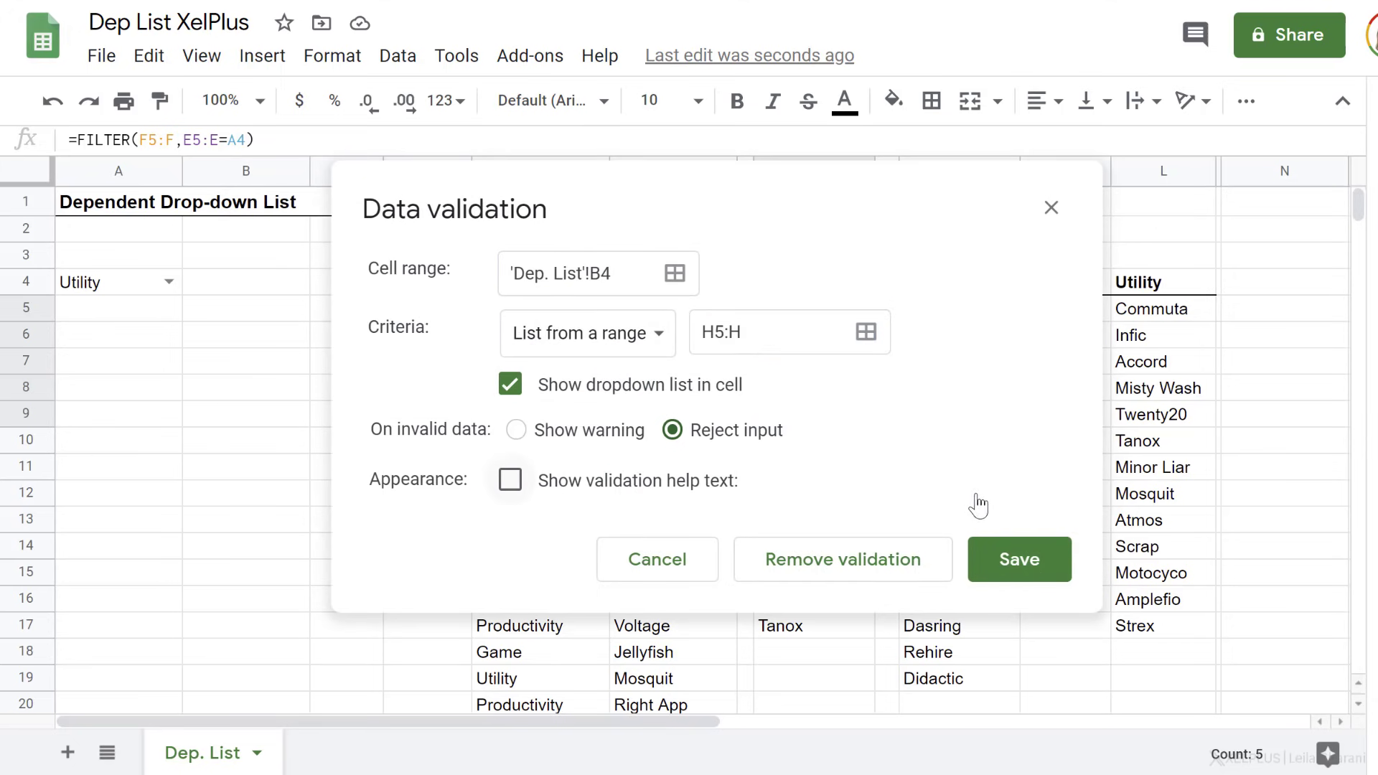
{"action": "left_click", "coordinate": [1014, 559]}
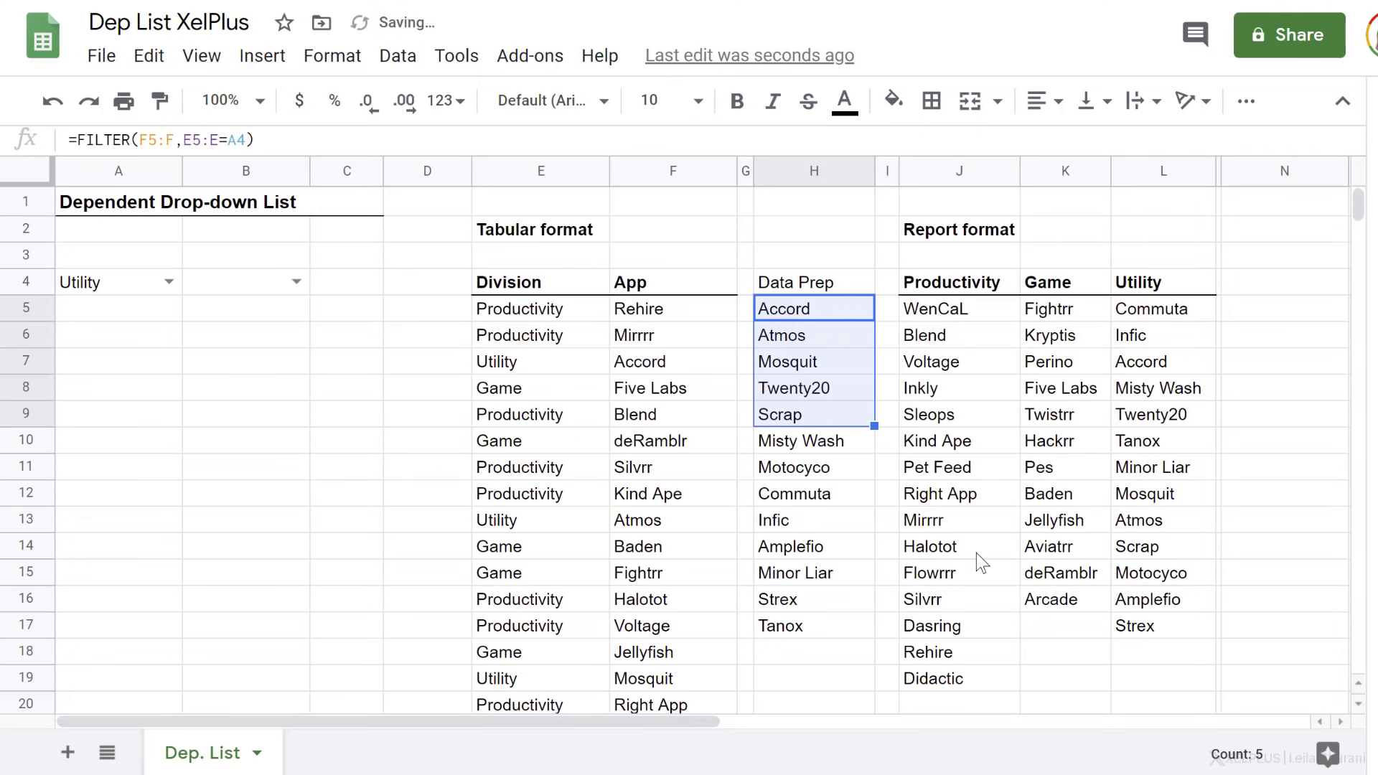
Test B4 by picking and clearing Accord, then set A4 to Game and B4 to Arcade.
{"action": "left_click", "coordinate": [294, 284]}
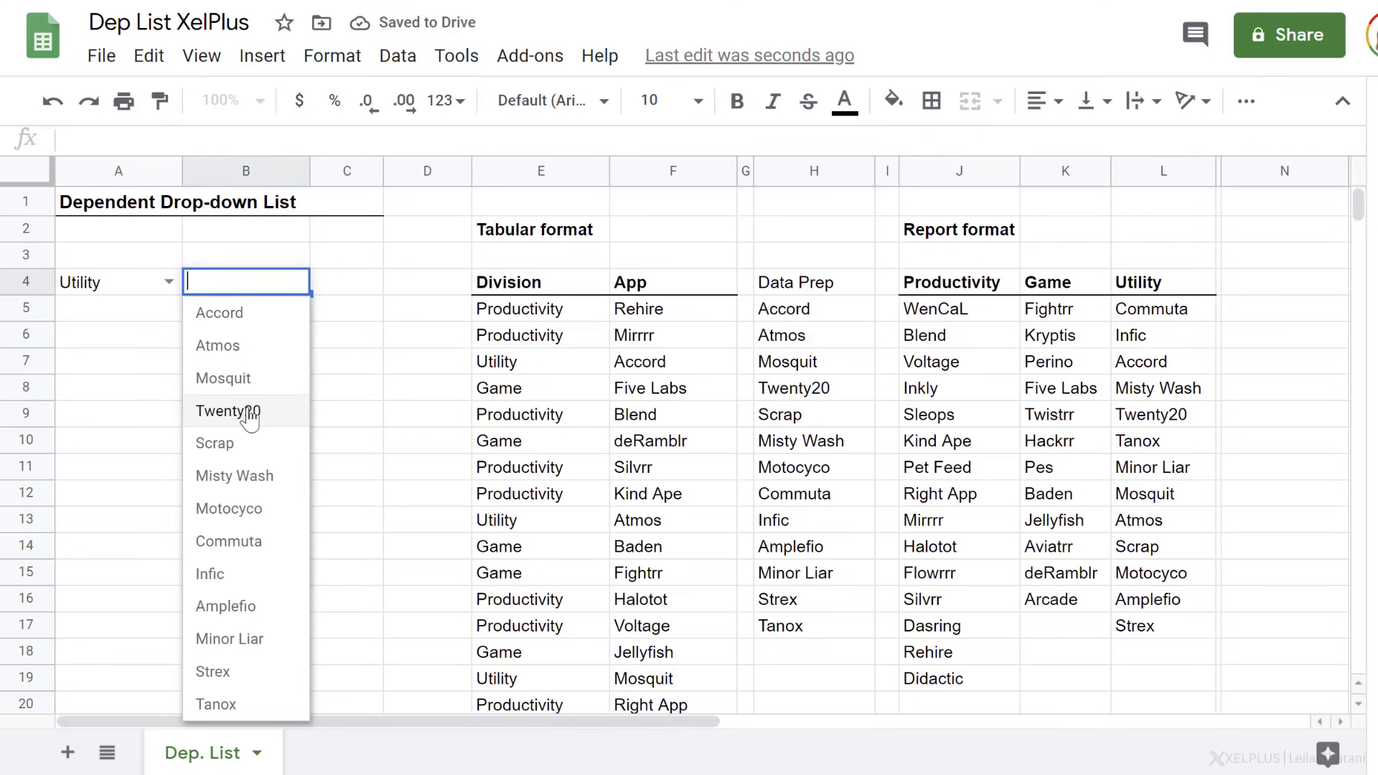
{"action": "left_click", "coordinate": [241, 321]}
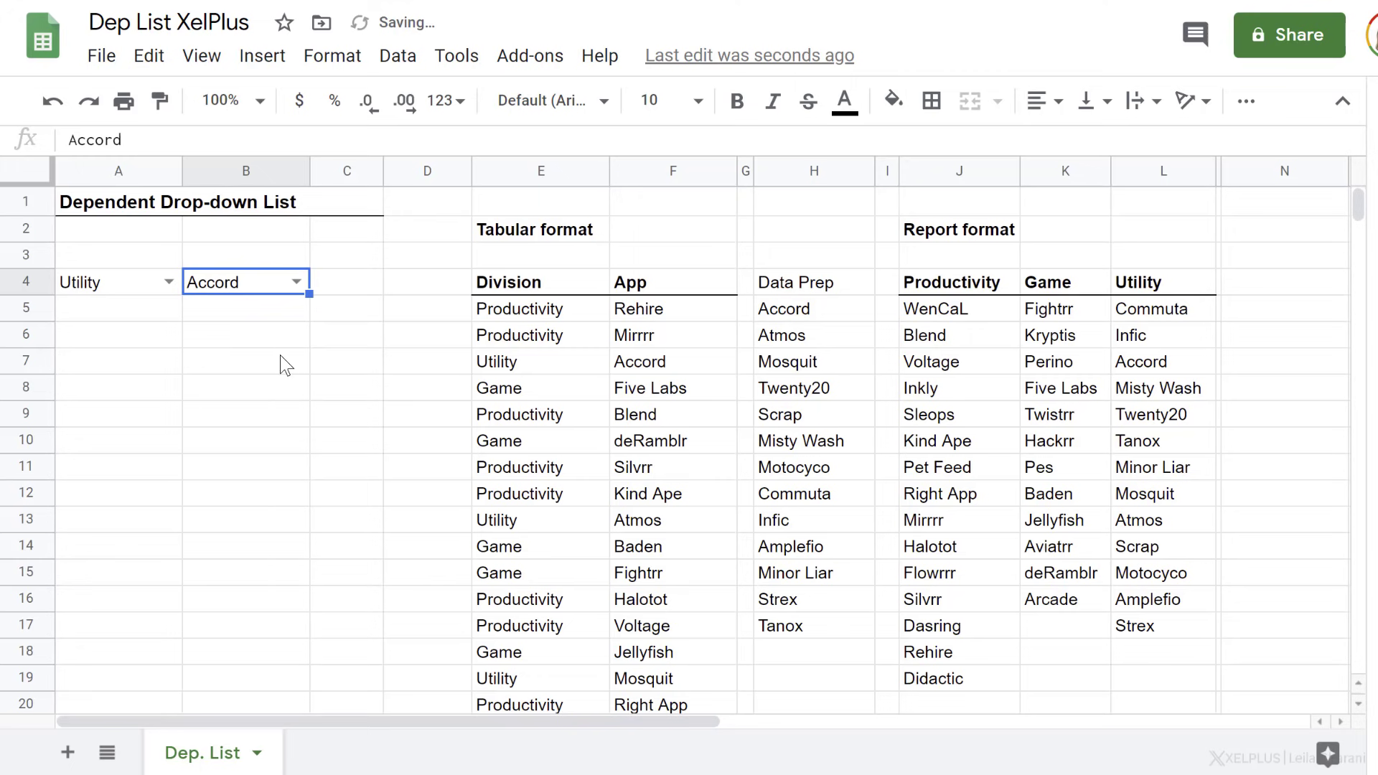
{"action": "key", "text": "Delete"}
{"action": "left_click", "coordinate": [168, 281]}
{"action": "left_click", "coordinate": [121, 379]}
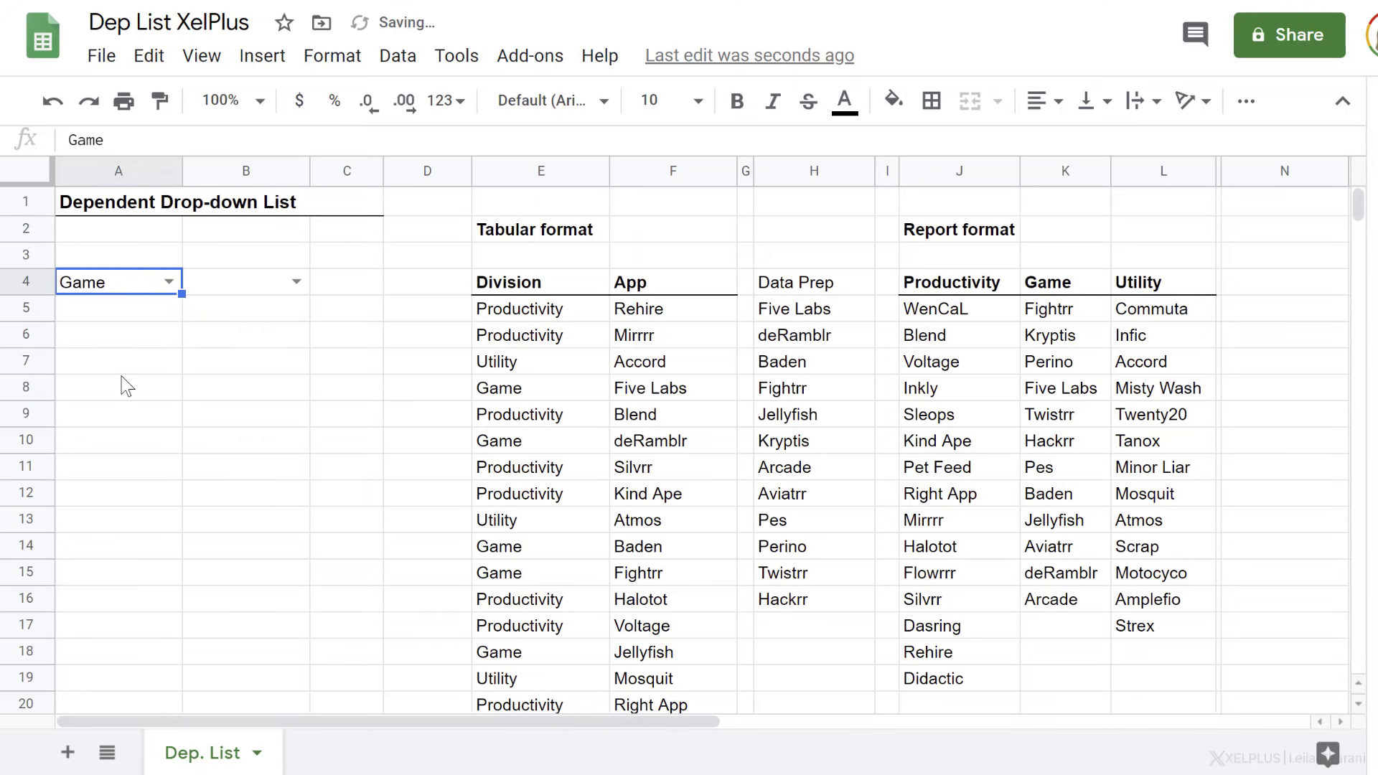
{"action": "left_click", "coordinate": [298, 282]}
{"action": "left_click", "coordinate": [247, 509]}
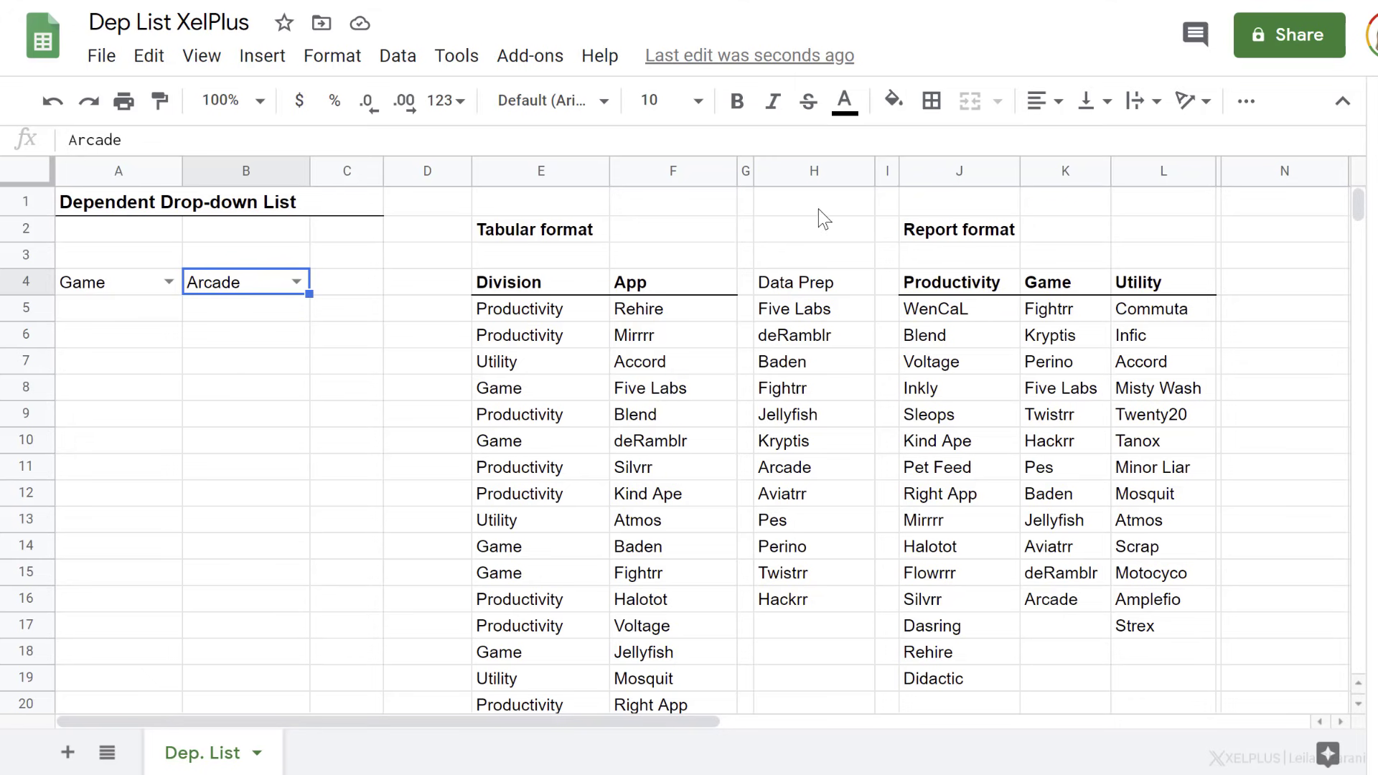
Group columns E–H and collapse the group out of sight.
{"action": "left_click_drag", "start_coordinate": [810, 178], "coordinate": [560, 178]}
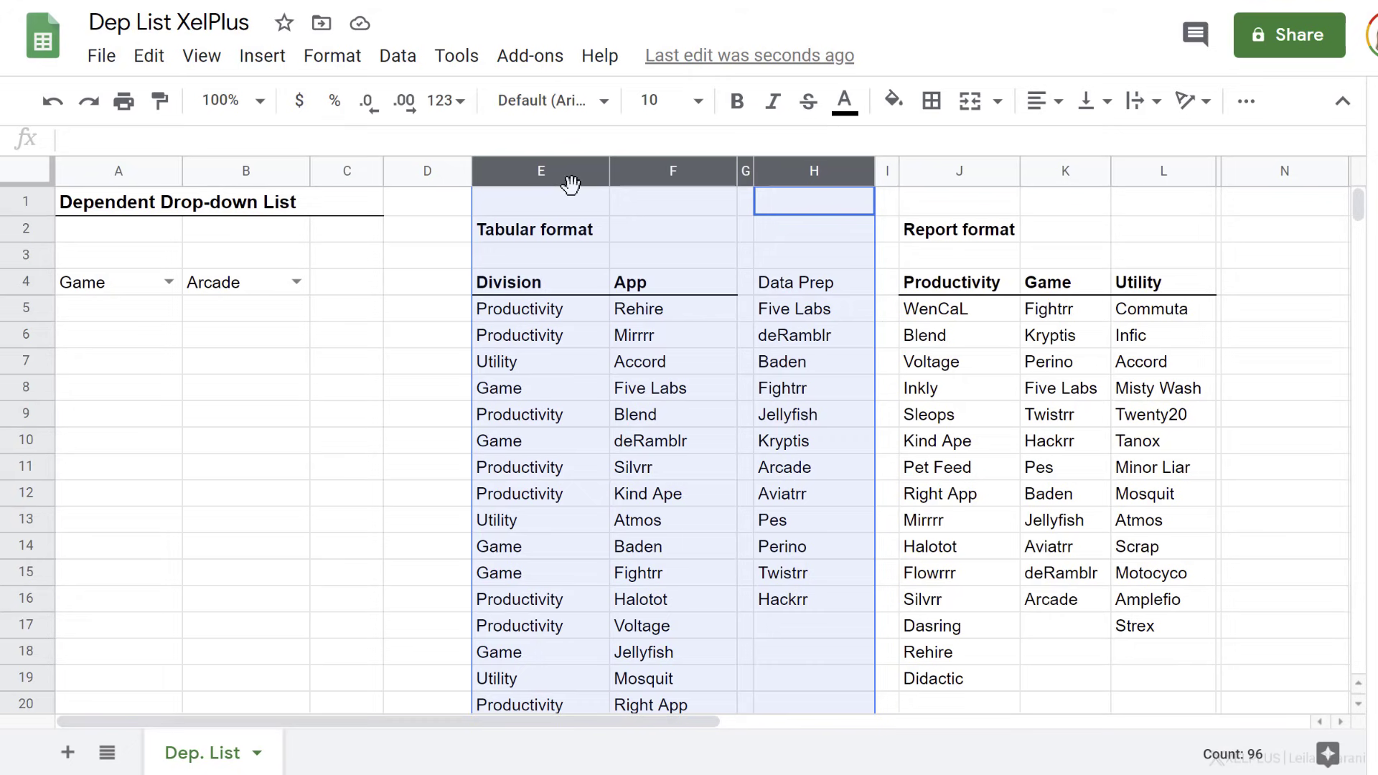
{"action": "key", "text": "alt+shift+Right"}
{"action": "left_click", "coordinate": [428, 175]}
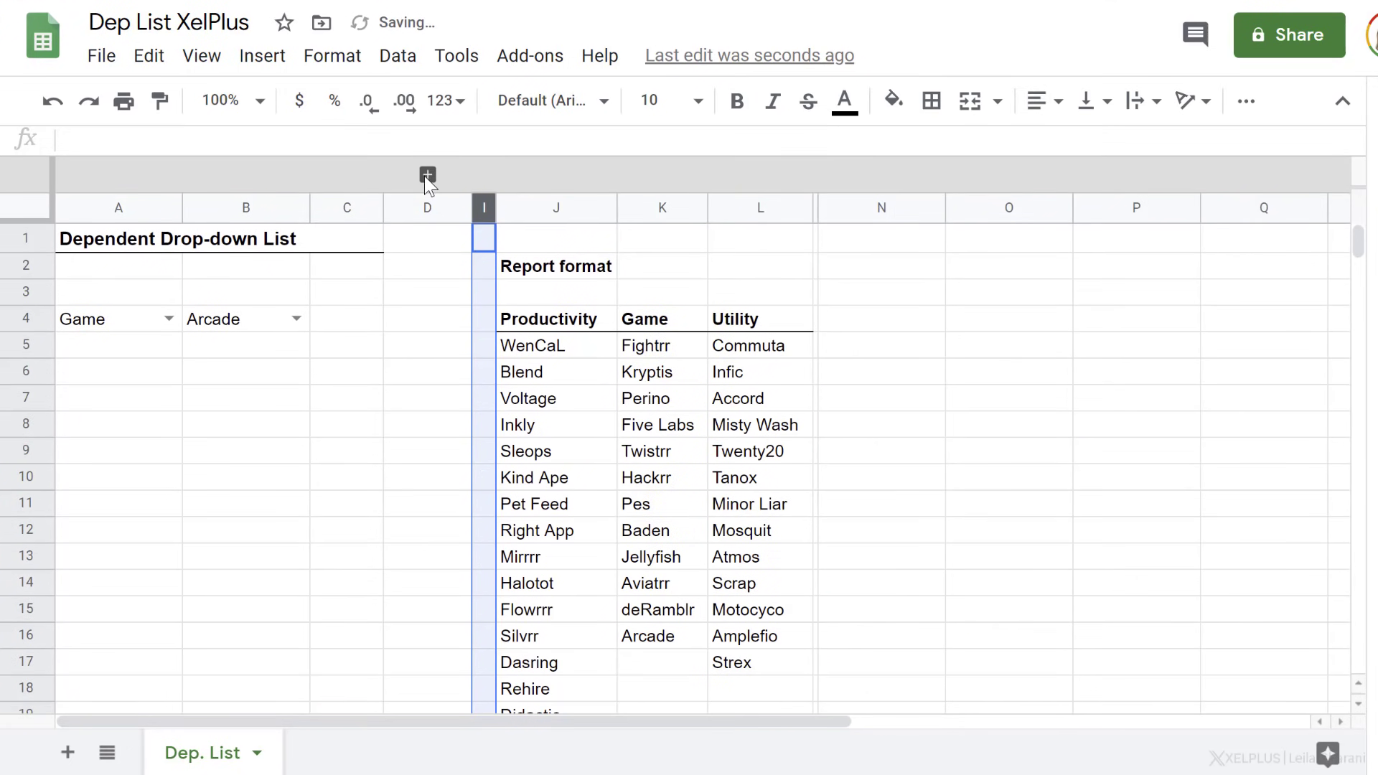
{"action": "left_click", "coordinate": [612, 322]}
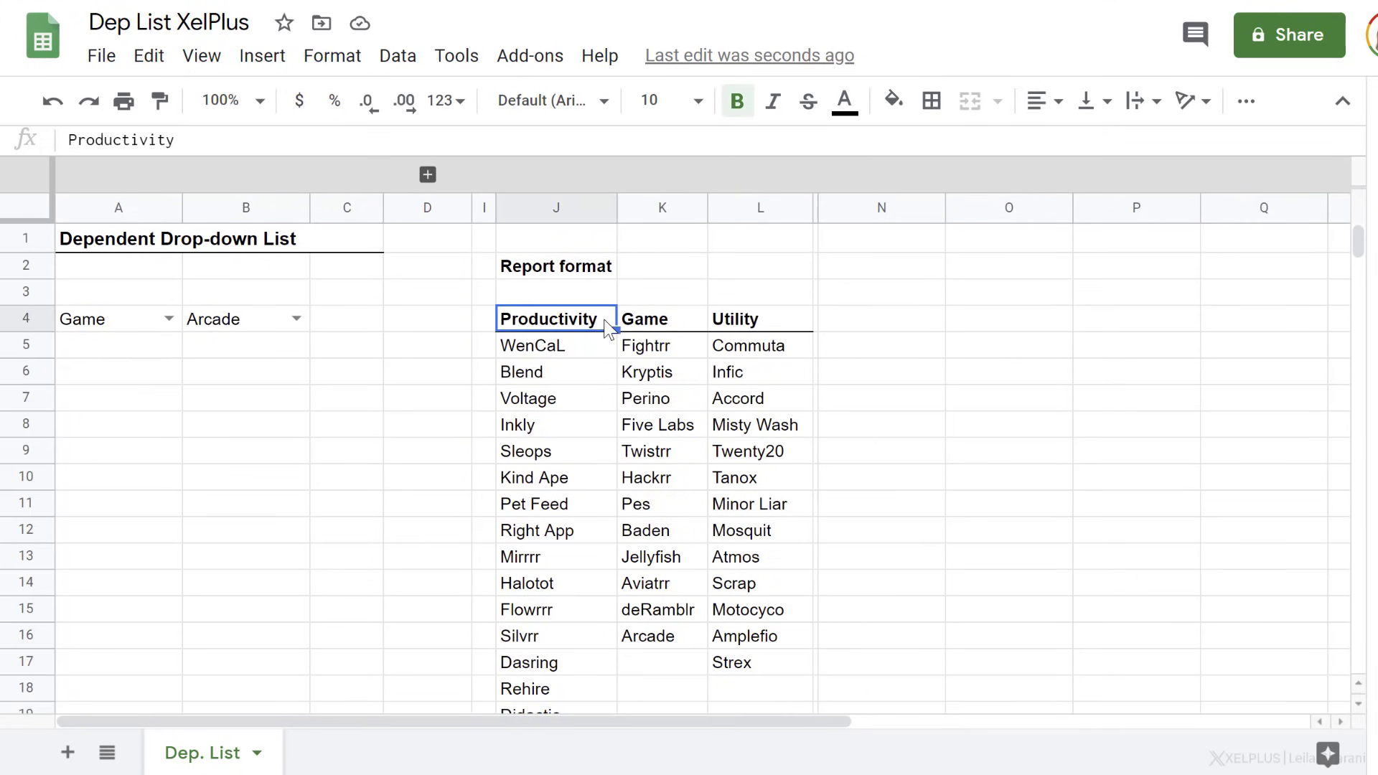
Give A6 a validation list from the division headers J4:L4 that rejects invalid input.
{"action": "left_click", "coordinate": [140, 369]}
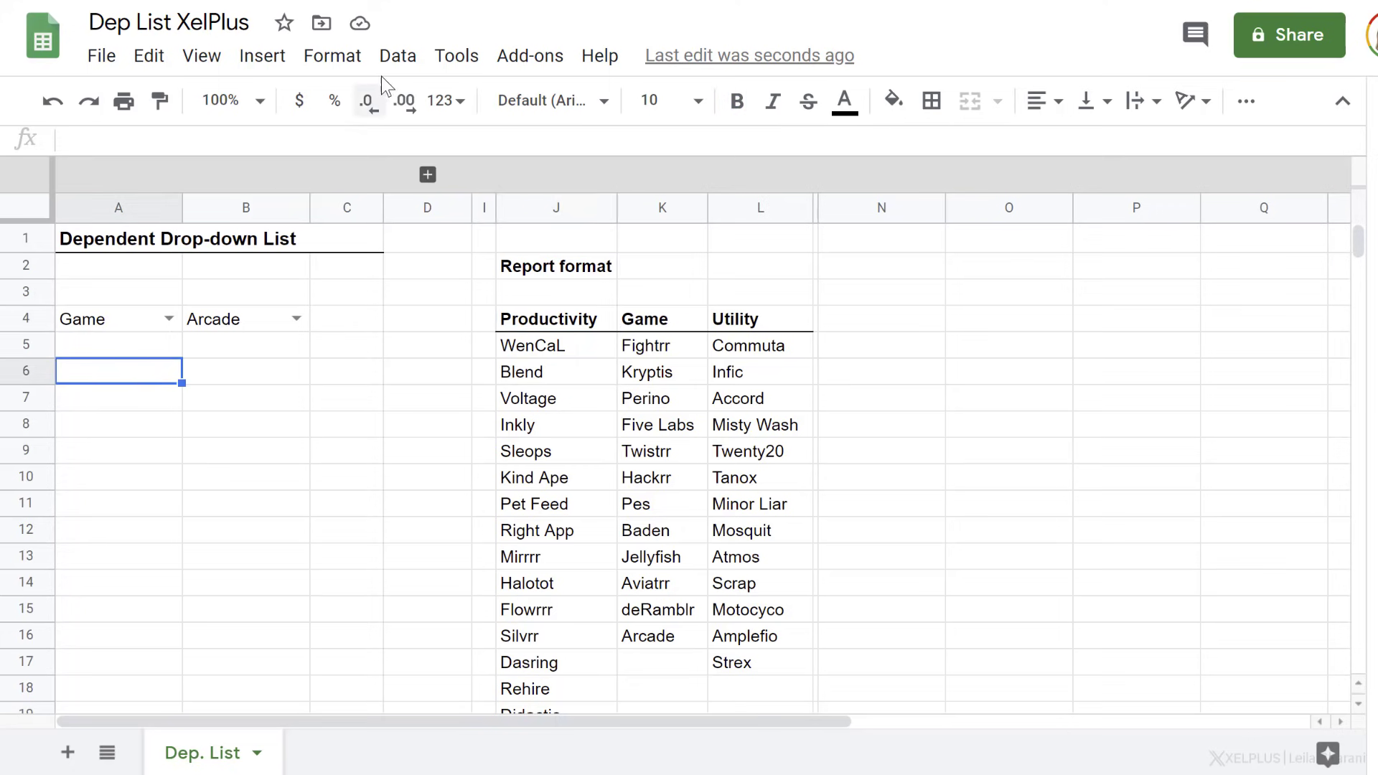
{"action": "left_click", "coordinate": [394, 57]}
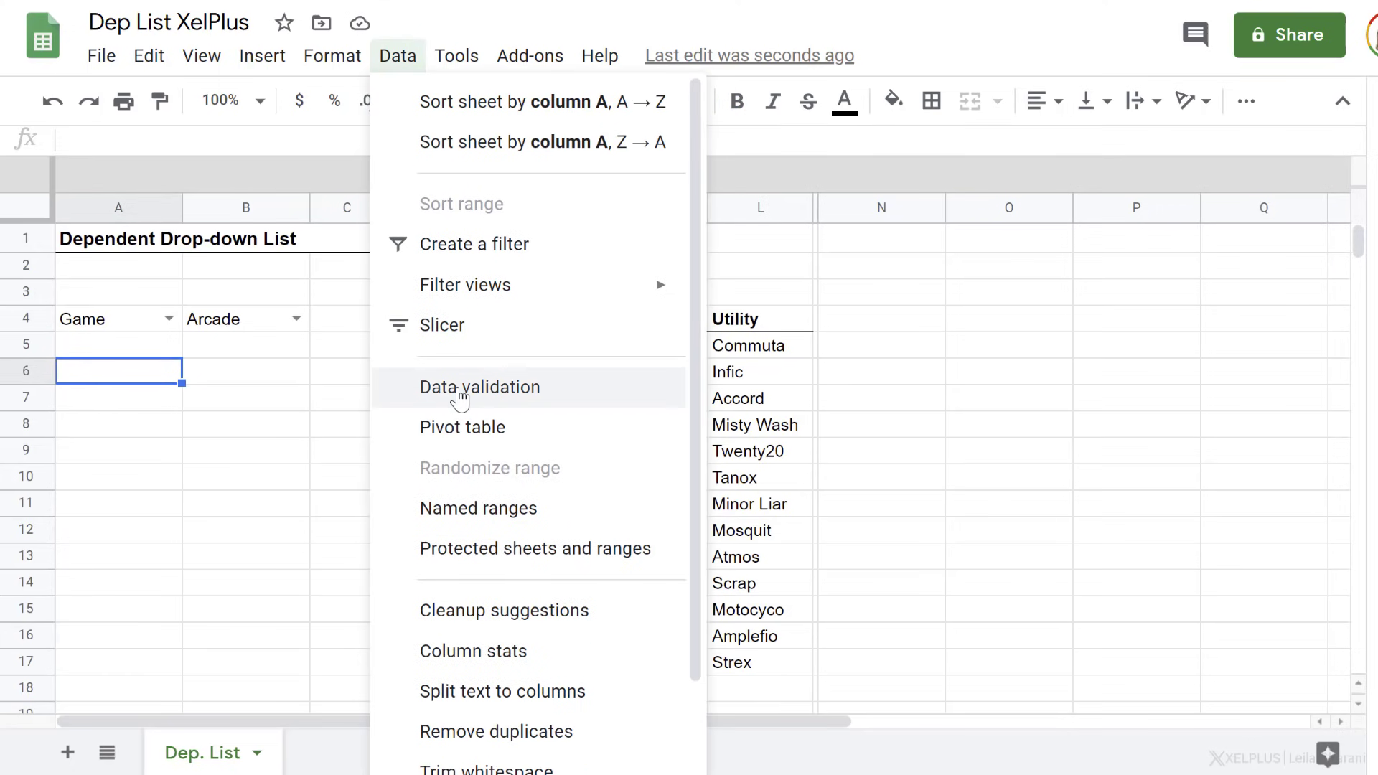
{"action": "left_click", "coordinate": [456, 392]}
{"action": "left_click", "coordinate": [867, 331]}
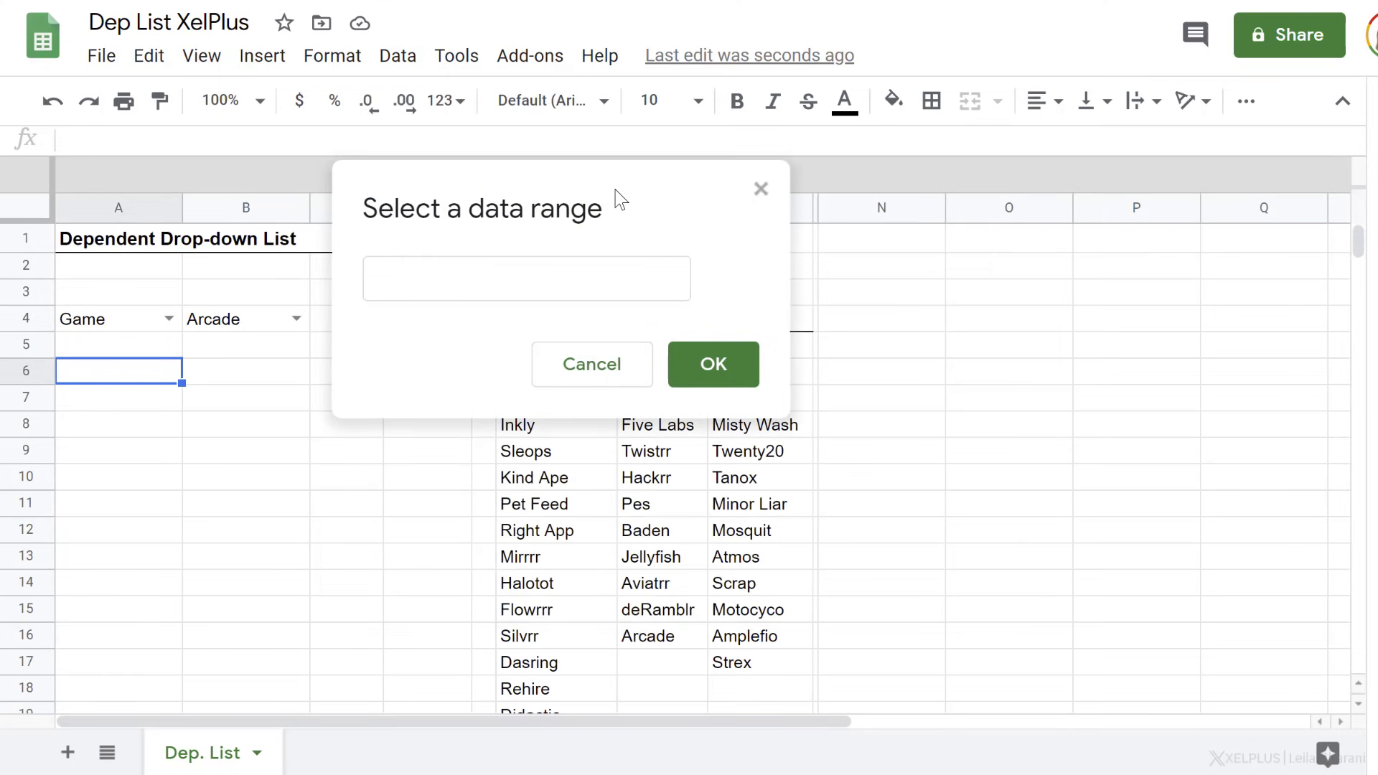
{"action": "left_click_drag", "start_coordinate": [549, 320], "coordinate": [759, 312]}
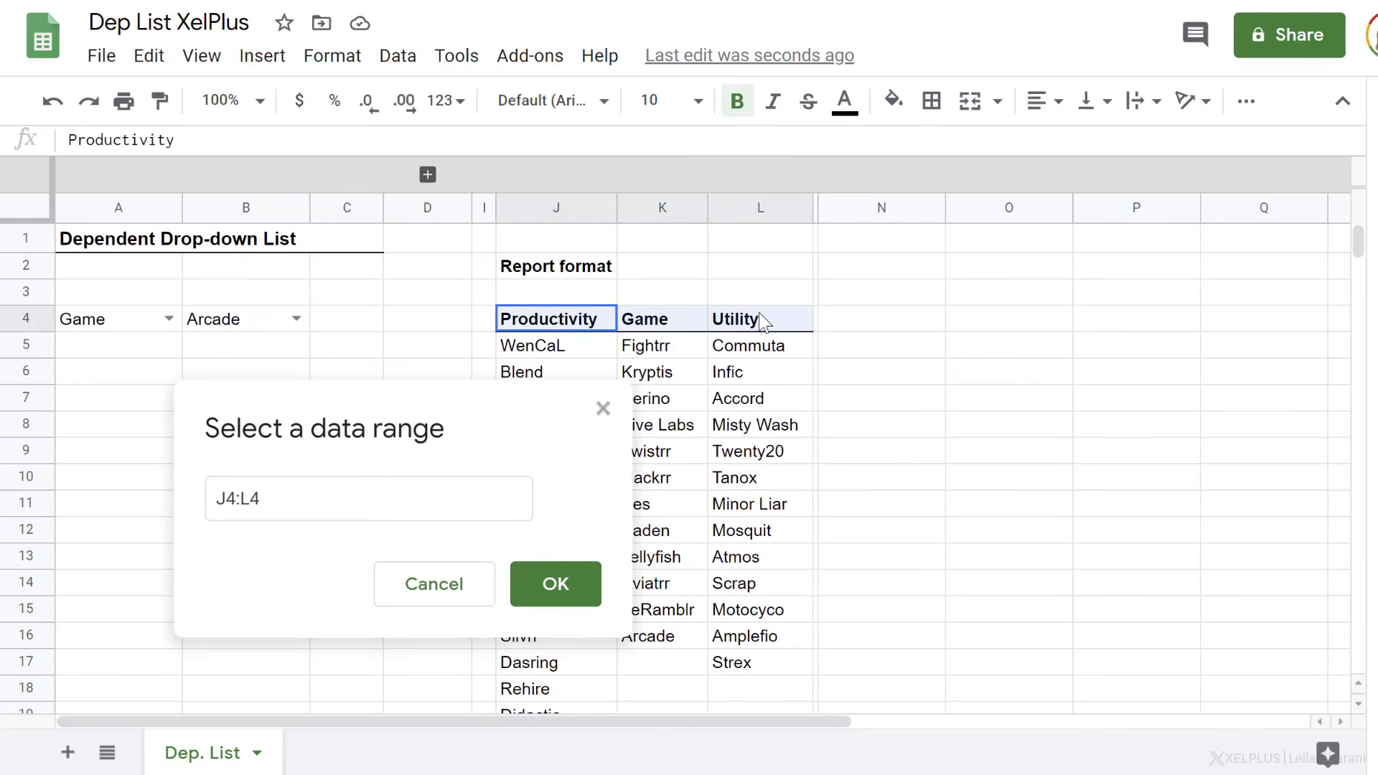
{"action": "left_click", "coordinate": [560, 585]}
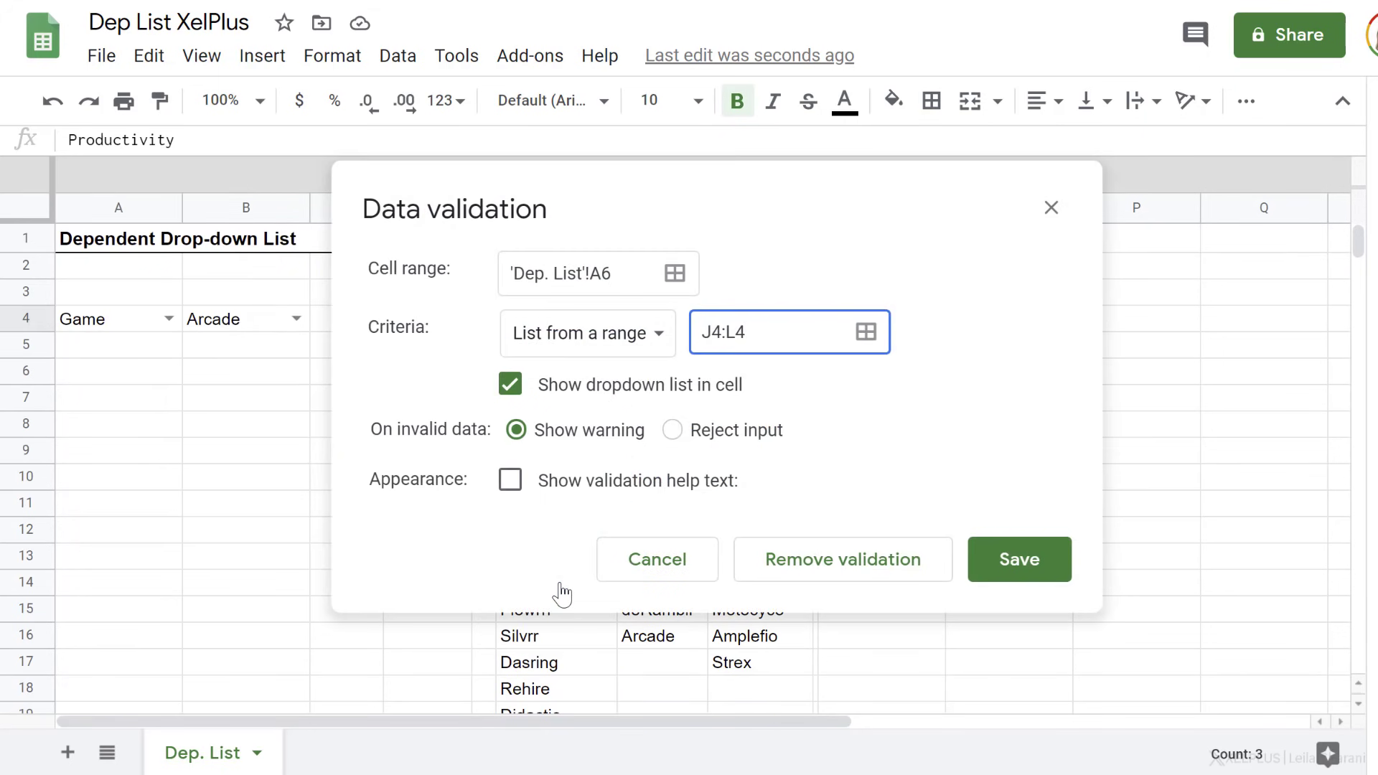
{"action": "left_click", "coordinate": [672, 430]}
{"action": "left_click", "coordinate": [1016, 568]}
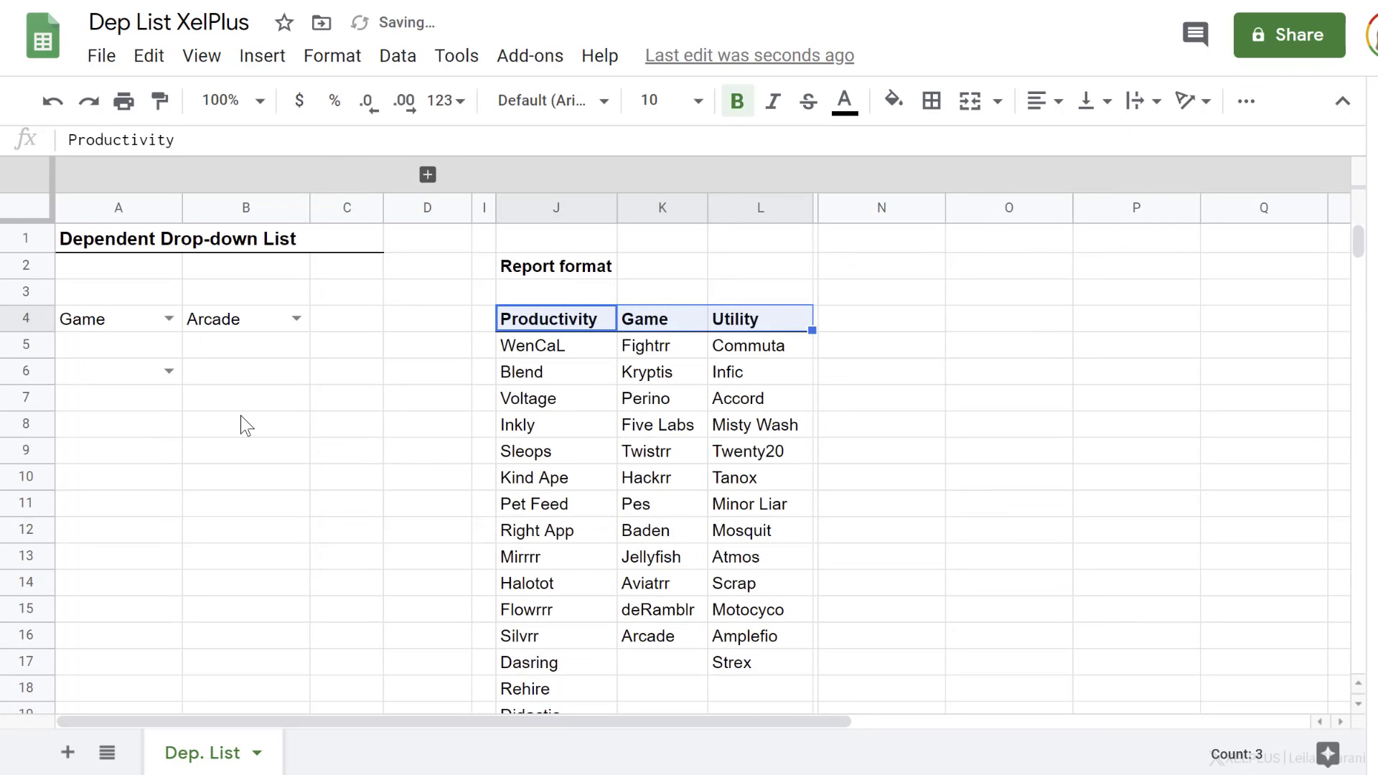
Choose Utility as the division in A6.
{"action": "left_click", "coordinate": [172, 371]}
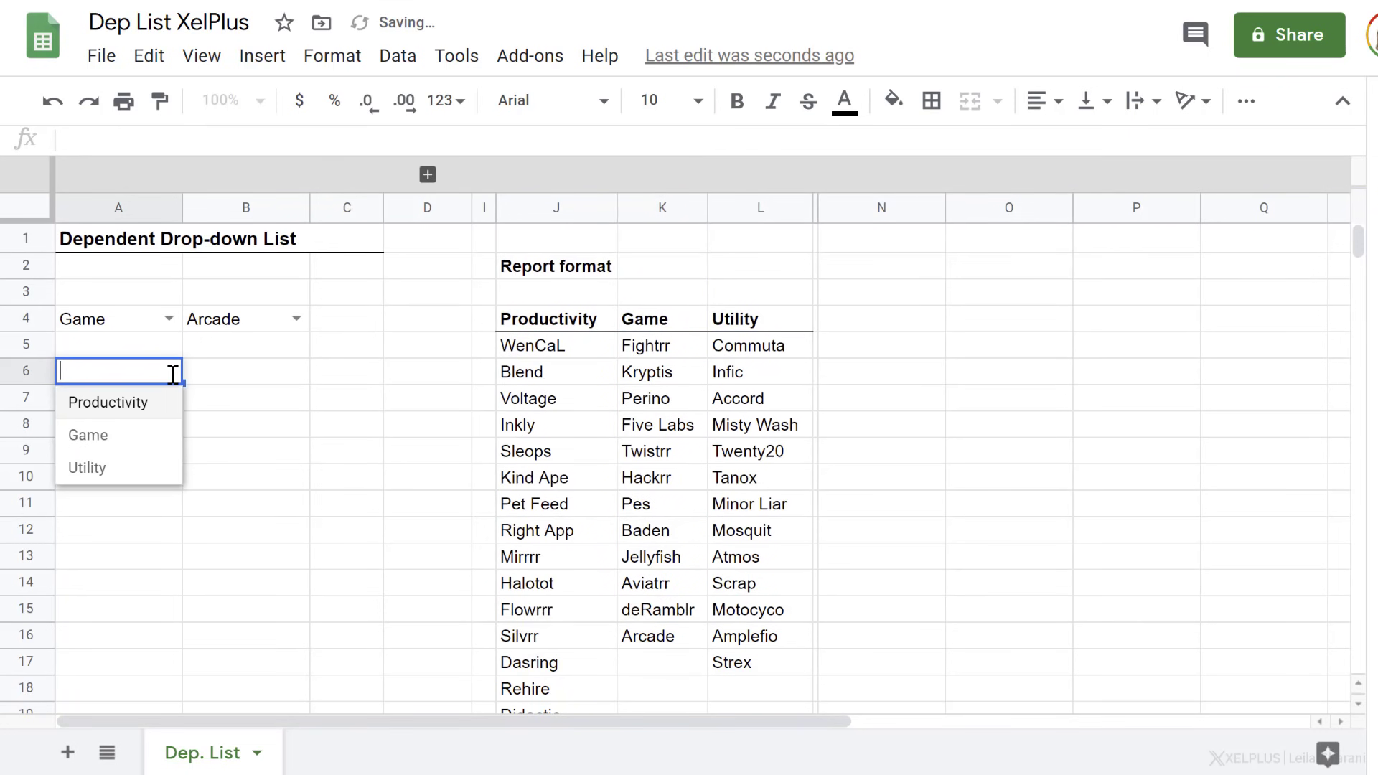
{"action": "left_click", "coordinate": [123, 466]}
{"action": "left_click", "coordinate": [237, 369]}
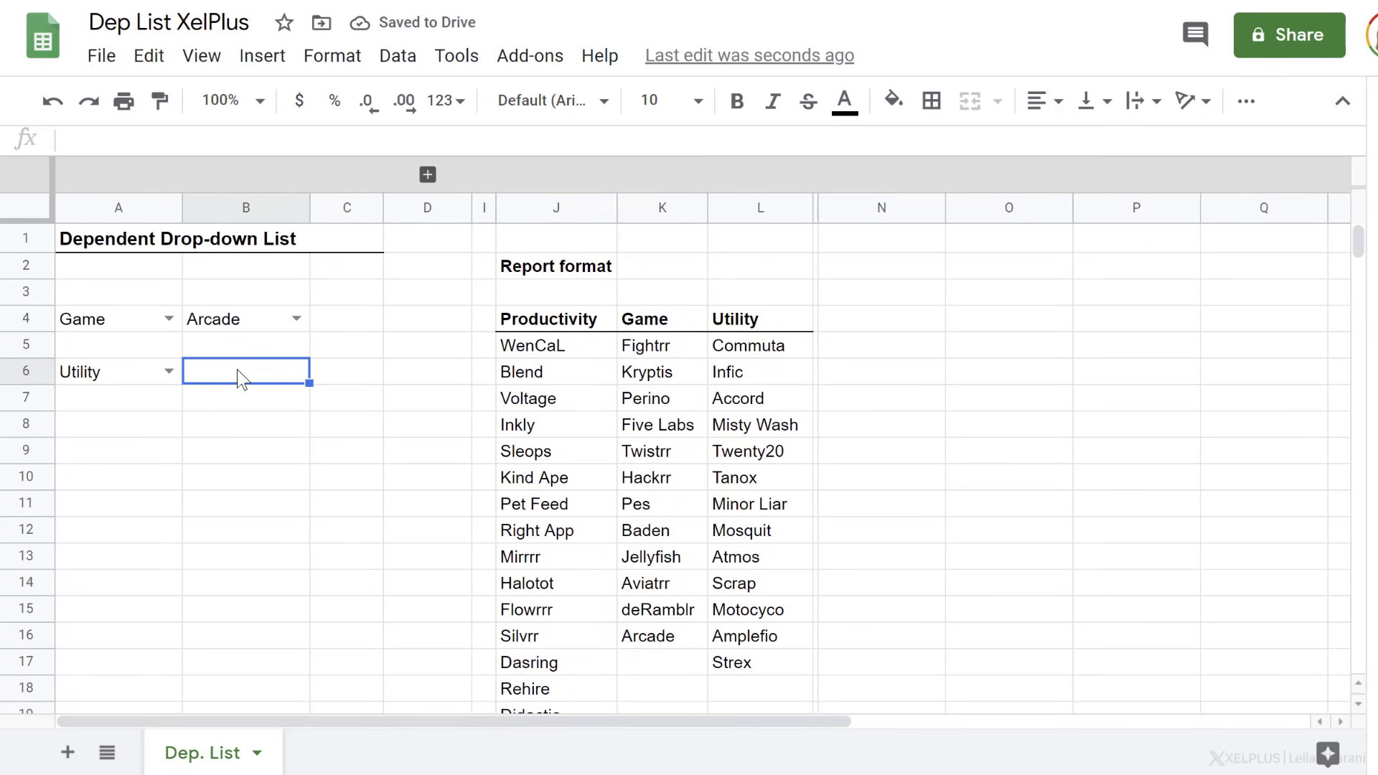
{"action": "left_click", "coordinate": [888, 325]}
Head N4 'Data Prep' and begin =index(J5:L30, in N5.
{"action": "type", "text": "D"}
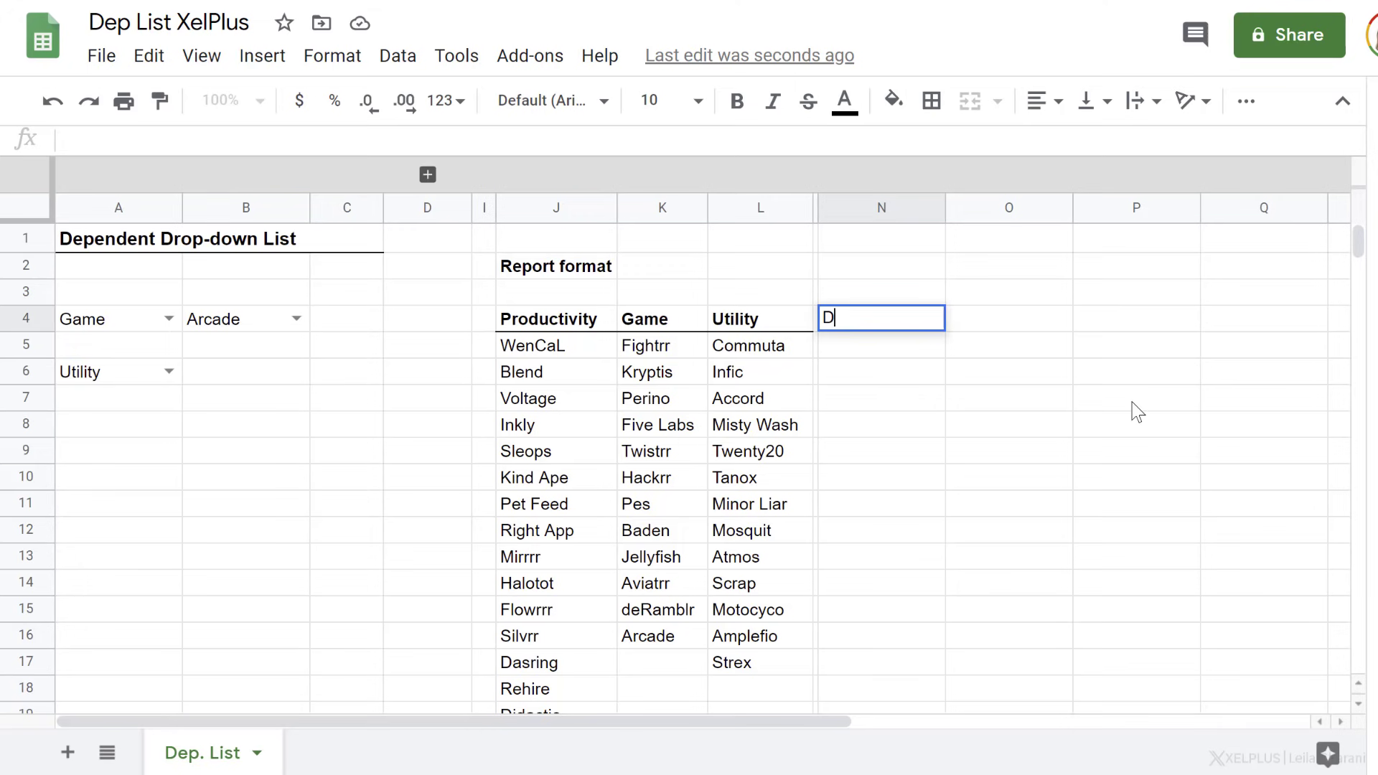
{"action": "type", "text": "ata Prep"}
{"action": "key", "text": "Return"}
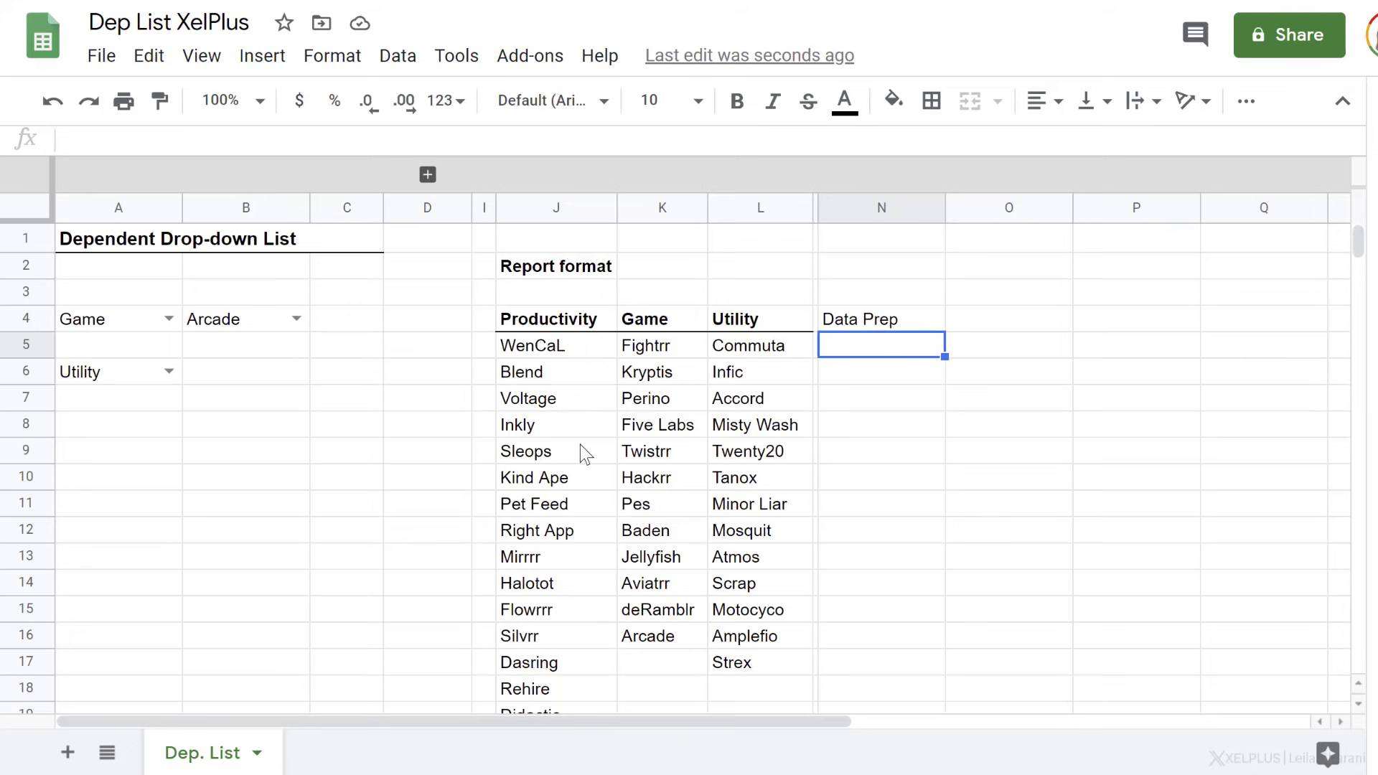
{"action": "type", "text": "=index"}
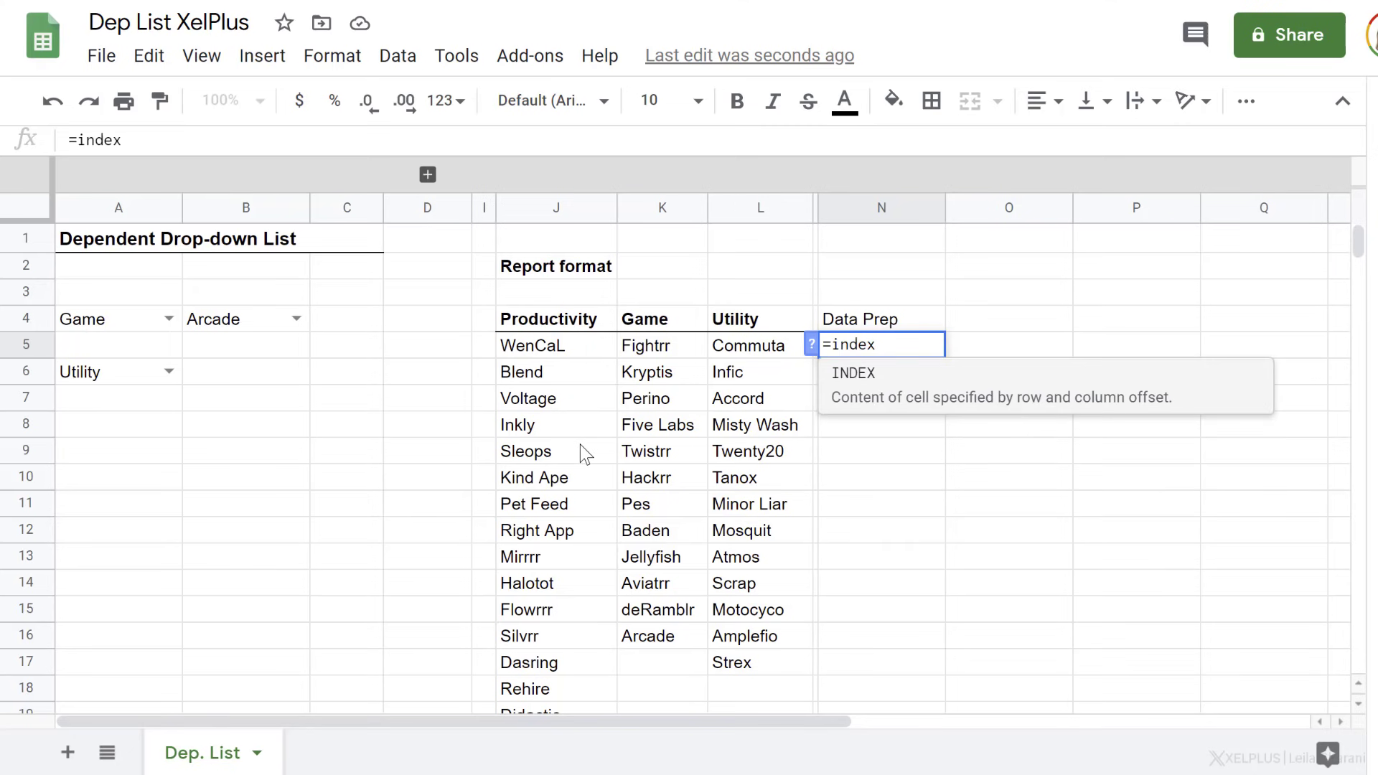
{"action": "type", "text": "("}
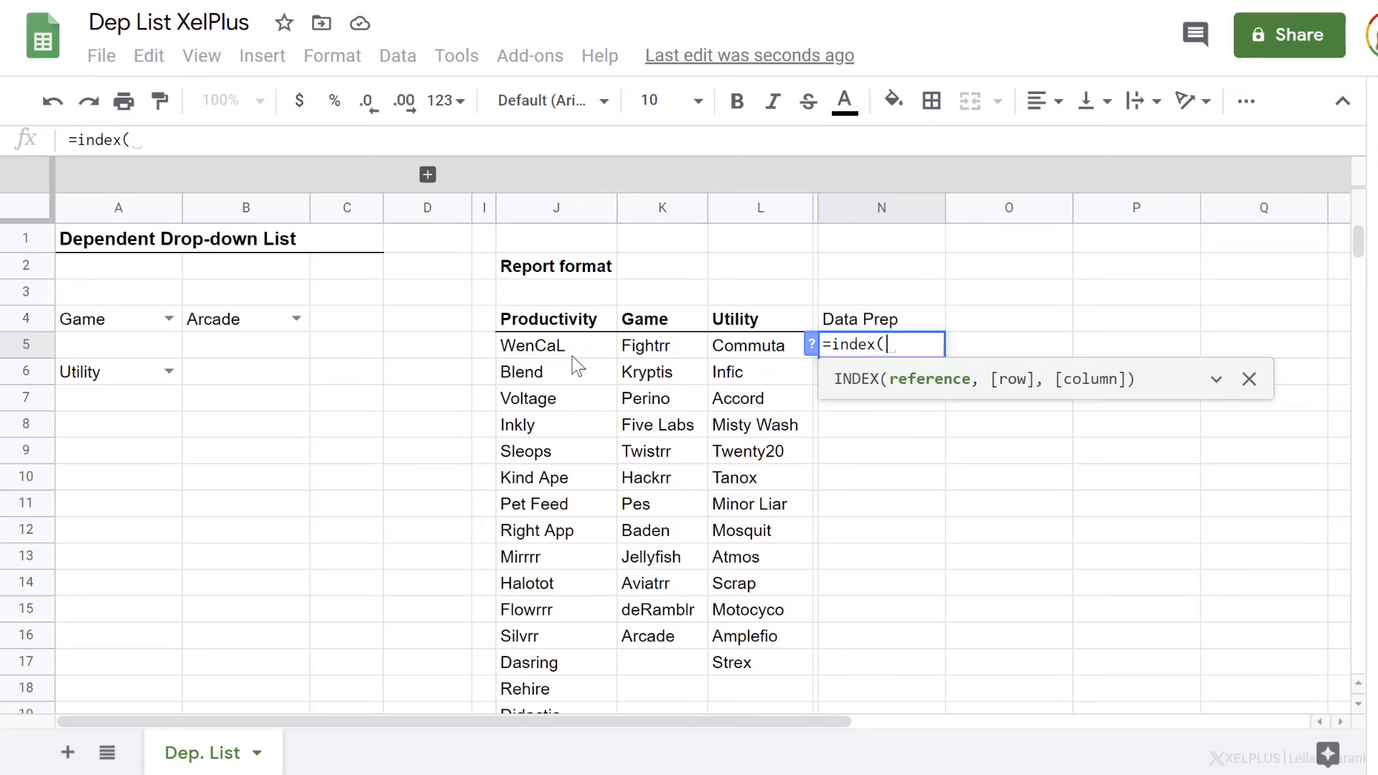
{"action": "left_click_drag", "start_coordinate": [570, 349], "coordinate": [735, 579]}
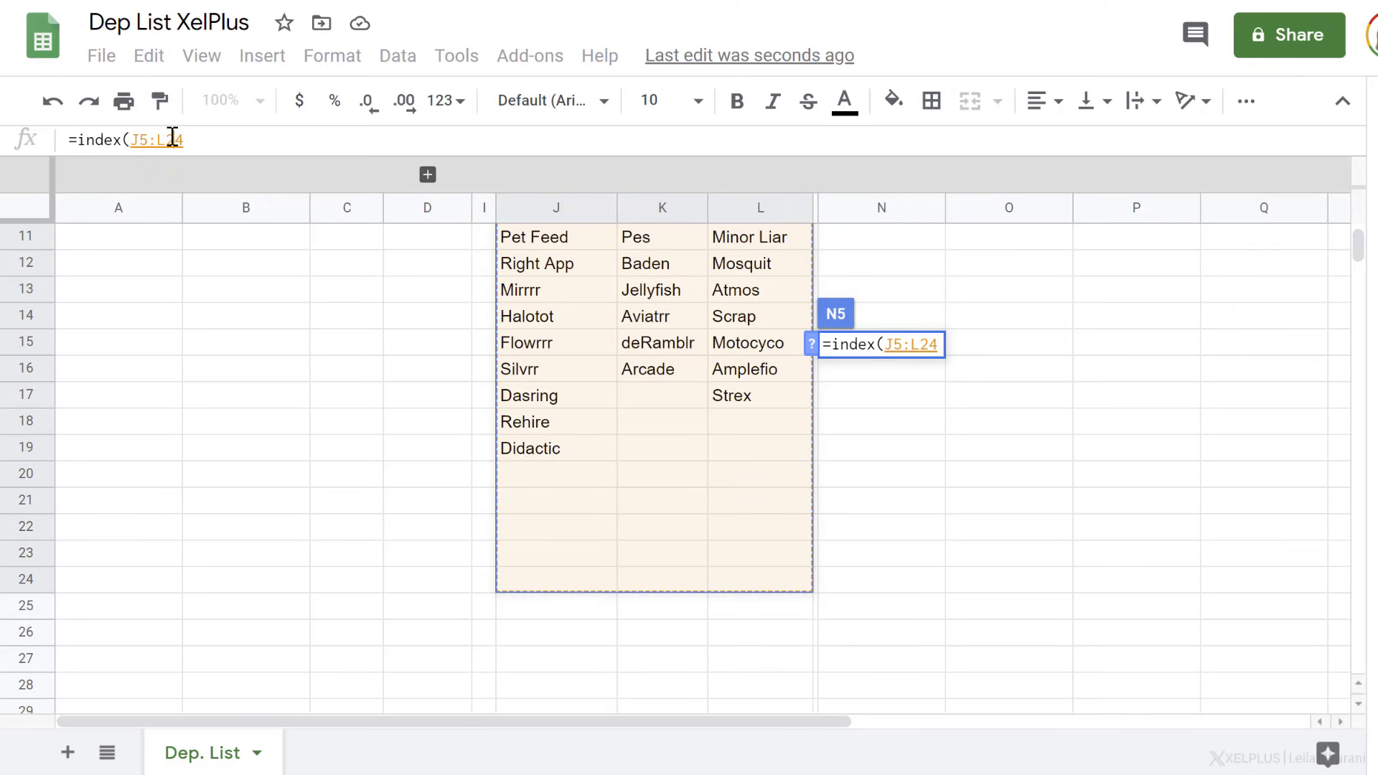
{"action": "left_click", "coordinate": [200, 140]}
{"action": "key", "text": "BackSpace"}
{"action": "key", "text": "BackSpace"}
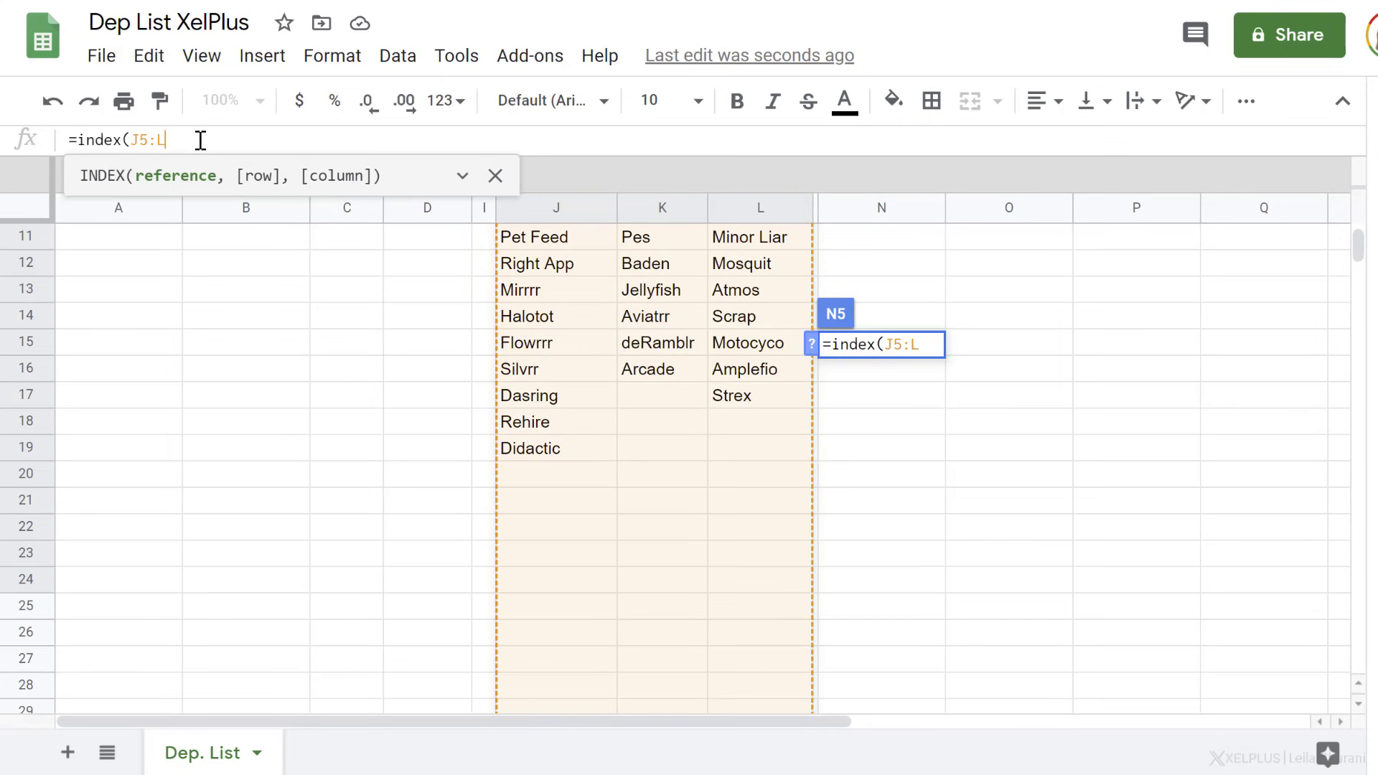
{"action": "type", "text": "30,"}
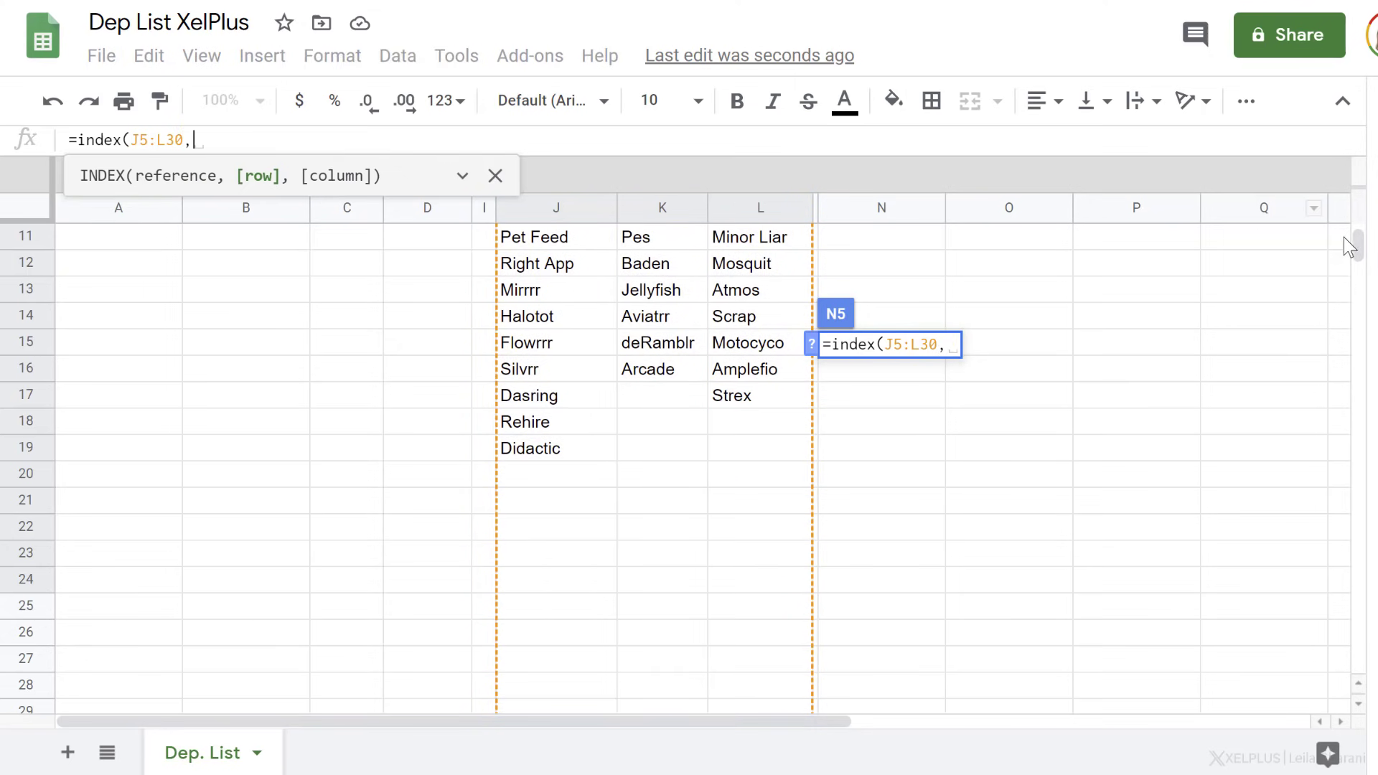
Add the column argument match(A6,J4:L4,0) to close the INDEX formula.
{"action": "left_click_drag", "start_coordinate": [1359, 252], "coordinate": [1362, 191]}
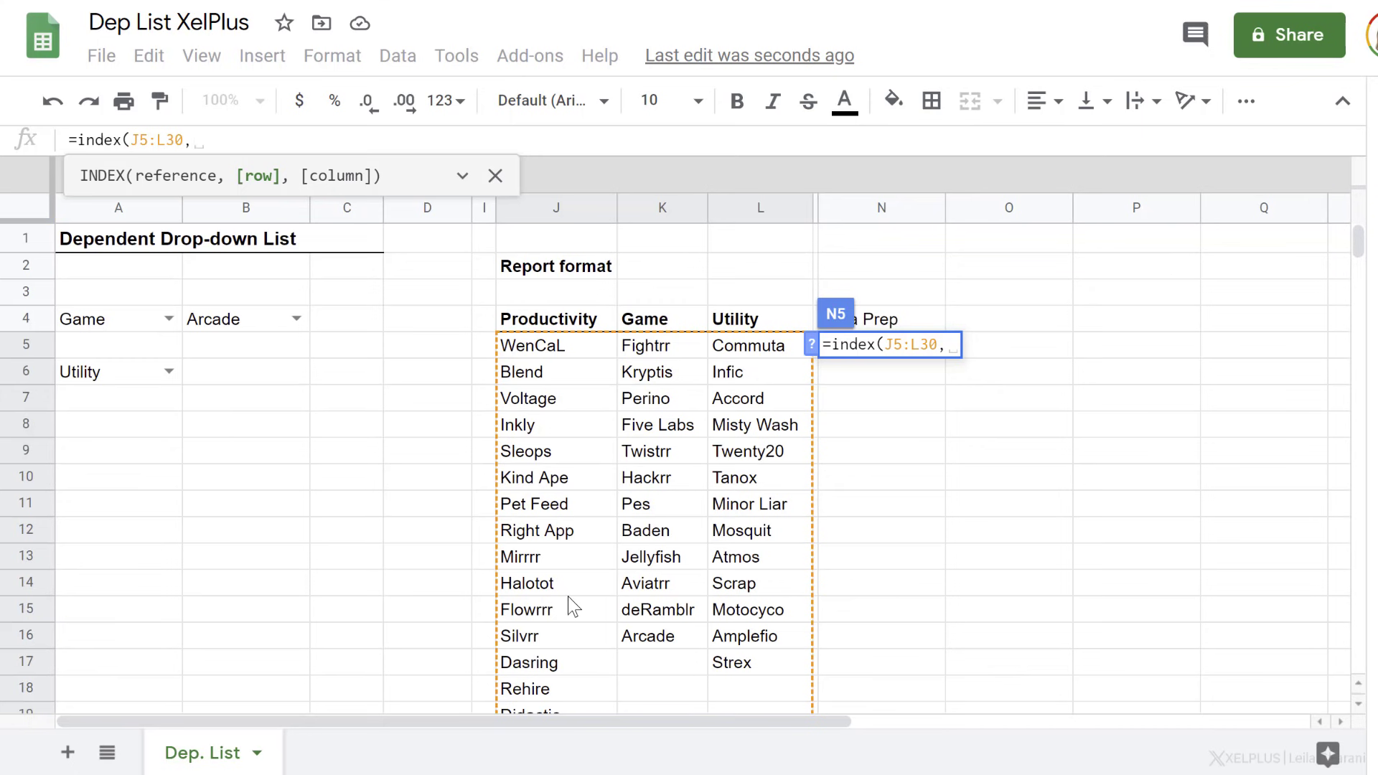
{"action": "type", "text": ","}
{"action": "type", "text": "match("}
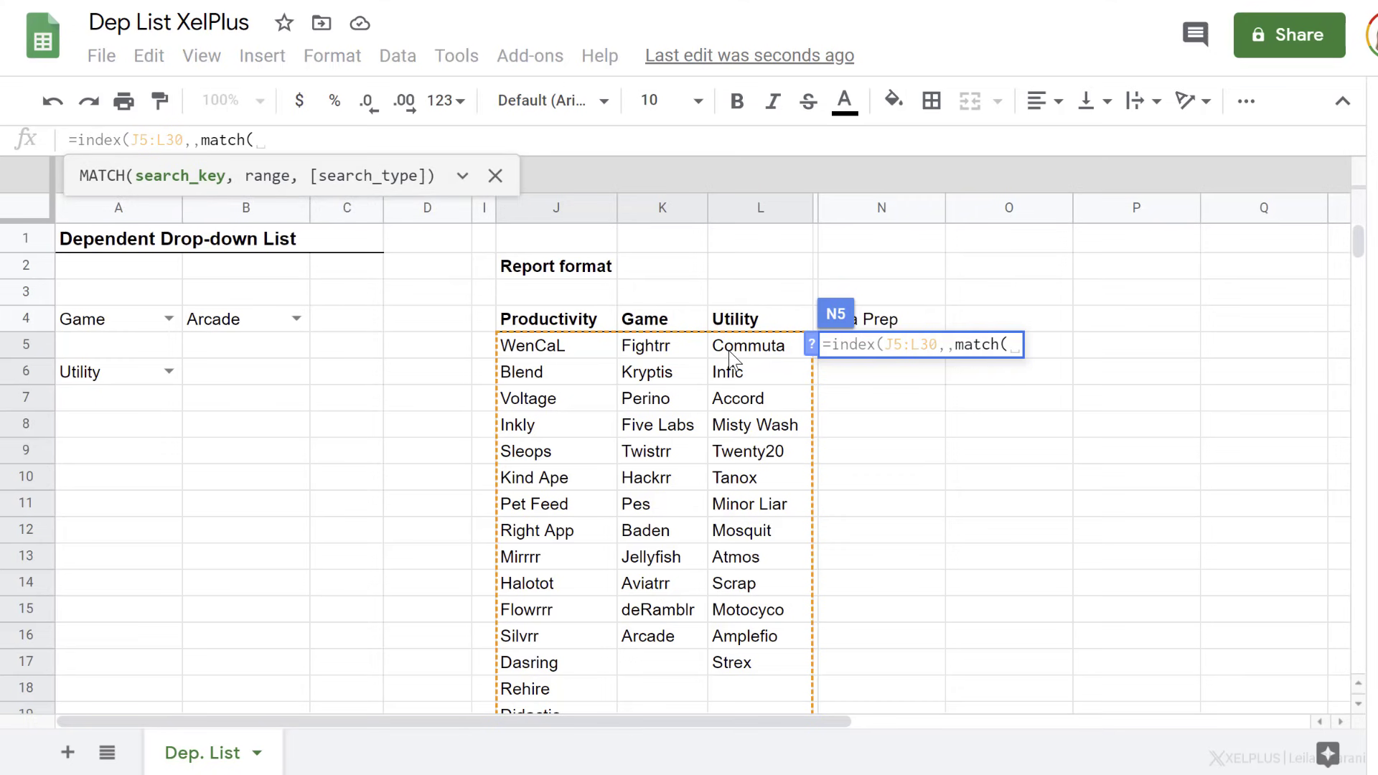
{"action": "left_click", "coordinate": [109, 383]}
{"action": "type", "text": ","}
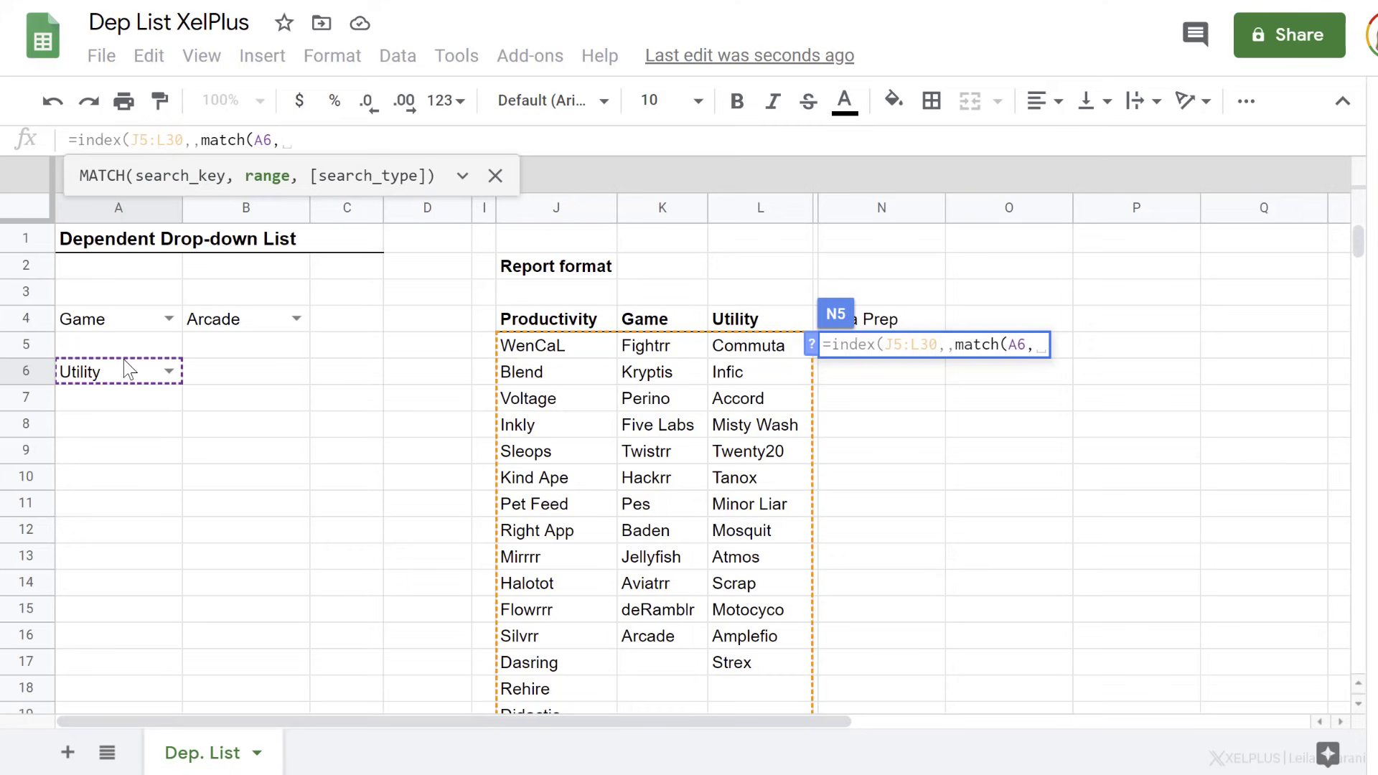
{"action": "left_click_drag", "start_coordinate": [535, 328], "coordinate": [736, 327]}
{"action": "type", "text": ",0"}
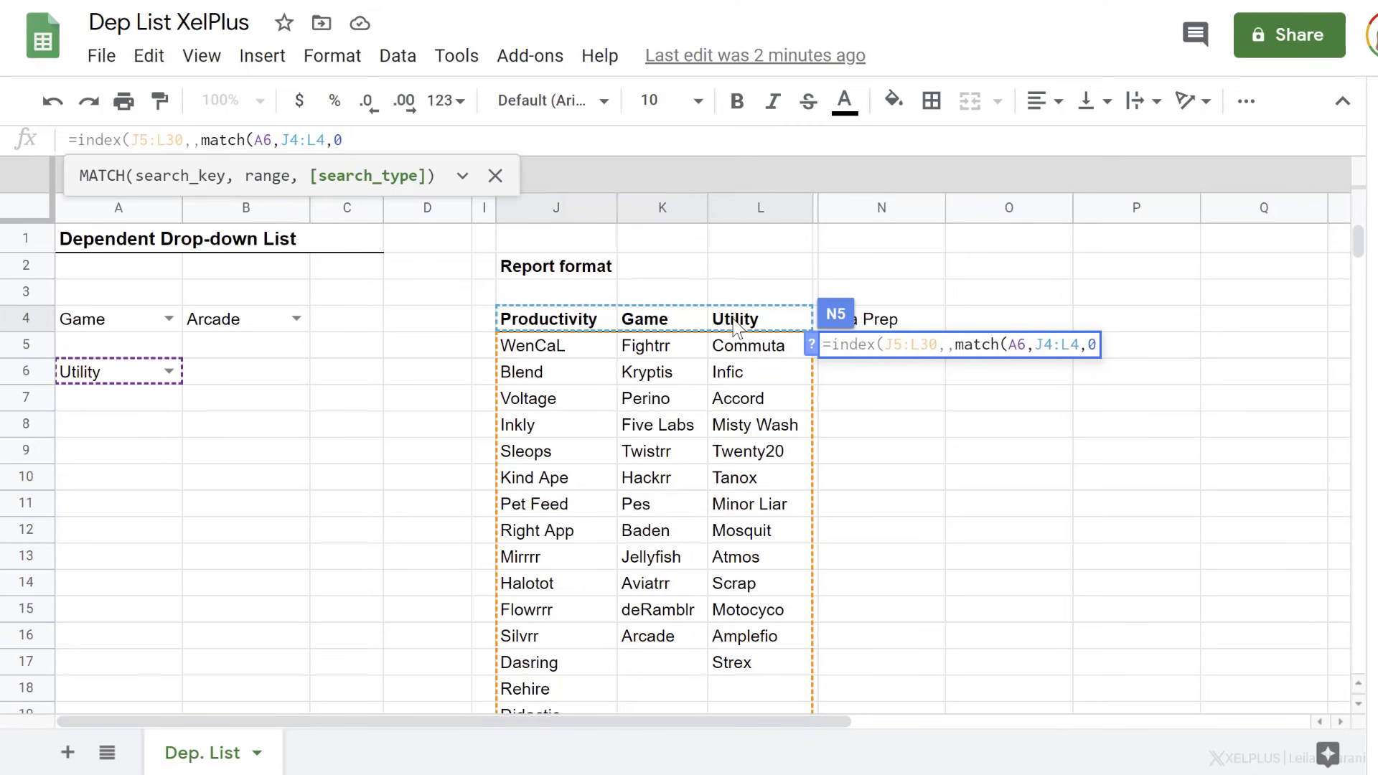
{"action": "type", "text": ")"}
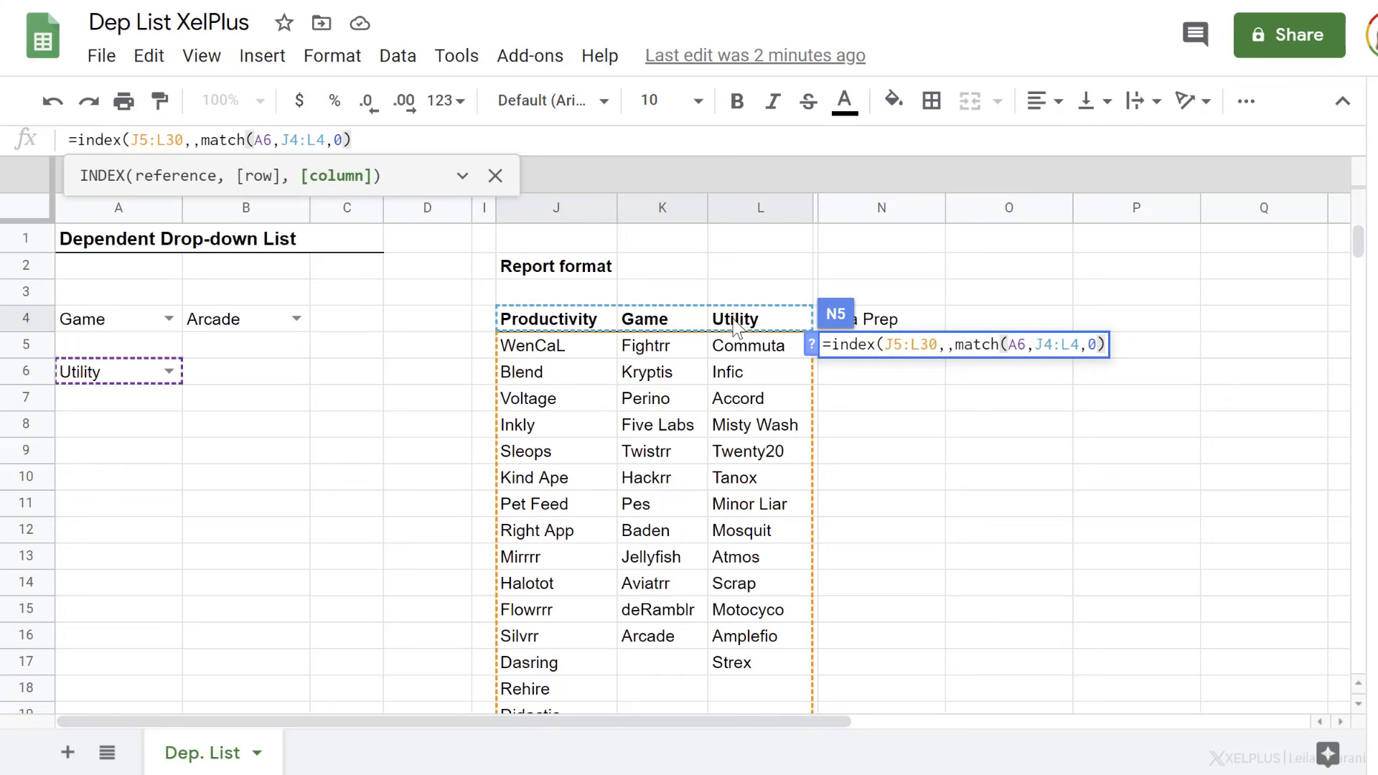
{"action": "type", "text": ")"}
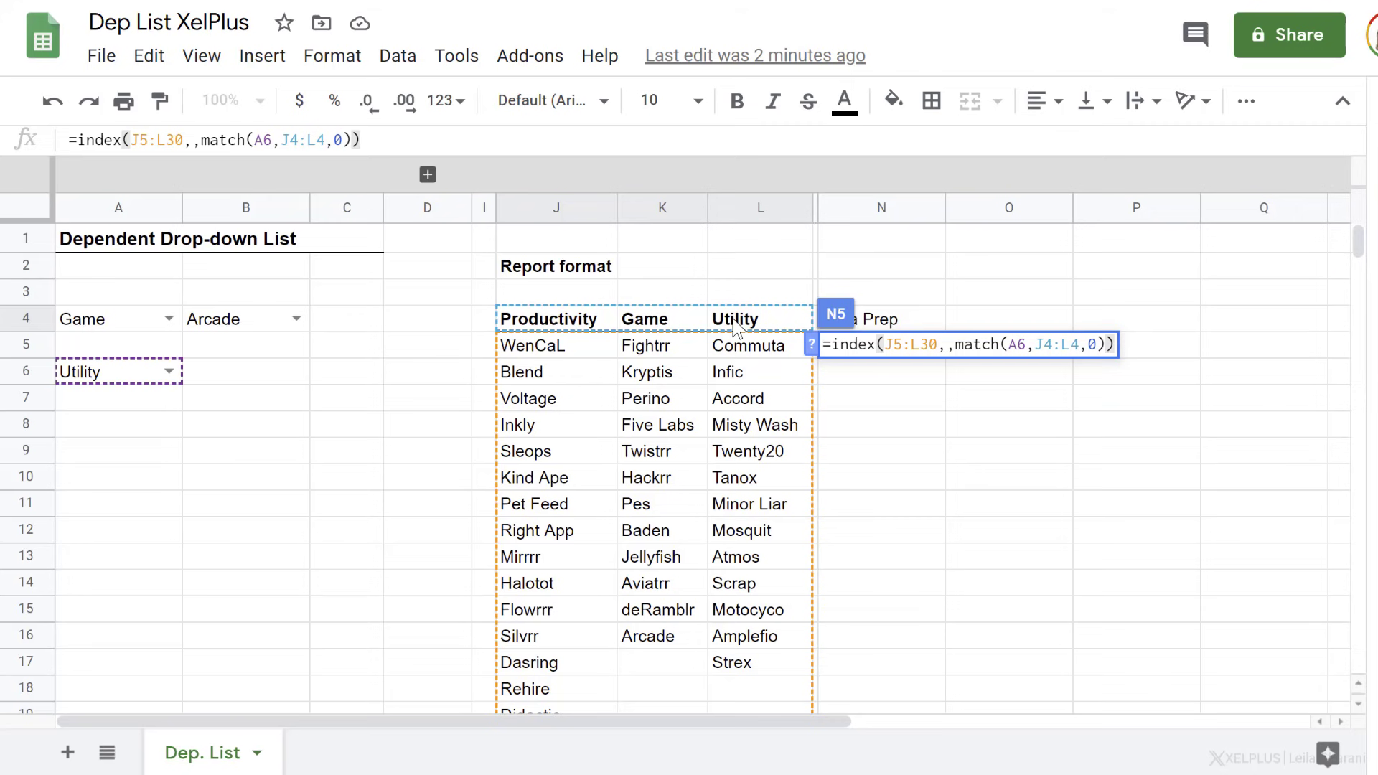
Commit the N5 formula, check its spilled results, then switch A6 to Game and back to Productivity.
{"action": "key", "text": "Return"}
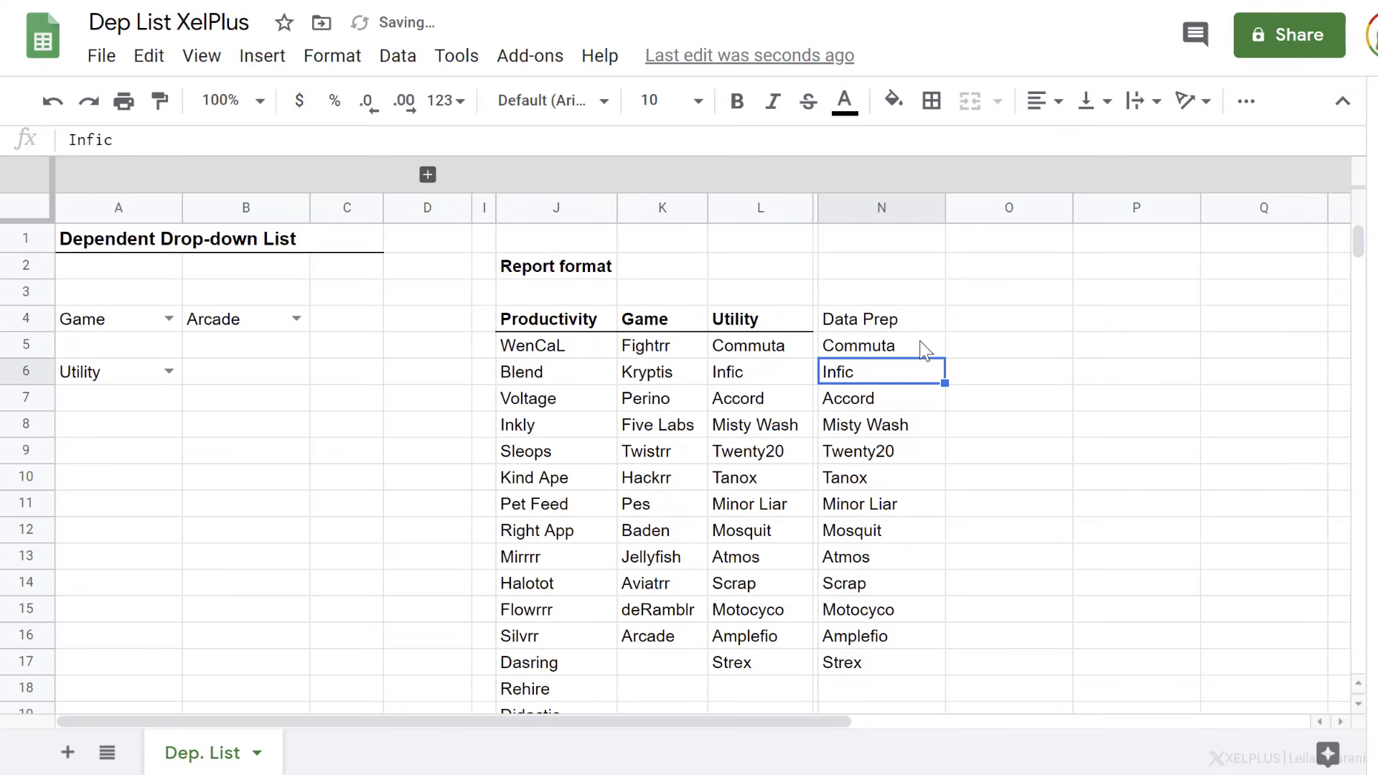
{"action": "left_click_drag", "start_coordinate": [922, 346], "coordinate": [916, 650]}
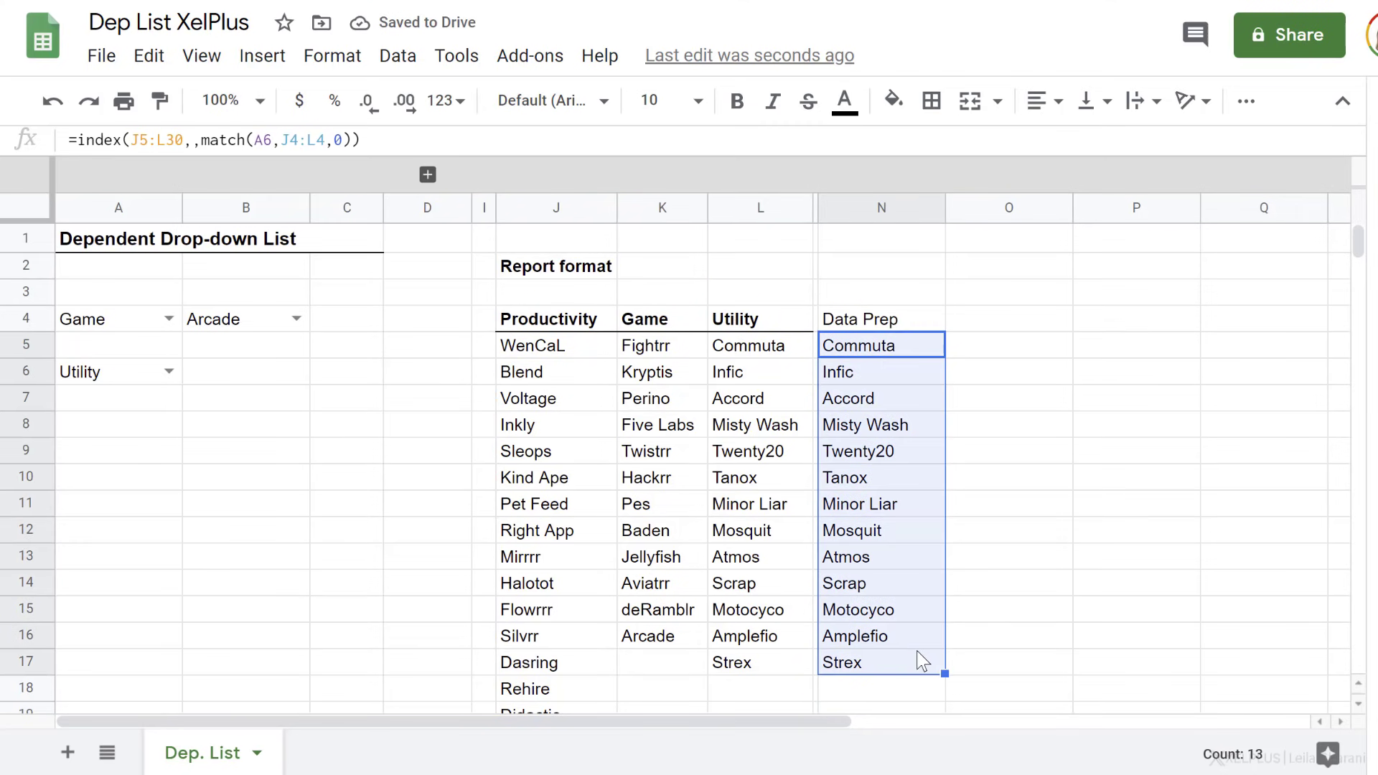
{"action": "left_click", "coordinate": [860, 356]}
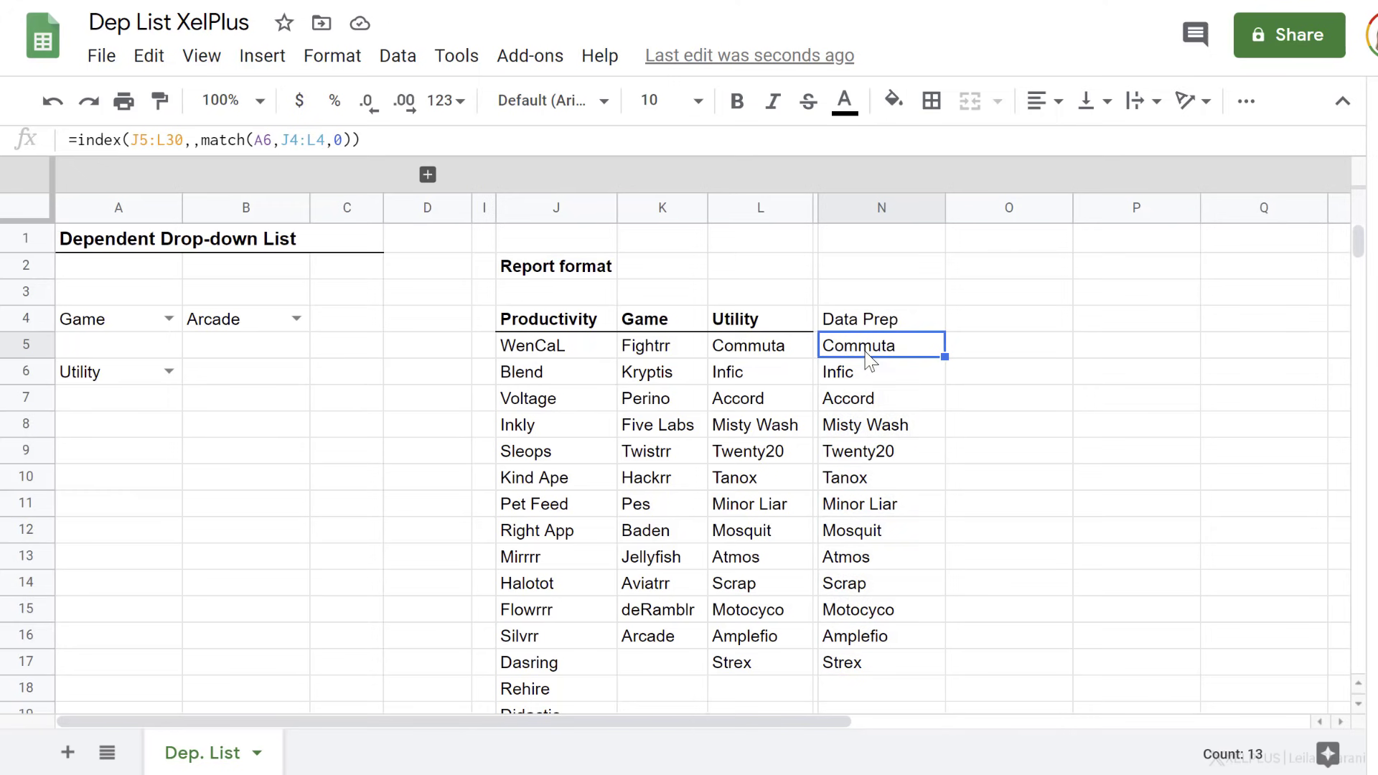
{"action": "left_click", "coordinate": [170, 373]}
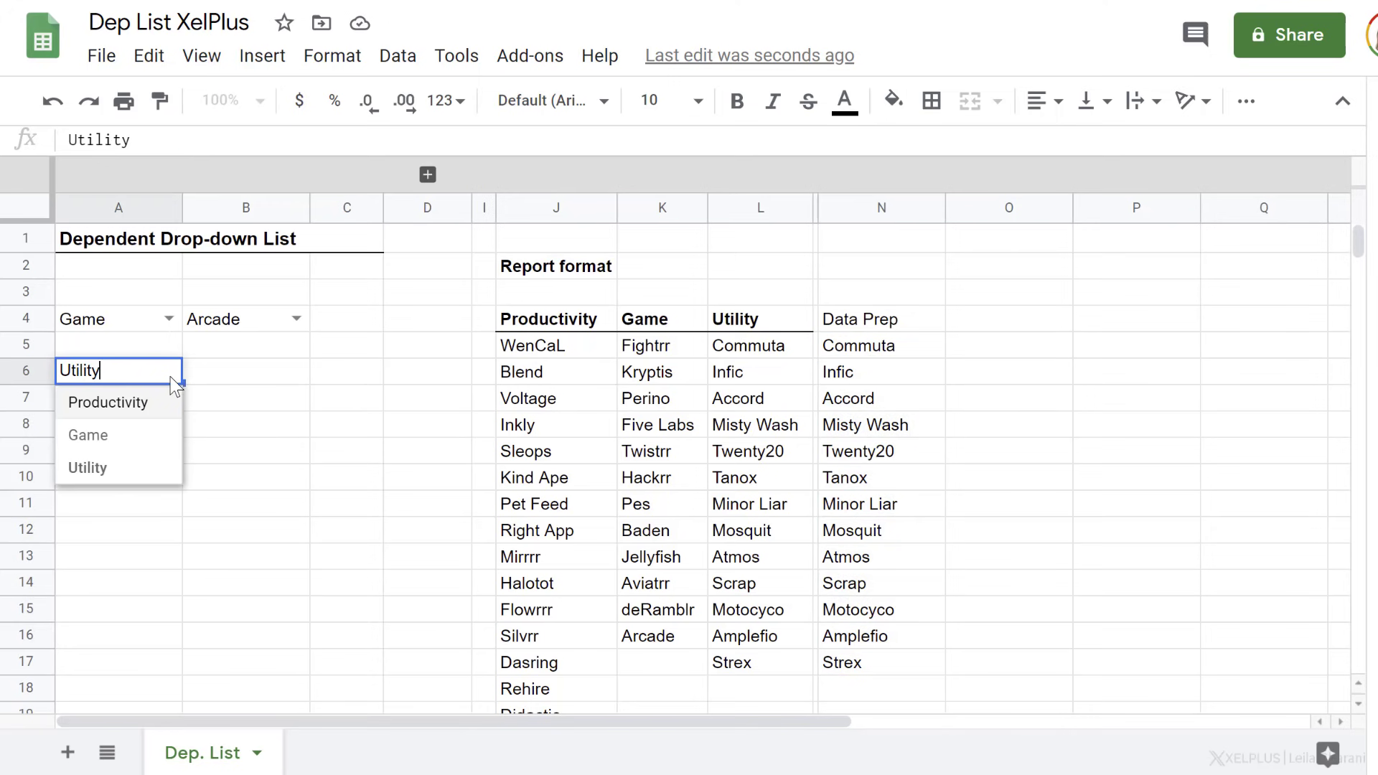
{"action": "left_click", "coordinate": [127, 442]}
{"action": "left_click", "coordinate": [163, 374]}
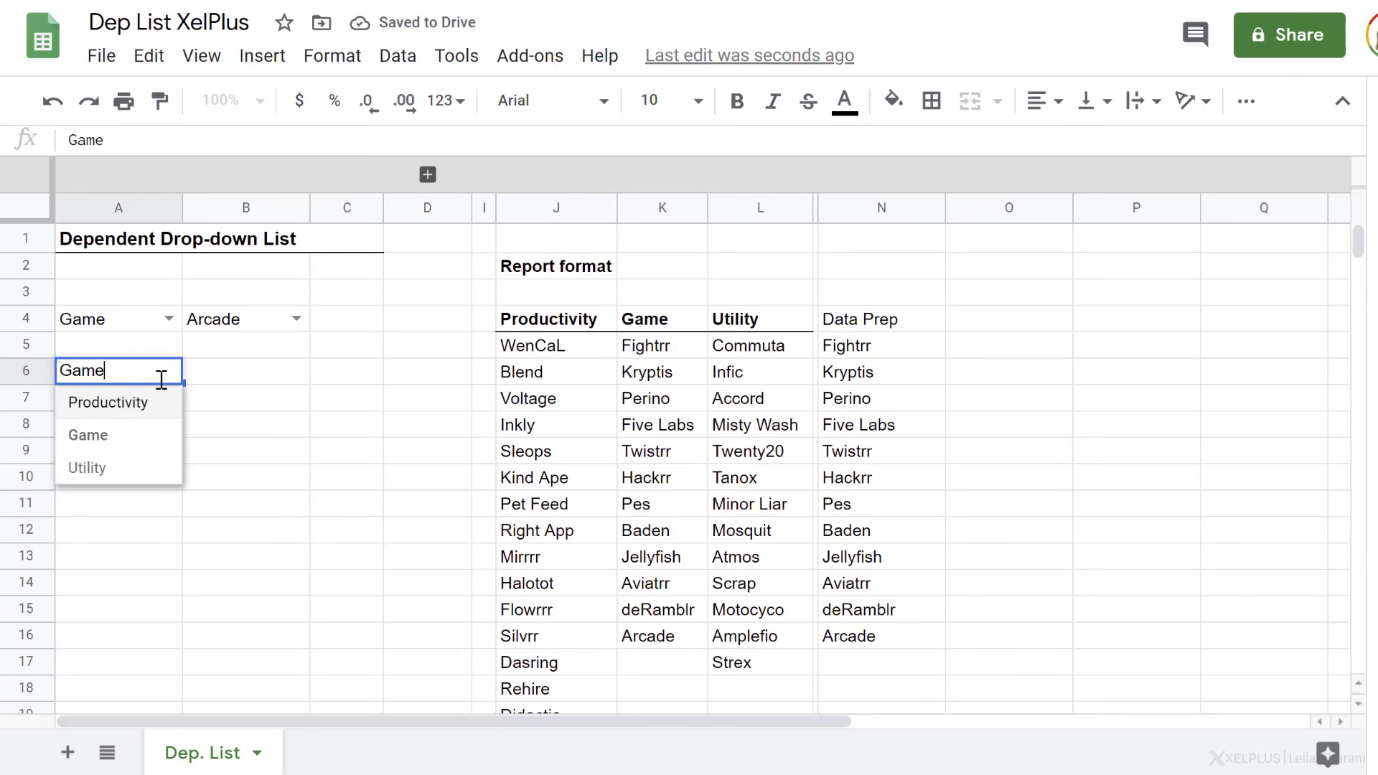
{"action": "left_click", "coordinate": [126, 411]}
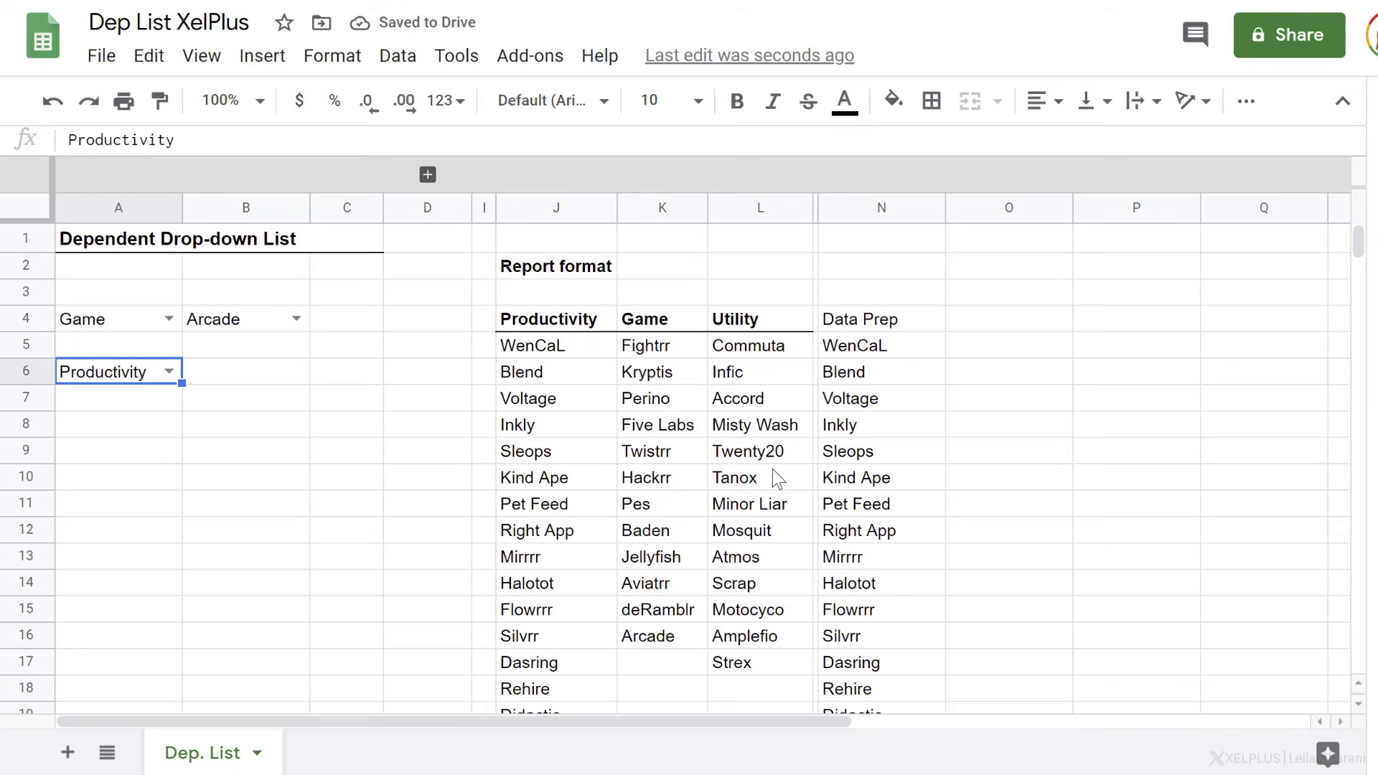
{"action": "left_click", "coordinate": [252, 384]}
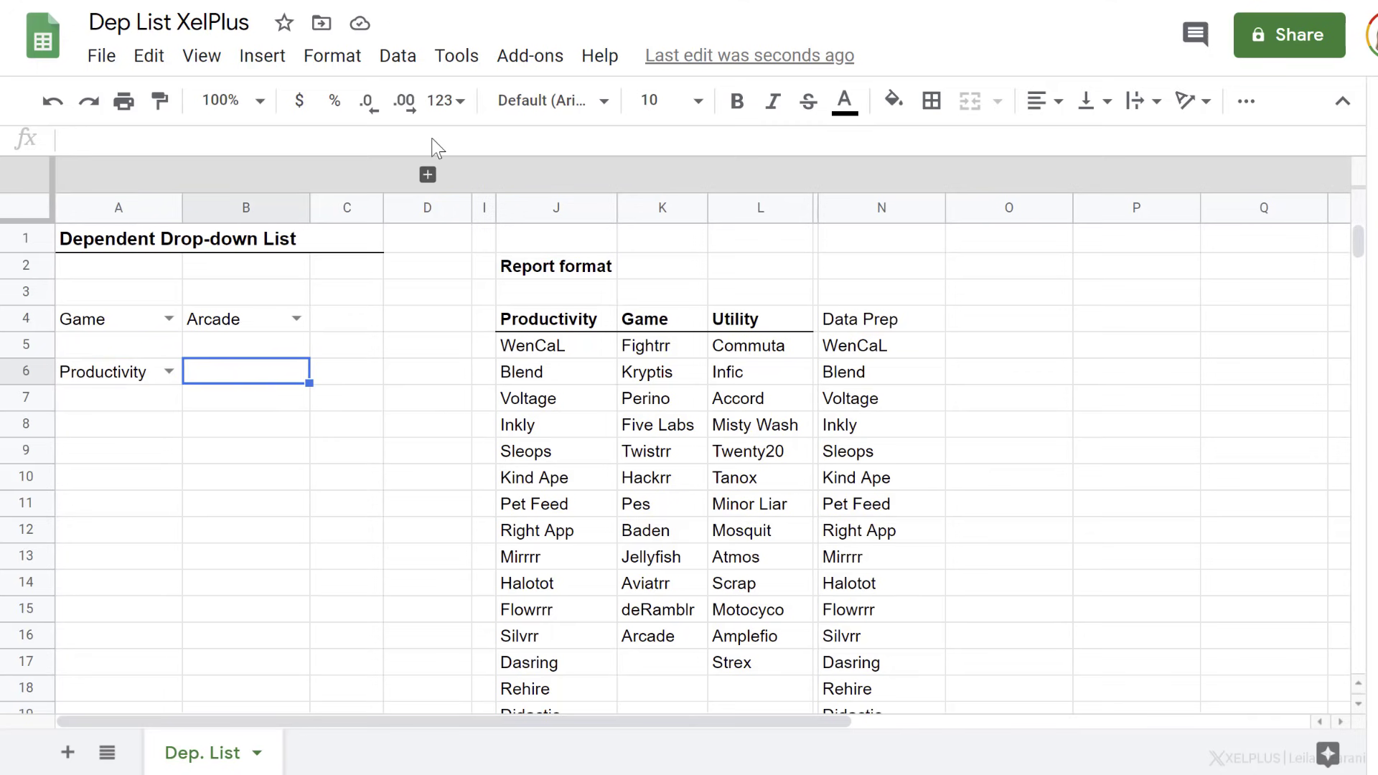
Set B6's validation list source to N5:N30, widened from N5:N12, and save the rule.
{"action": "left_click", "coordinate": [398, 56]}
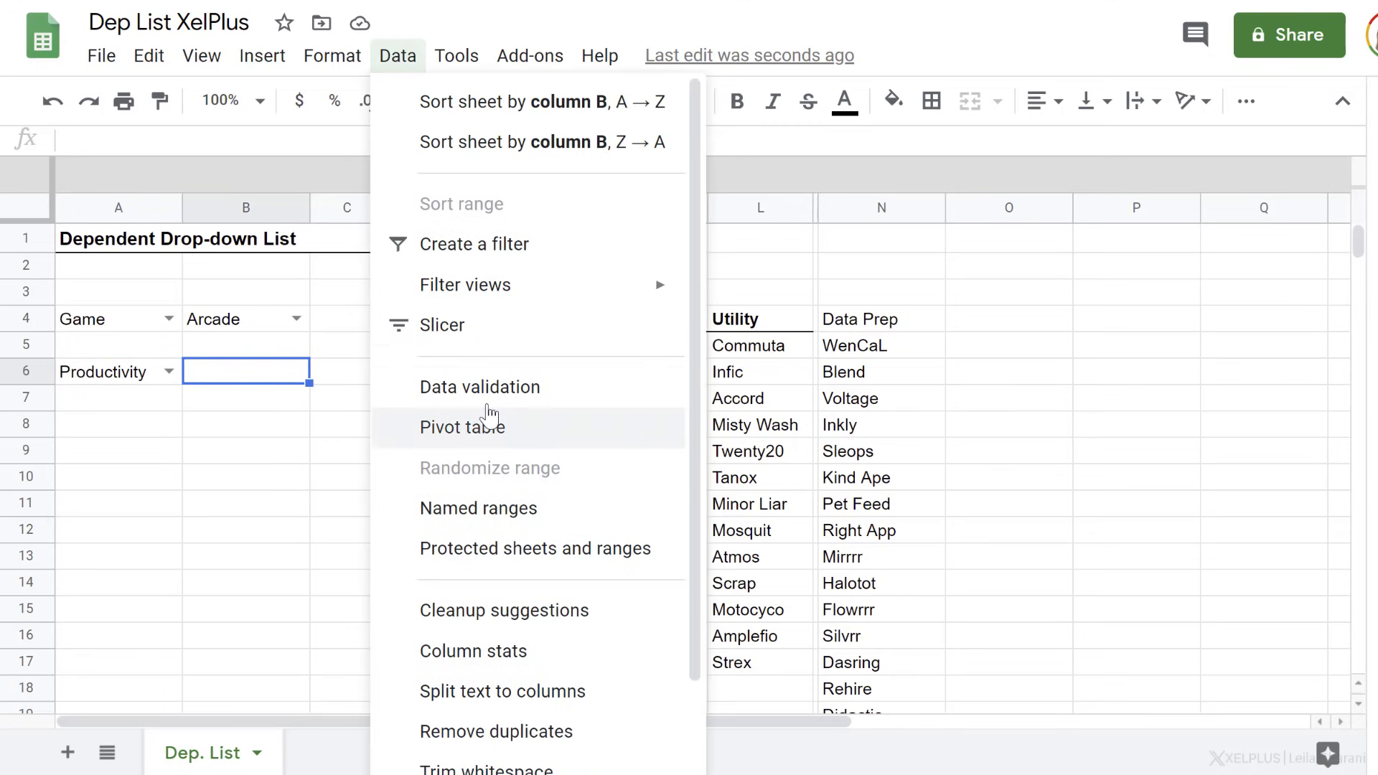
{"action": "left_click", "coordinate": [491, 410]}
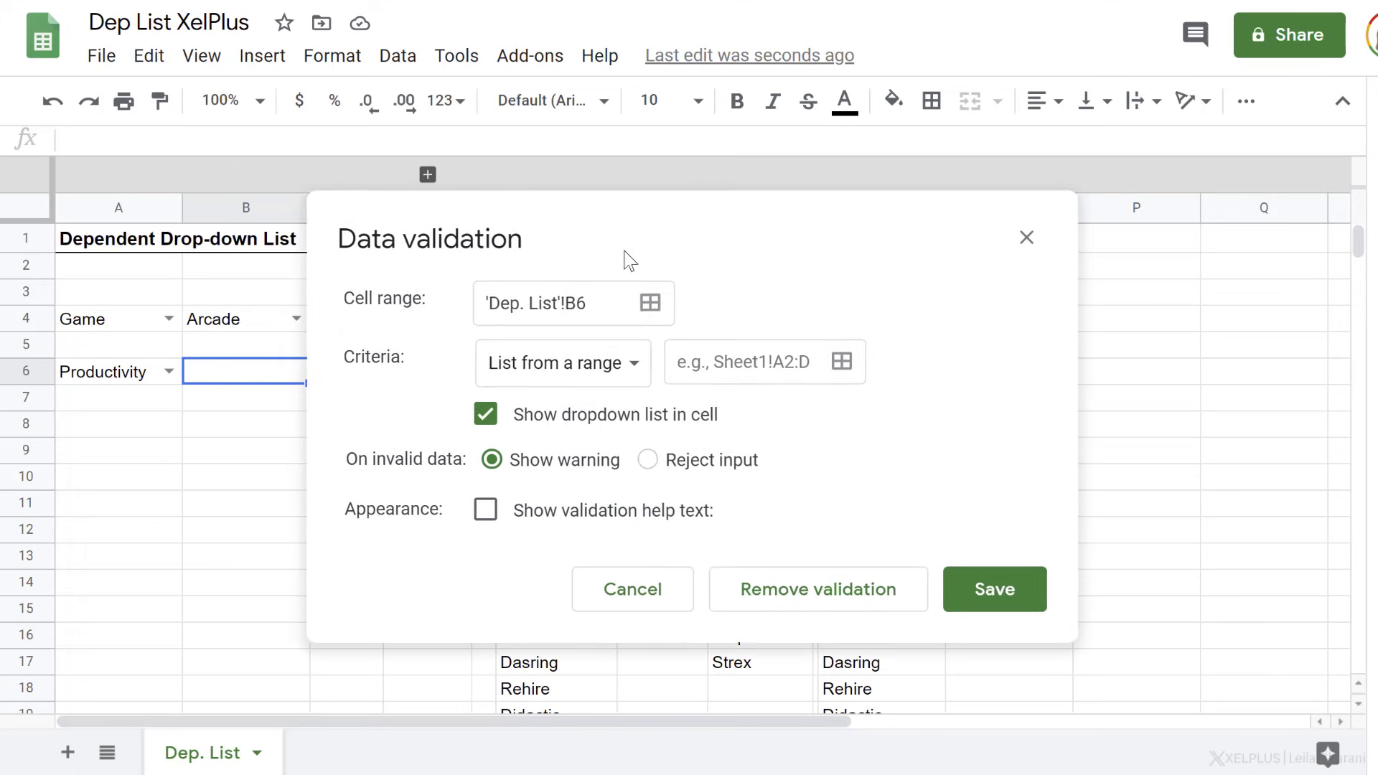
{"action": "left_click", "coordinate": [725, 394]}
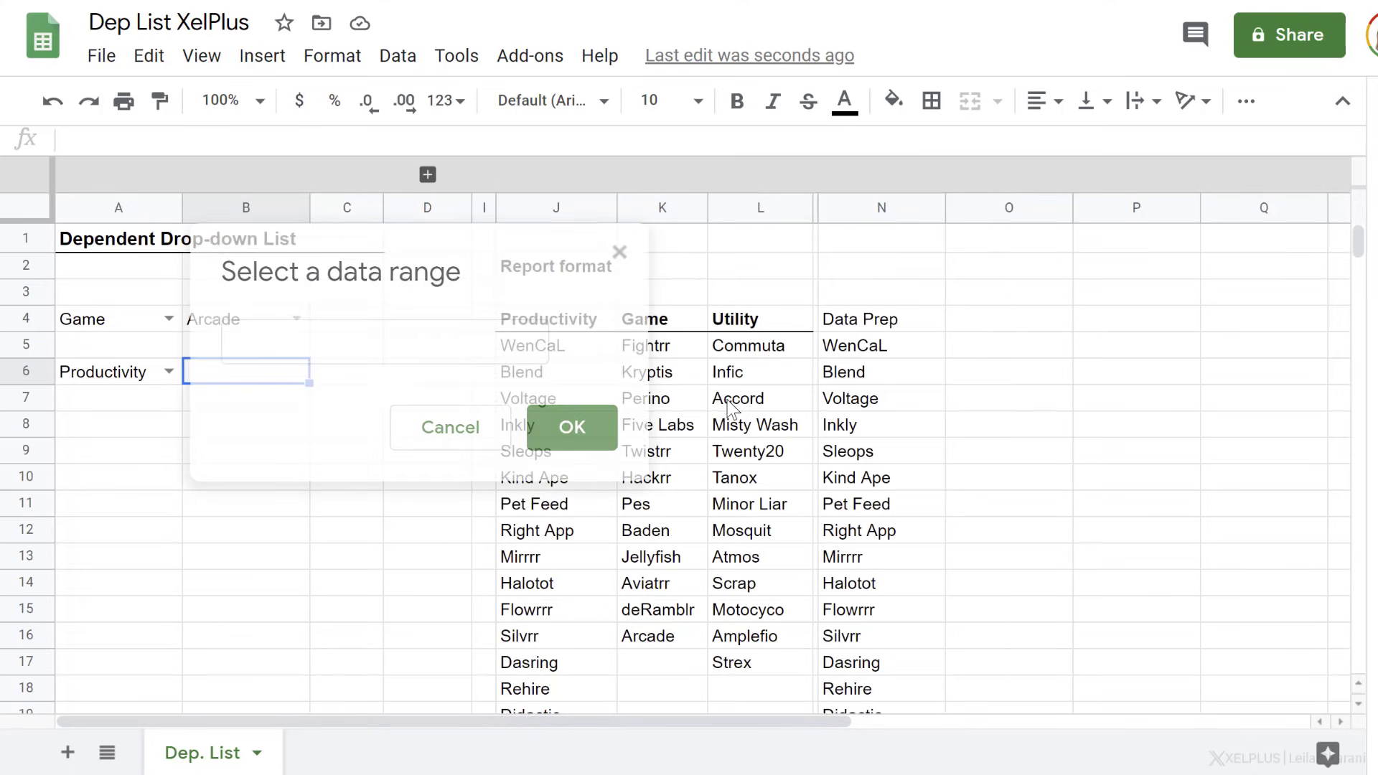
{"action": "left_click", "coordinate": [840, 351]}
{"action": "left_click_drag", "start_coordinate": [840, 350], "coordinate": [854, 535]}
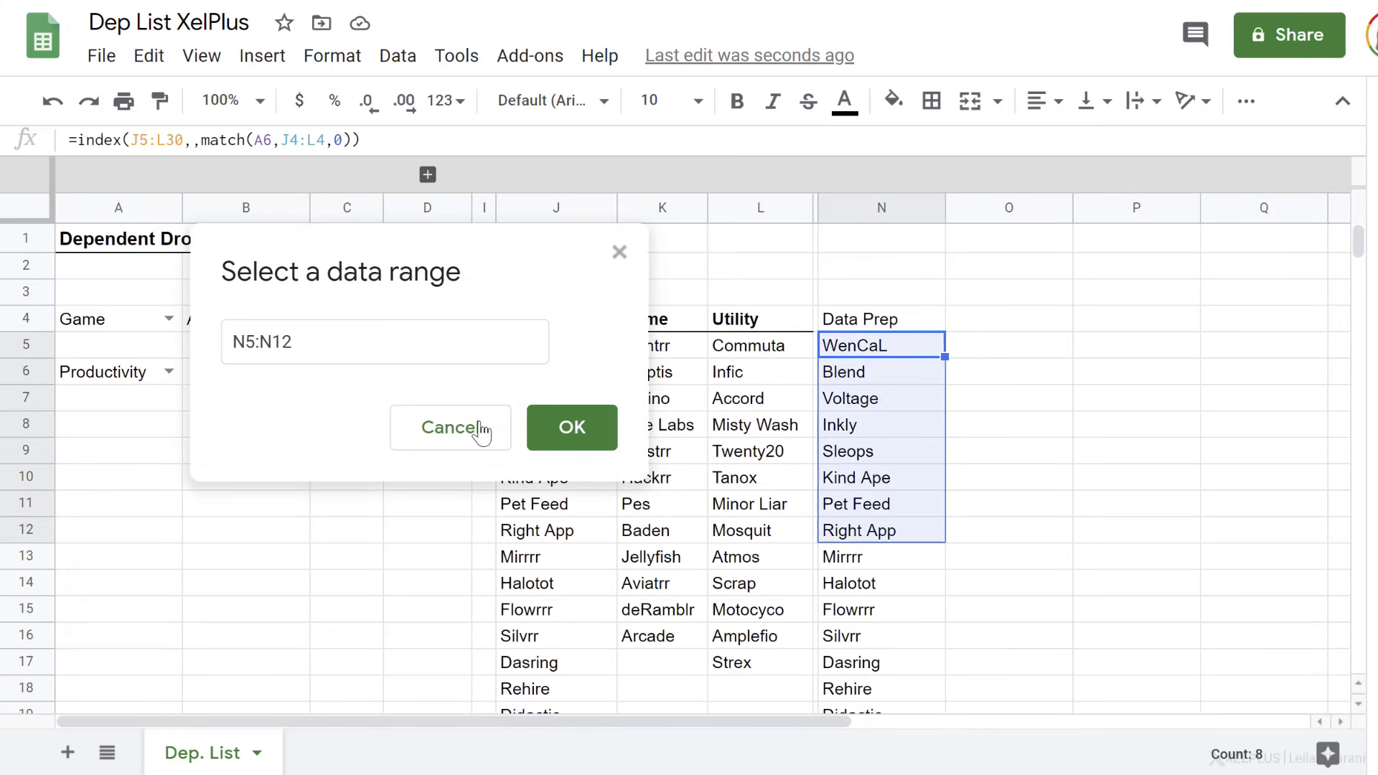
{"action": "left_click_drag", "start_coordinate": [273, 342], "coordinate": [334, 342]}
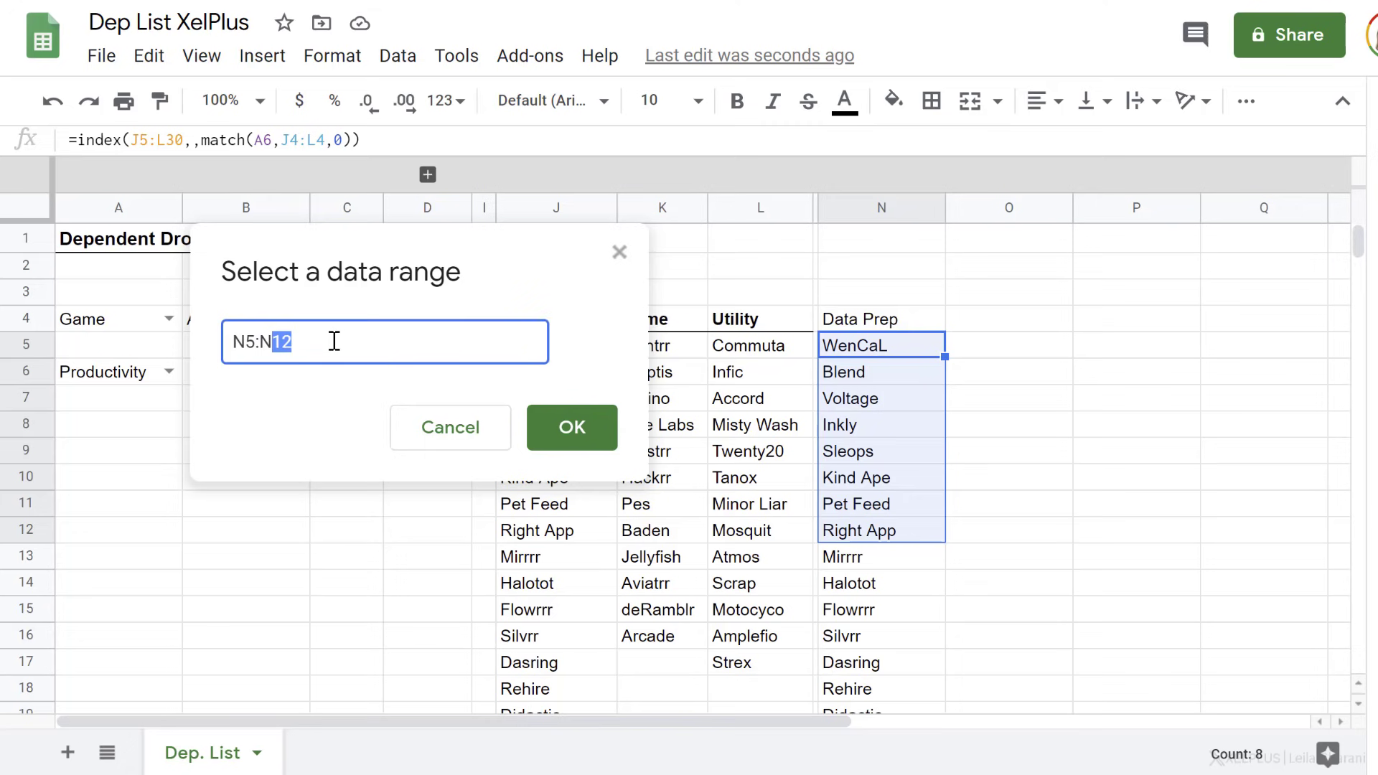
{"action": "type", "text": "30"}
{"action": "left_click", "coordinate": [560, 427]}
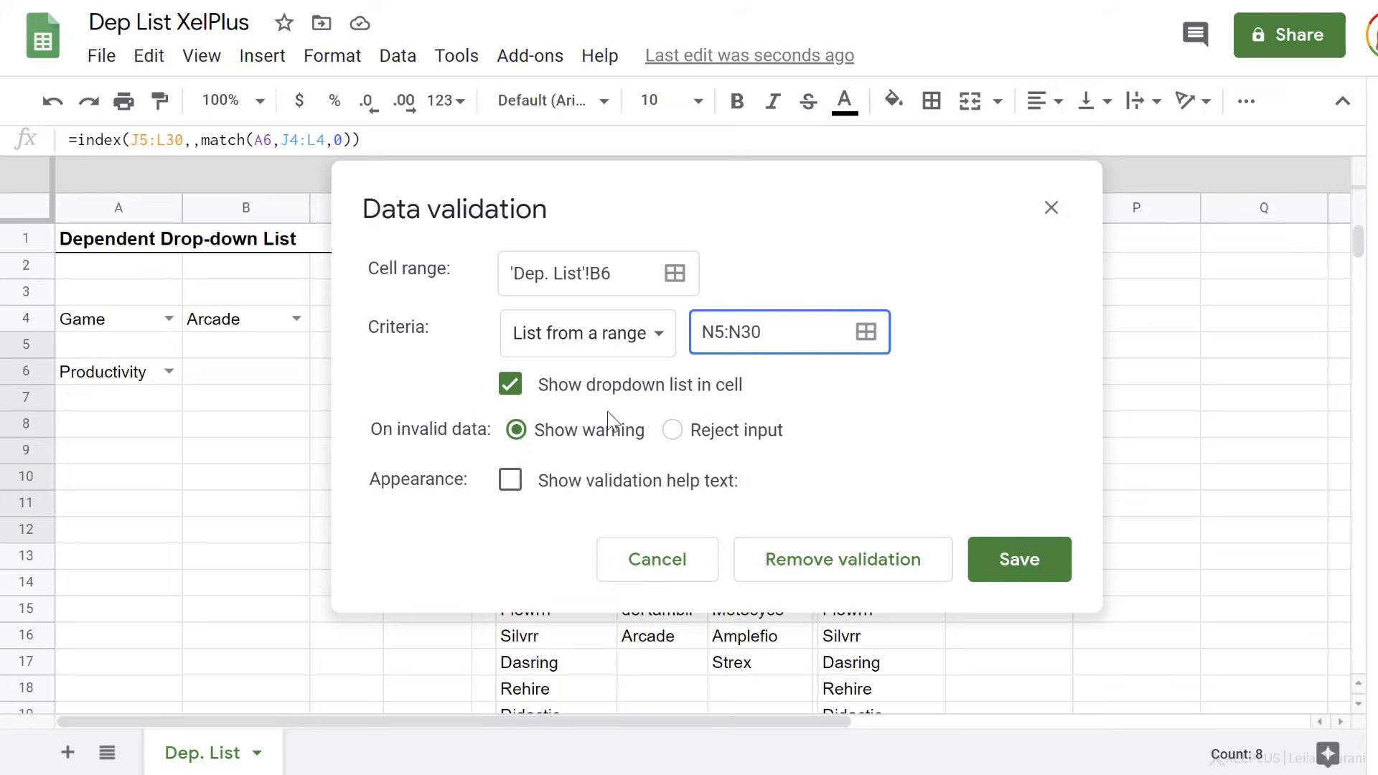
{"action": "left_click", "coordinate": [673, 430]}
{"action": "left_click", "coordinate": [992, 567]}
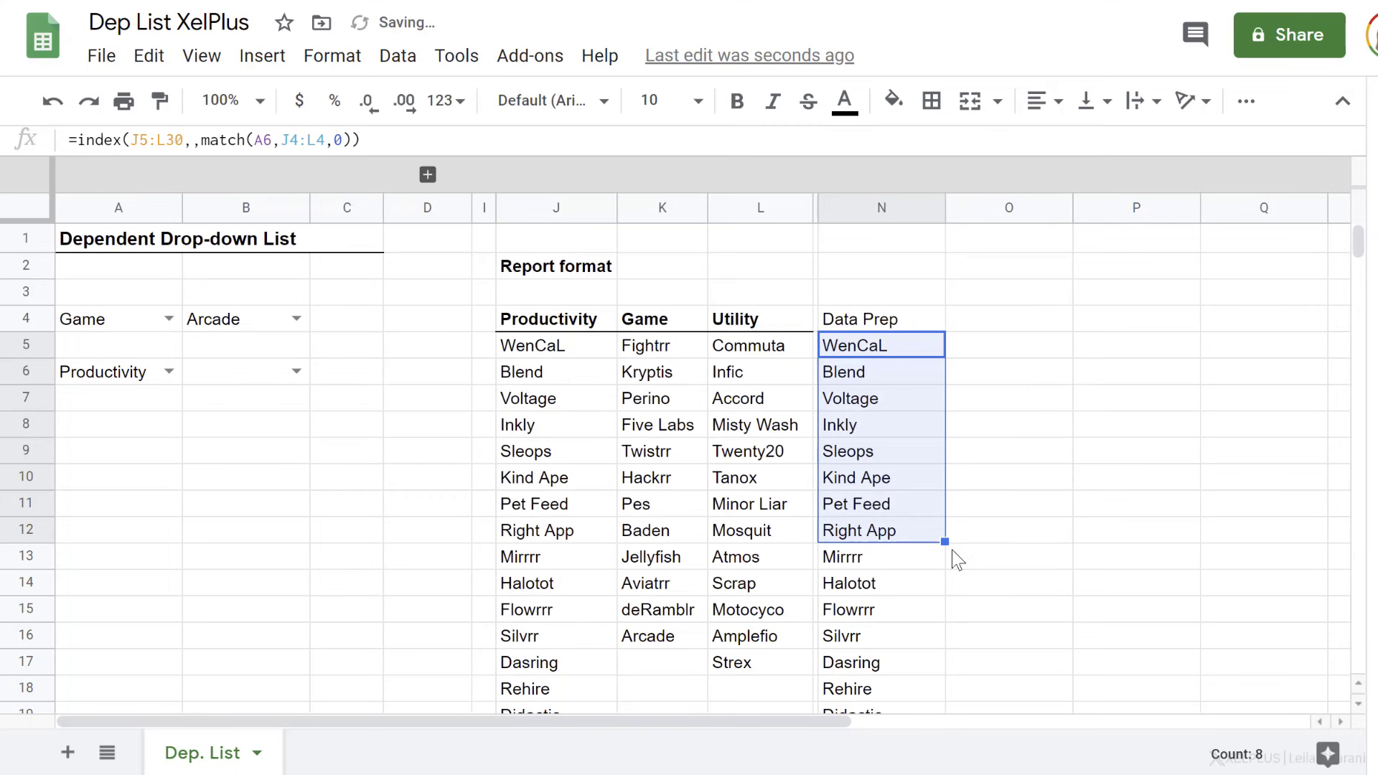
Pick Voltage in B6, change A6 to Game, then choose Five Labs from B6's Game apps.
{"action": "left_click", "coordinate": [296, 372]}
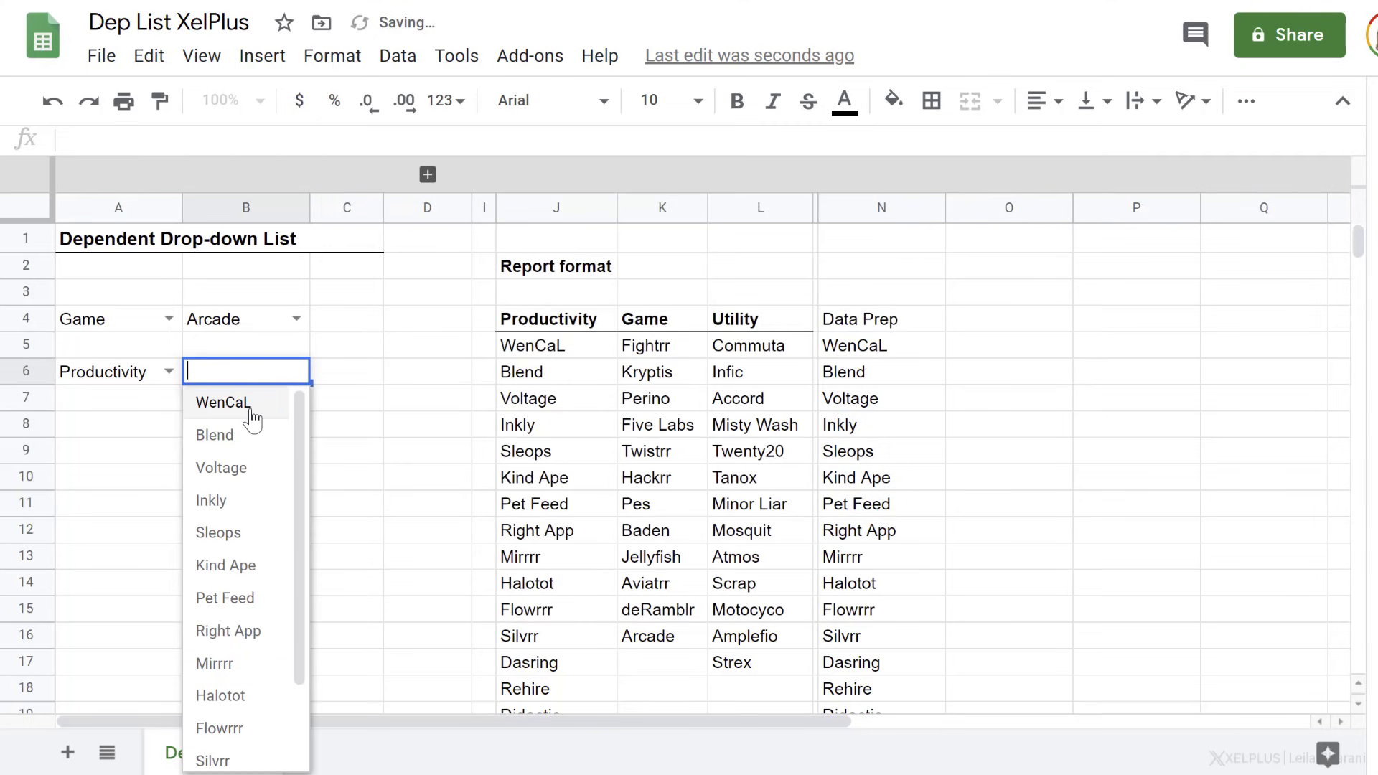
{"action": "left_click", "coordinate": [231, 468]}
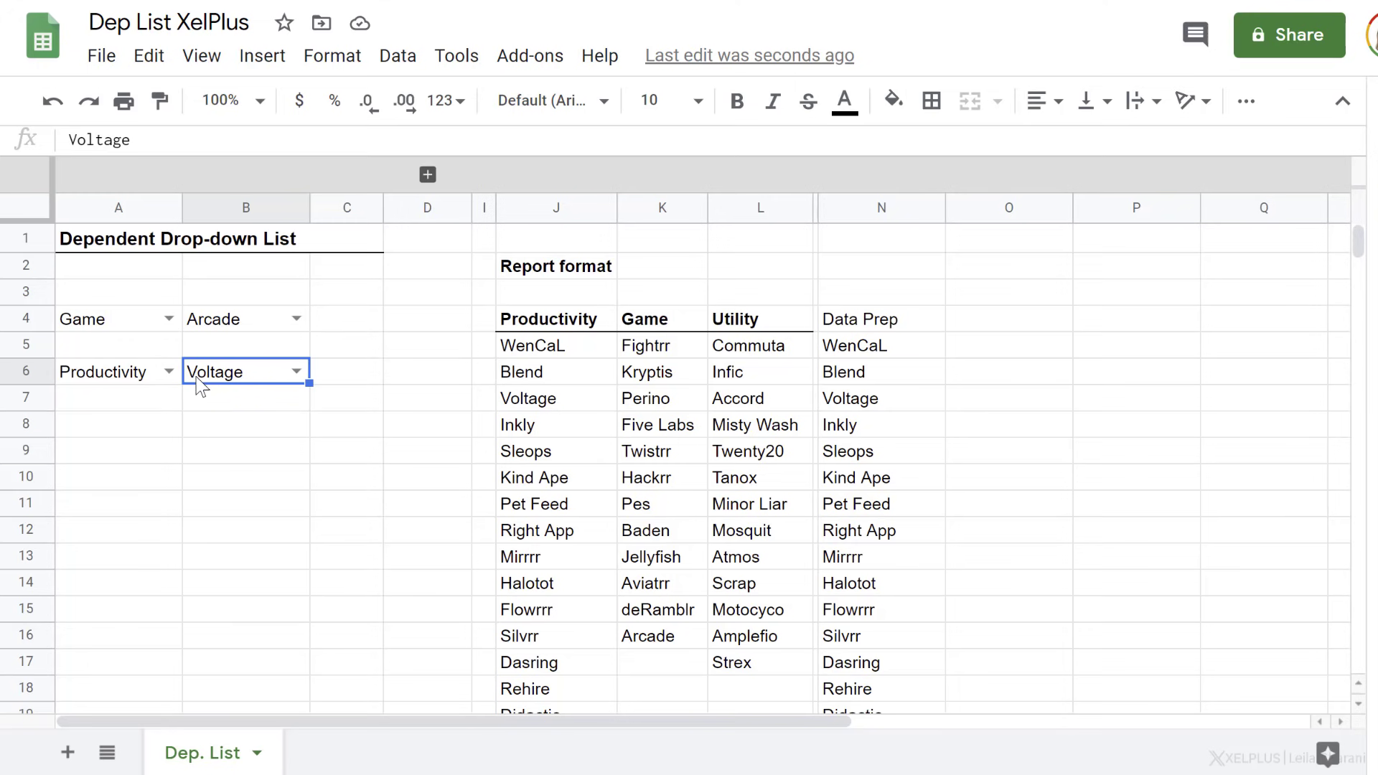
{"action": "left_click", "coordinate": [167, 372]}
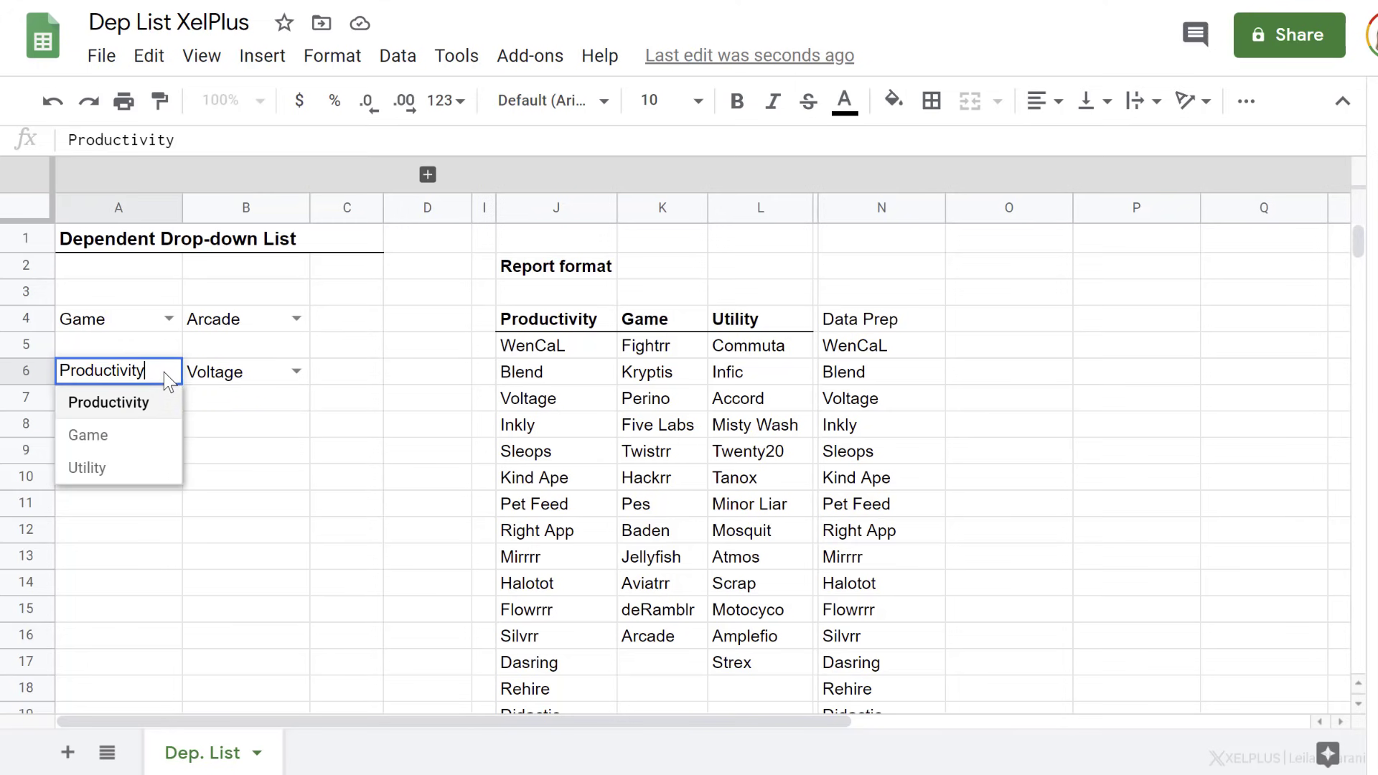
{"action": "left_click", "coordinate": [110, 433]}
{"action": "left_click", "coordinate": [219, 379]}
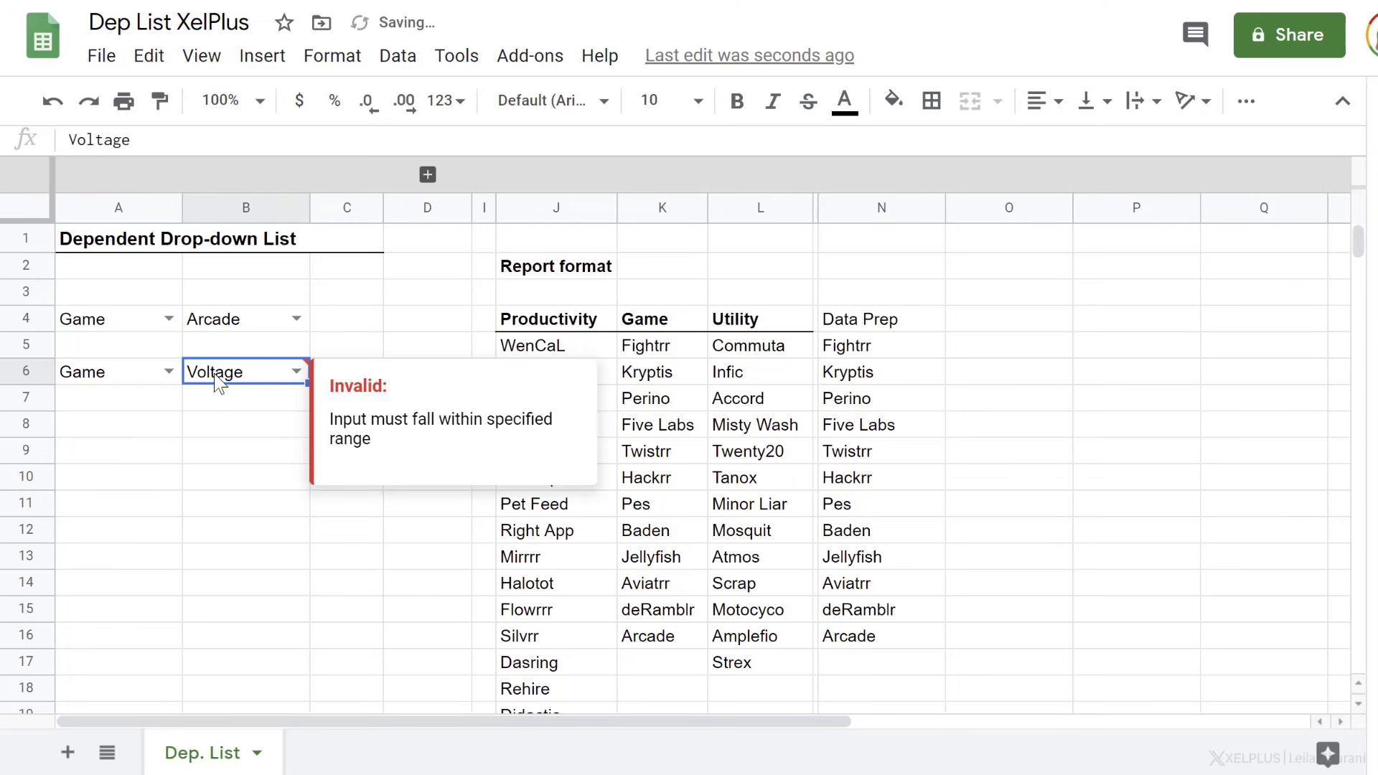
{"action": "left_click", "coordinate": [295, 372]}
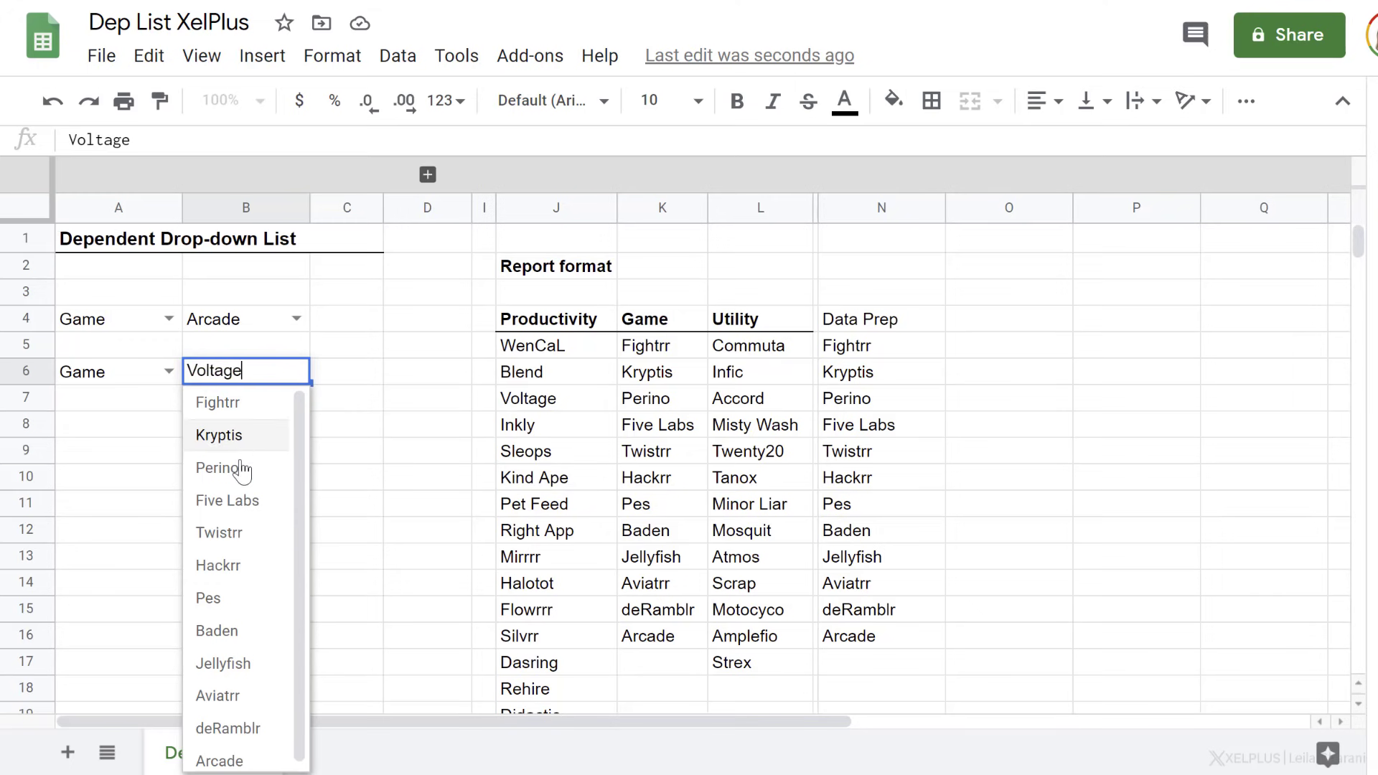
{"action": "left_click", "coordinate": [229, 500]}
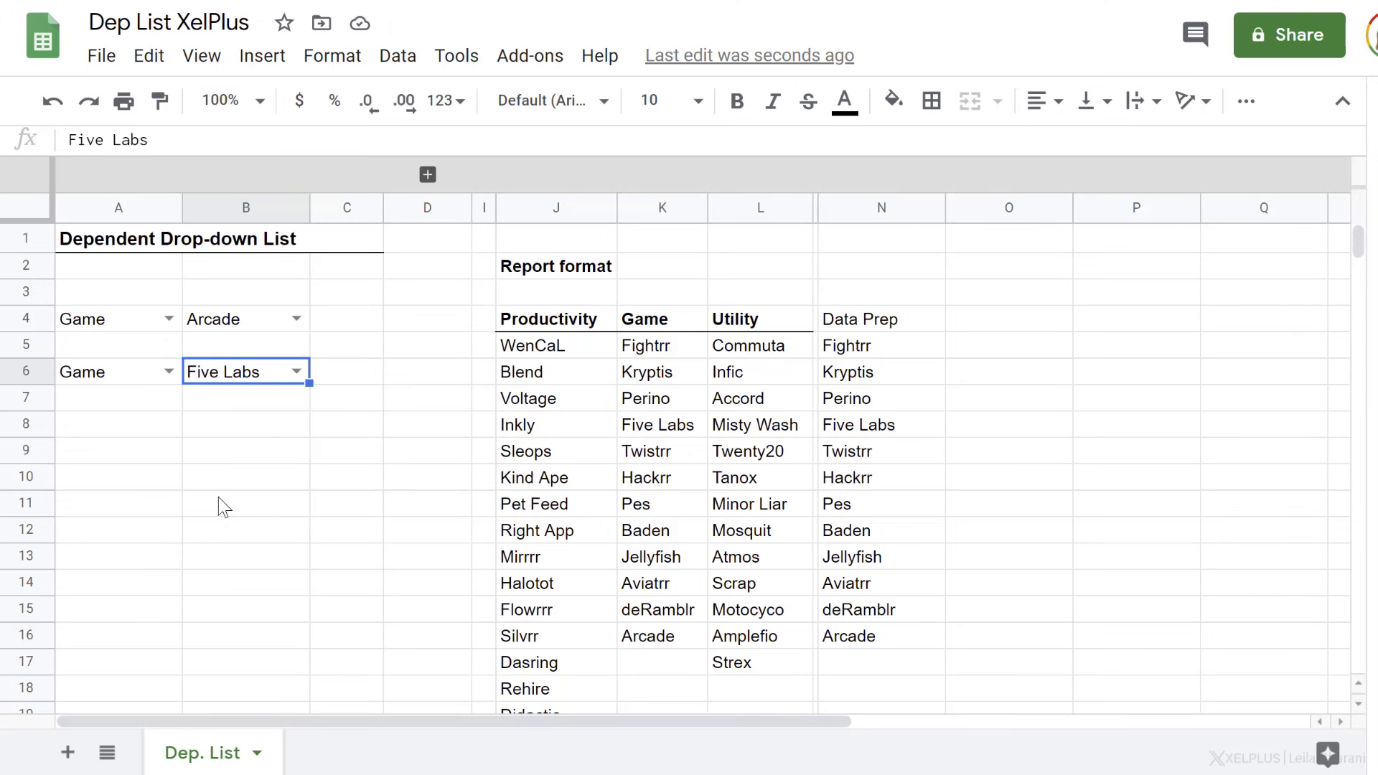